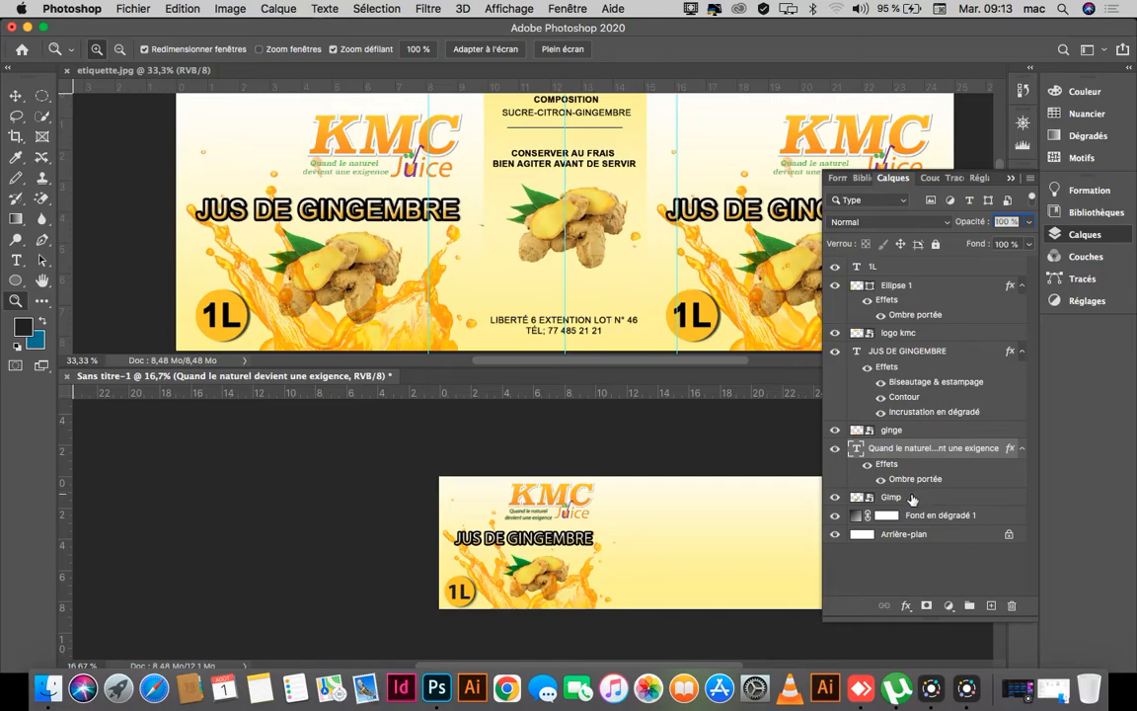
Select all layers from Gimp up to 1L, link them together and put them in one group.
{"action": "left_click", "coordinate": [924, 499]}
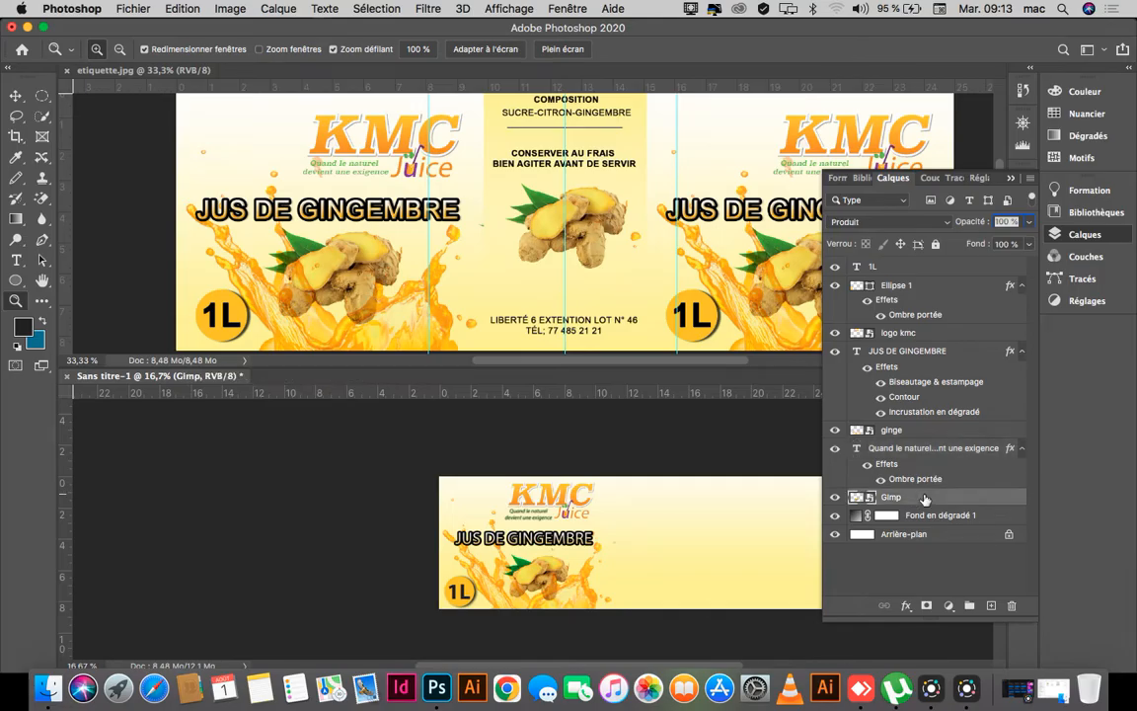
{"action": "left_click", "coordinate": [906, 267], "text": "shift"}
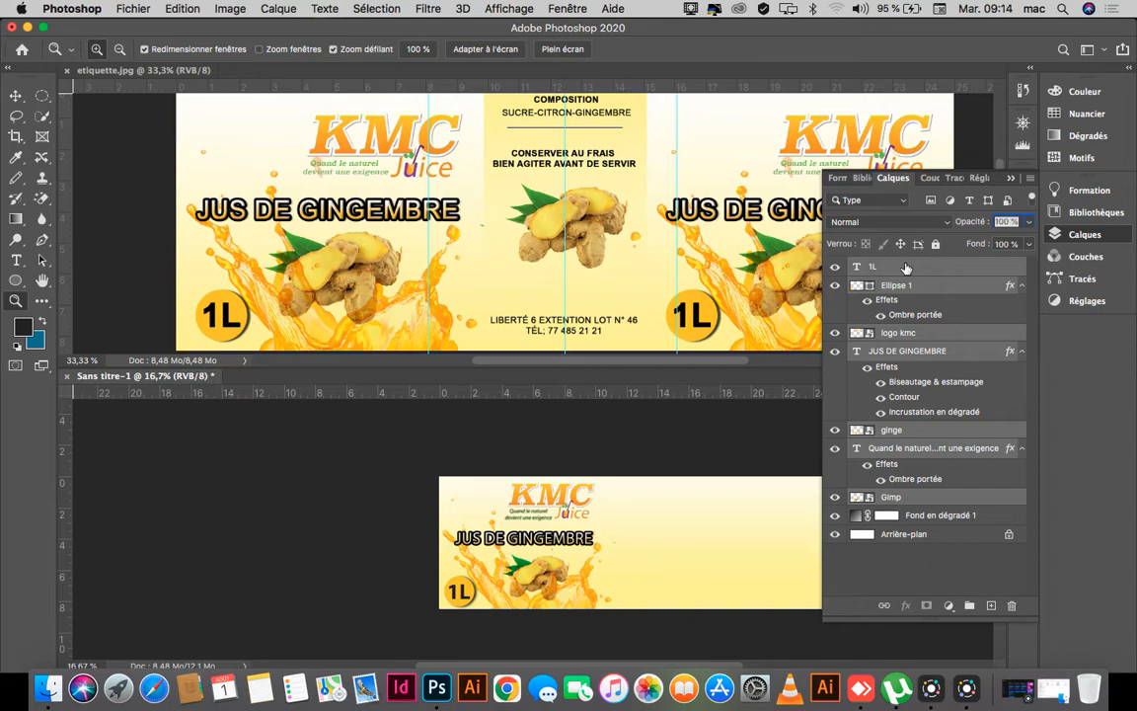
{"action": "left_click", "coordinate": [885, 606]}
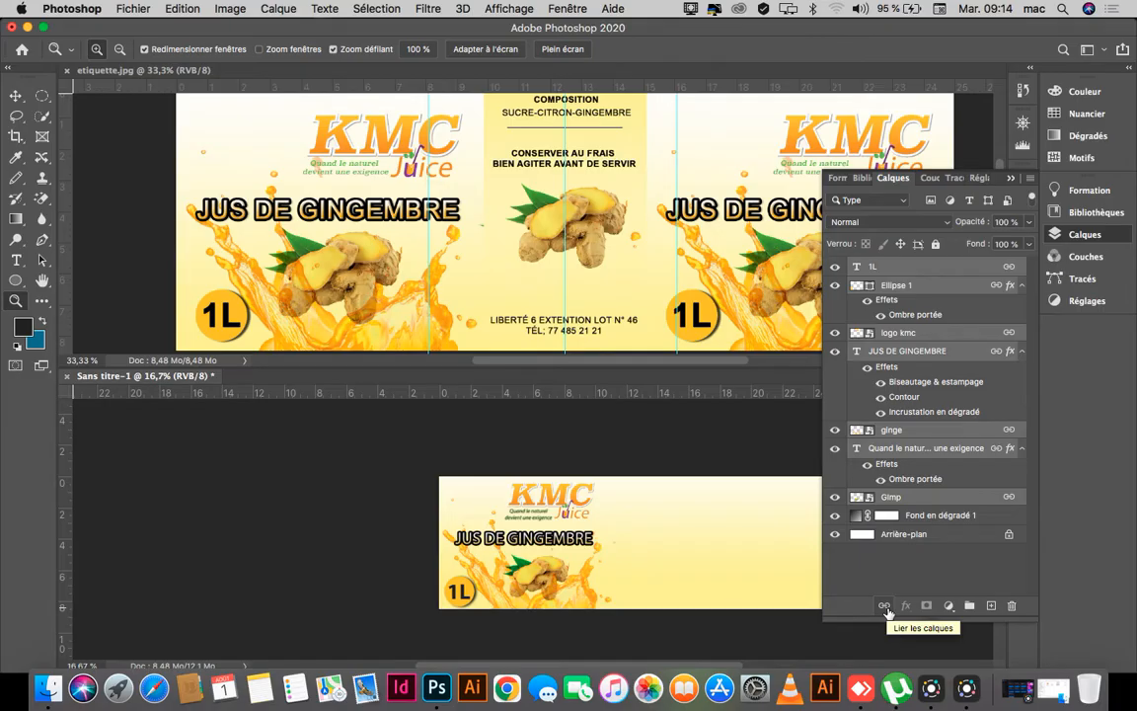
{"action": "key", "text": "super+g"}
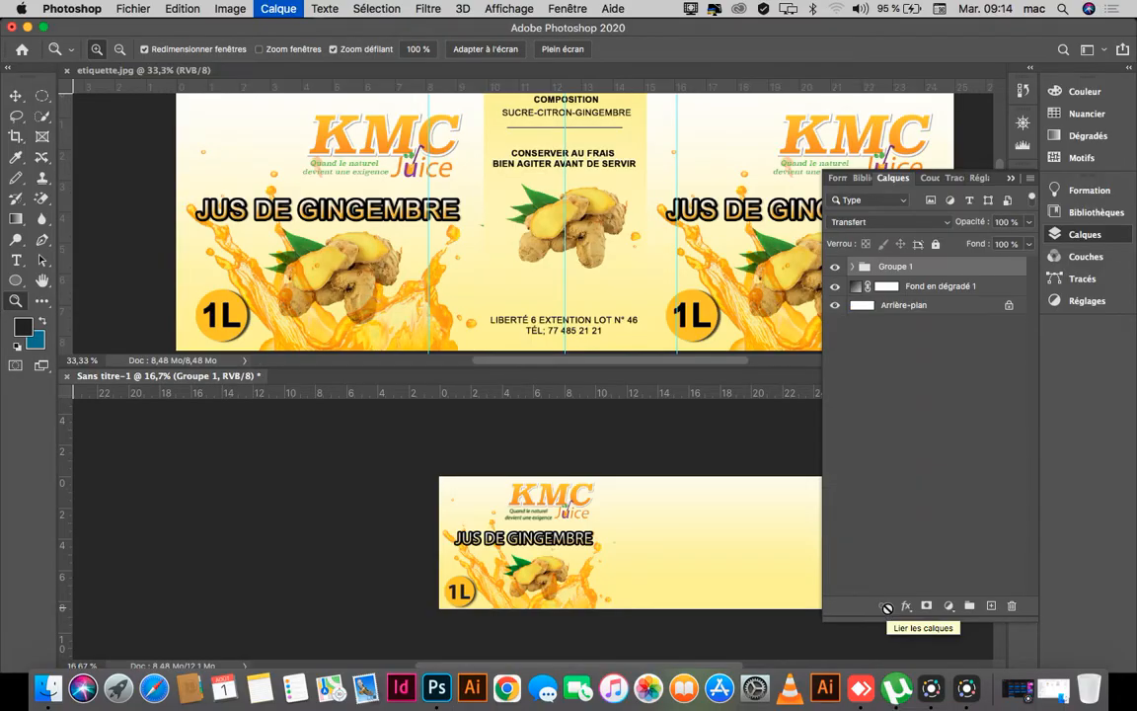
Duplicate Groupe 1.
{"action": "double_click", "coordinate": [884, 267]}
{"action": "left_click", "coordinate": [849, 331]}
{"action": "left_click", "coordinate": [869, 268]}
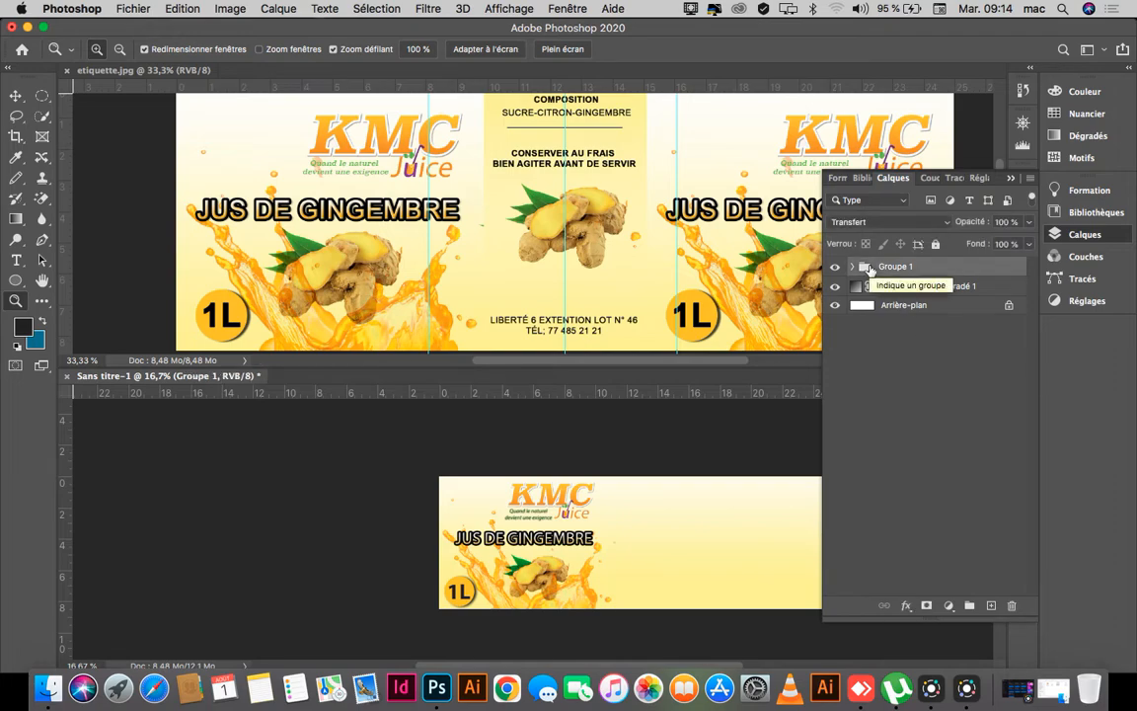
{"action": "key", "text": "super+j"}
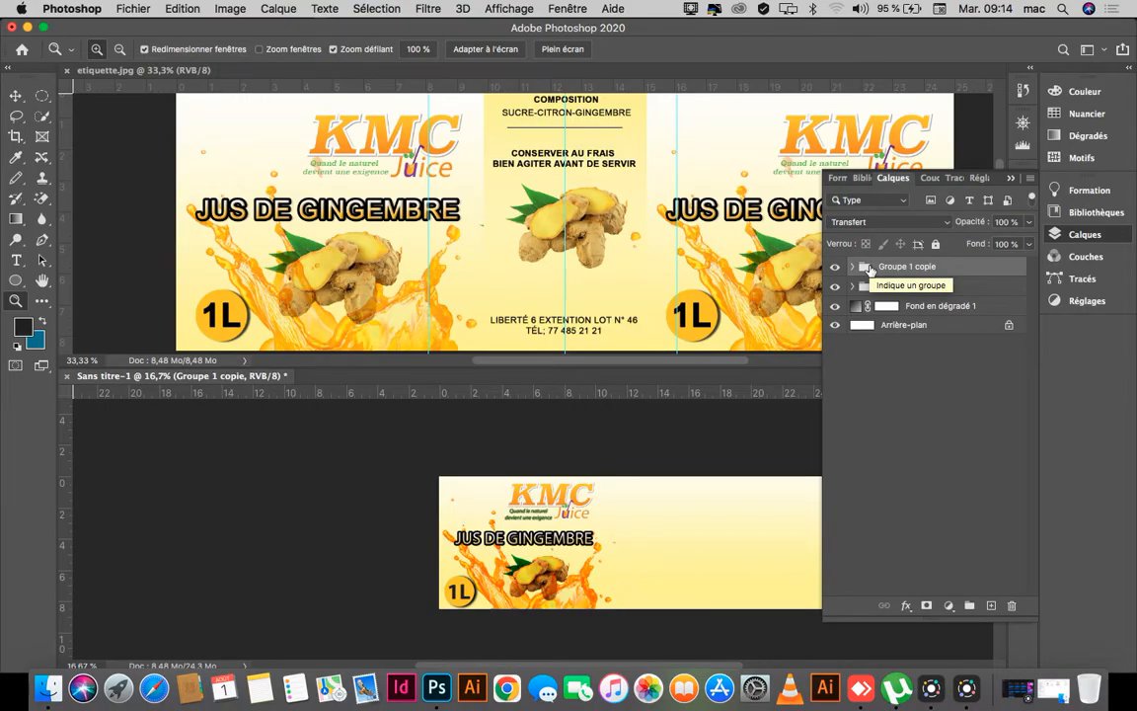
Move the duplicated group horizontally to the empty right end of the label, centred at about X 2281,50.
{"action": "left_click", "coordinate": [1010, 182]}
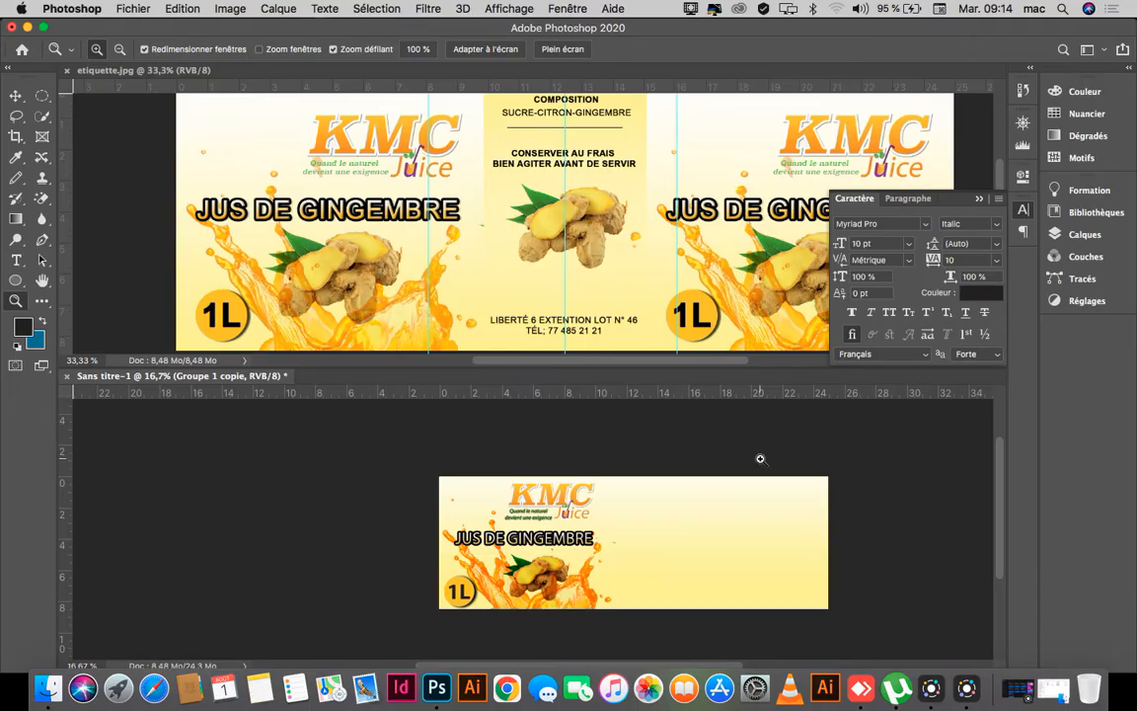
{"action": "key", "text": "super+t"}
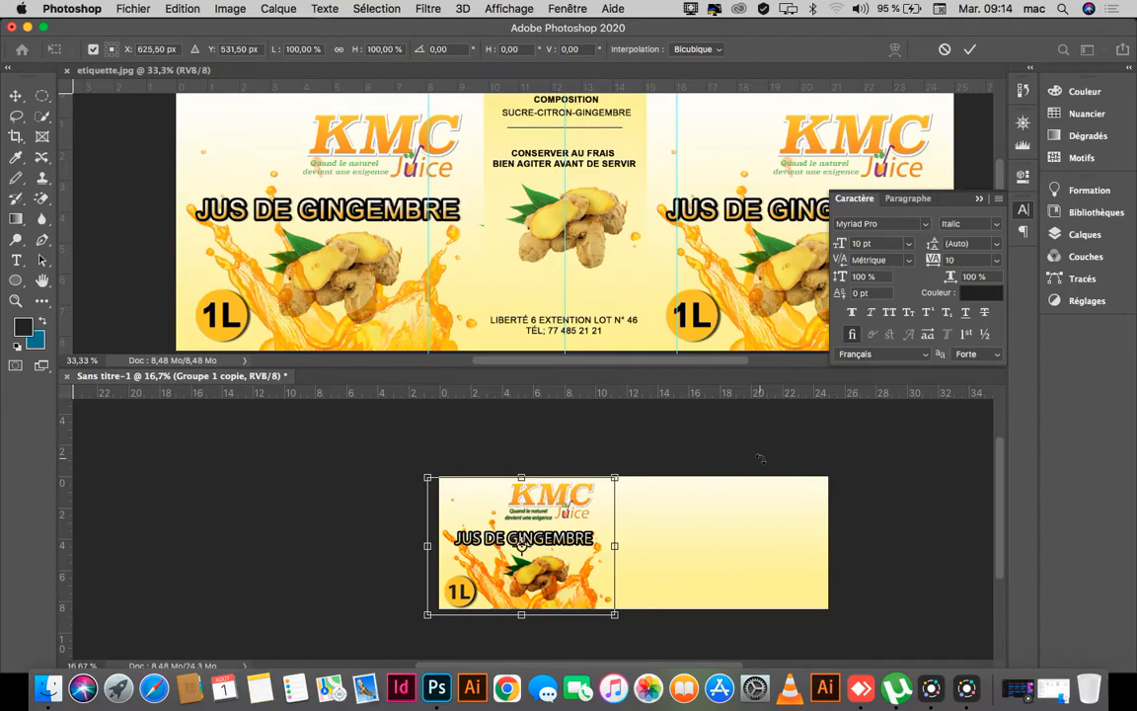
{"action": "left_click_drag", "start_coordinate": [523, 545], "coordinate": [740, 545]}
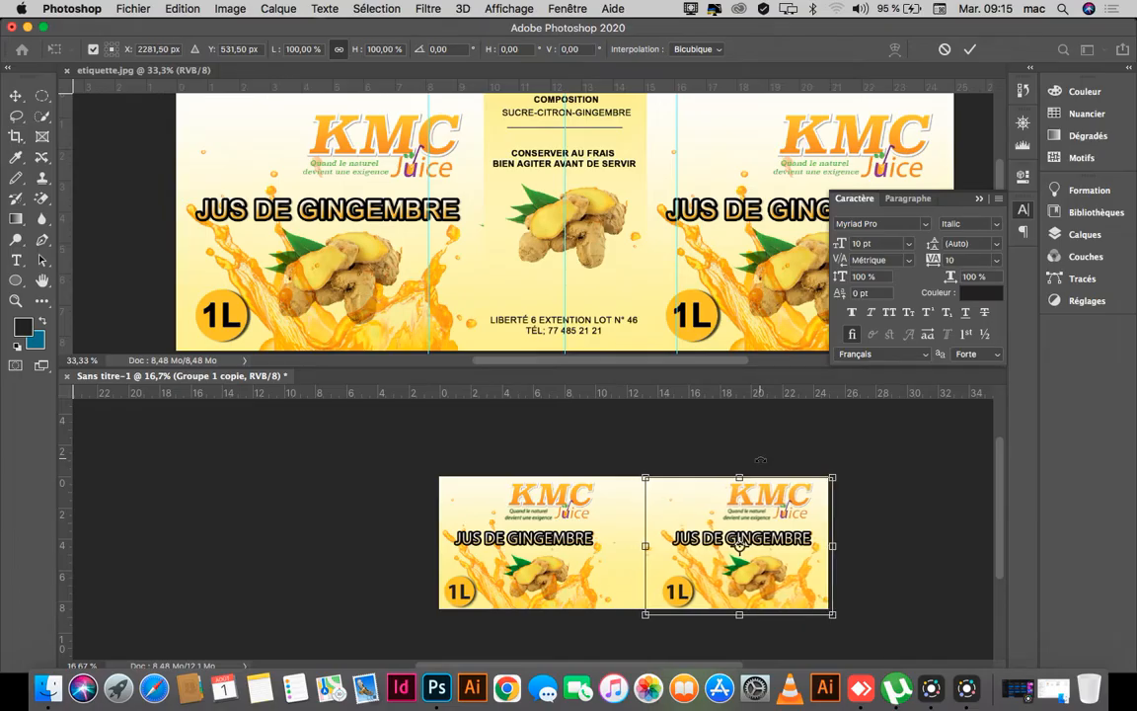
{"action": "left_click", "coordinate": [18, 277]}
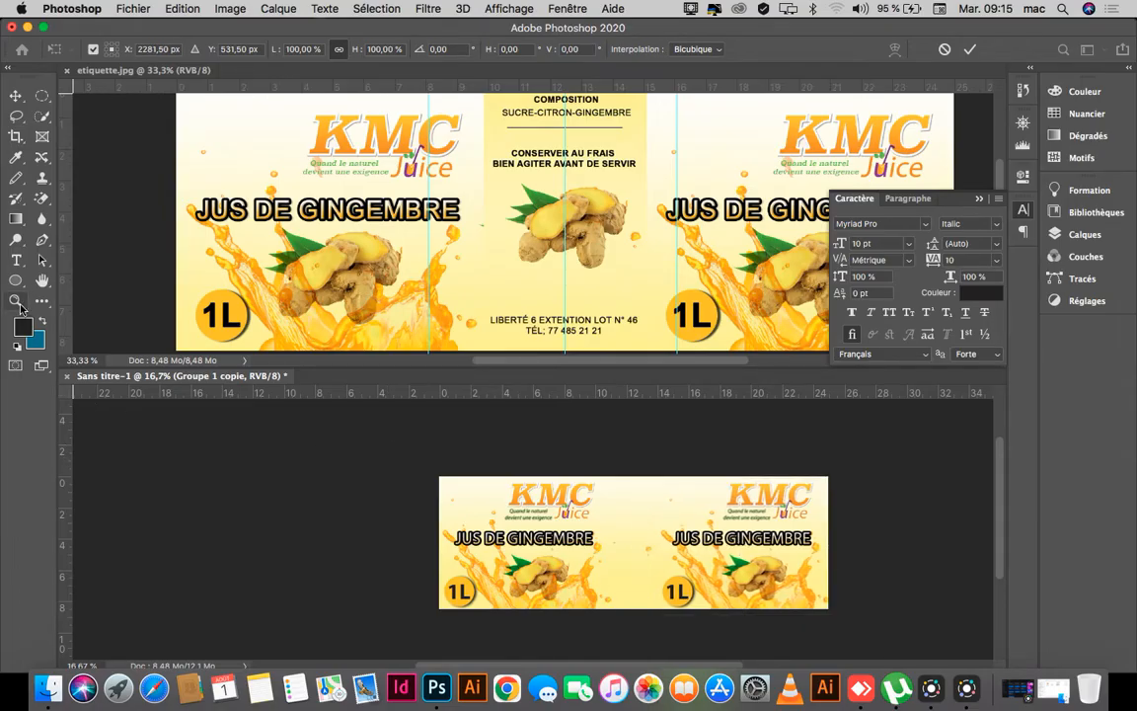
Nudge the duplicated group further right, until its JUS DE GINGEMBRE title sits close to the label's right edge.
{"action": "key", "text": "z"}
{"action": "left_click", "coordinate": [632, 563]}
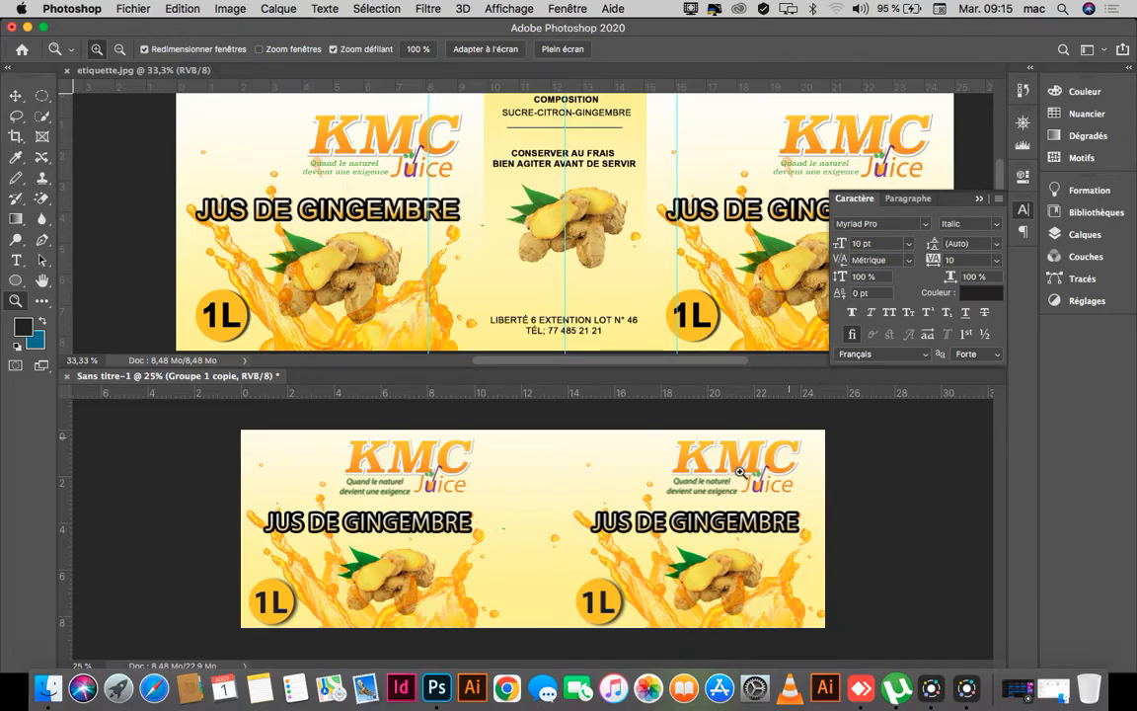
{"action": "left_click", "coordinate": [17, 96]}
{"action": "key", "text": "shift+Right"}
{"action": "key", "text": "shift+Right"}
{"action": "key", "text": "shift+Right"}
{"action": "key", "text": "shift+Right"}
{"action": "key", "text": "shift+Right"}
{"action": "key", "text": "shift+Right"}
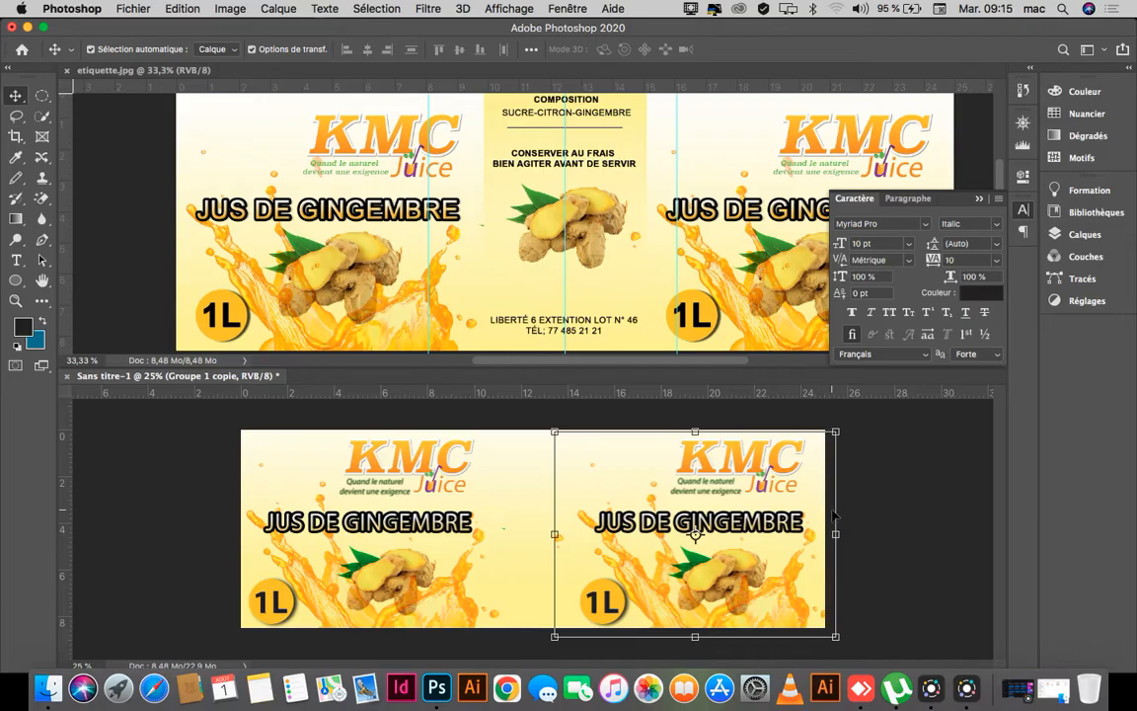
{"action": "key", "text": "shift+Right"}
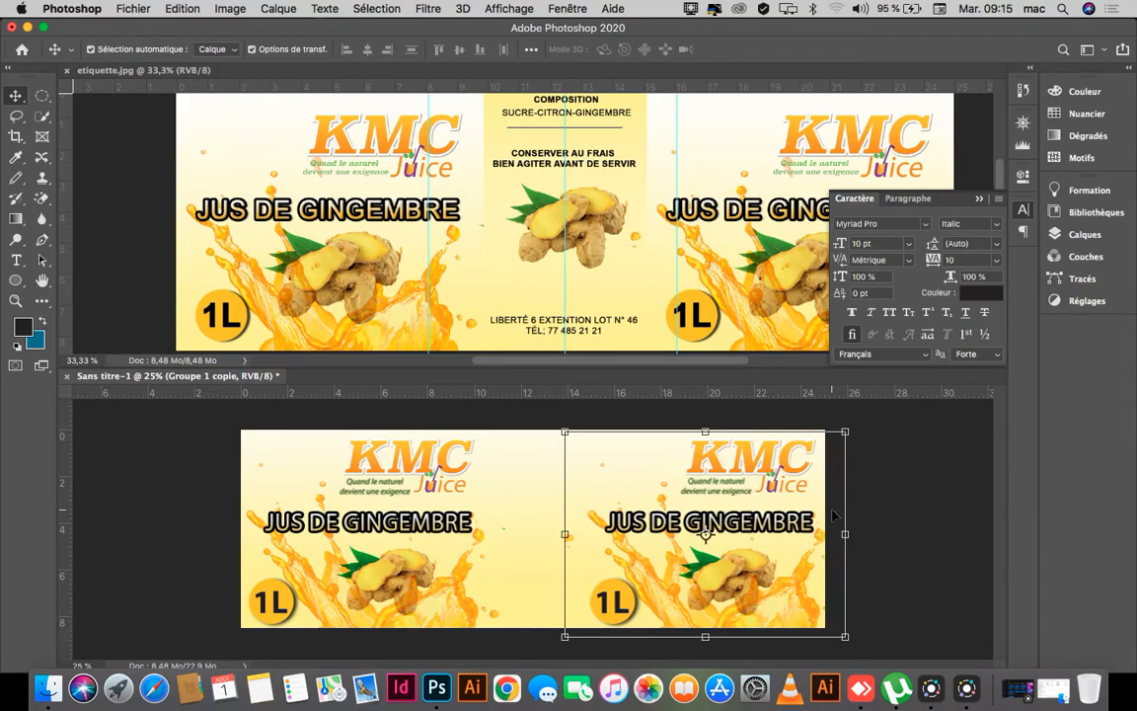
{"action": "key", "text": "shift+Right"}
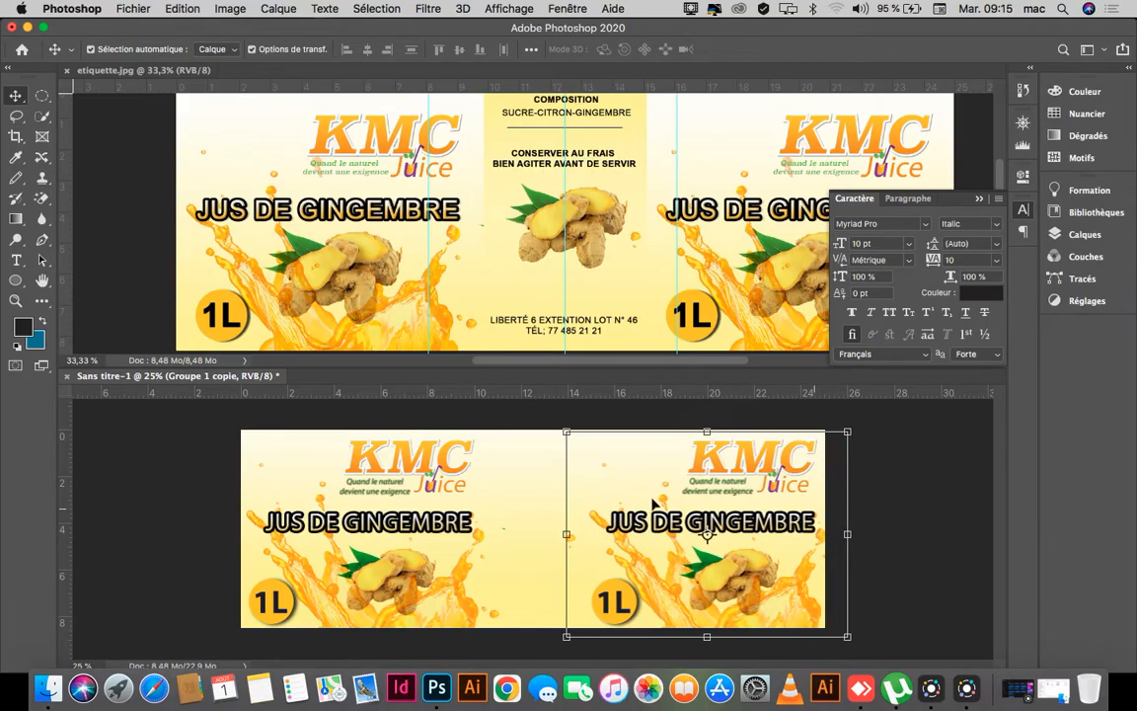
Nudge the linked artwork of the original group slightly left towards the label's left edge, then deselect it.
{"action": "left_click", "coordinate": [405, 462]}
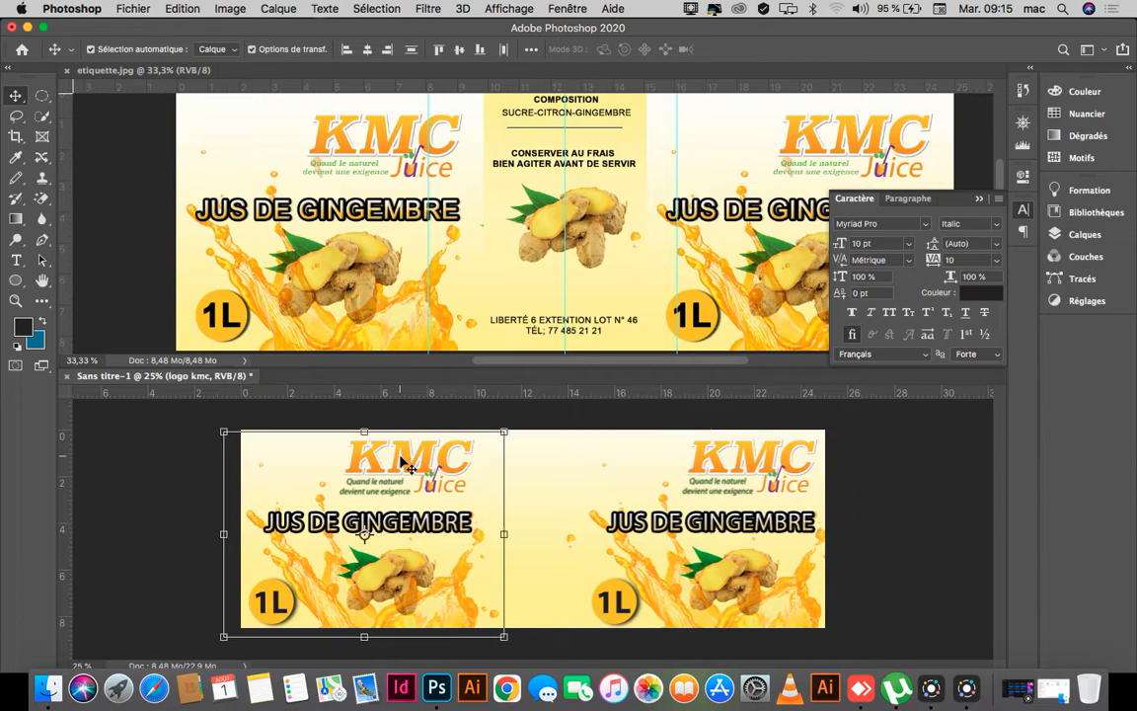
{"action": "key", "text": "shift+Left"}
{"action": "key", "text": "shift+Left"}
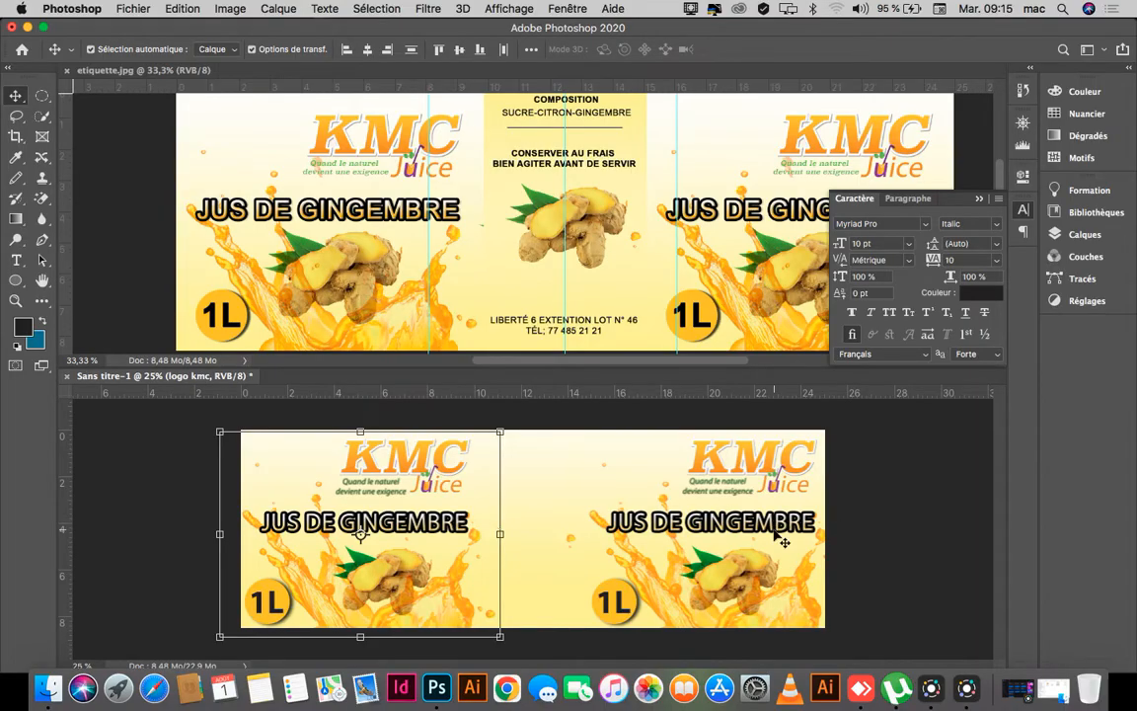
{"action": "left_click", "coordinate": [835, 478]}
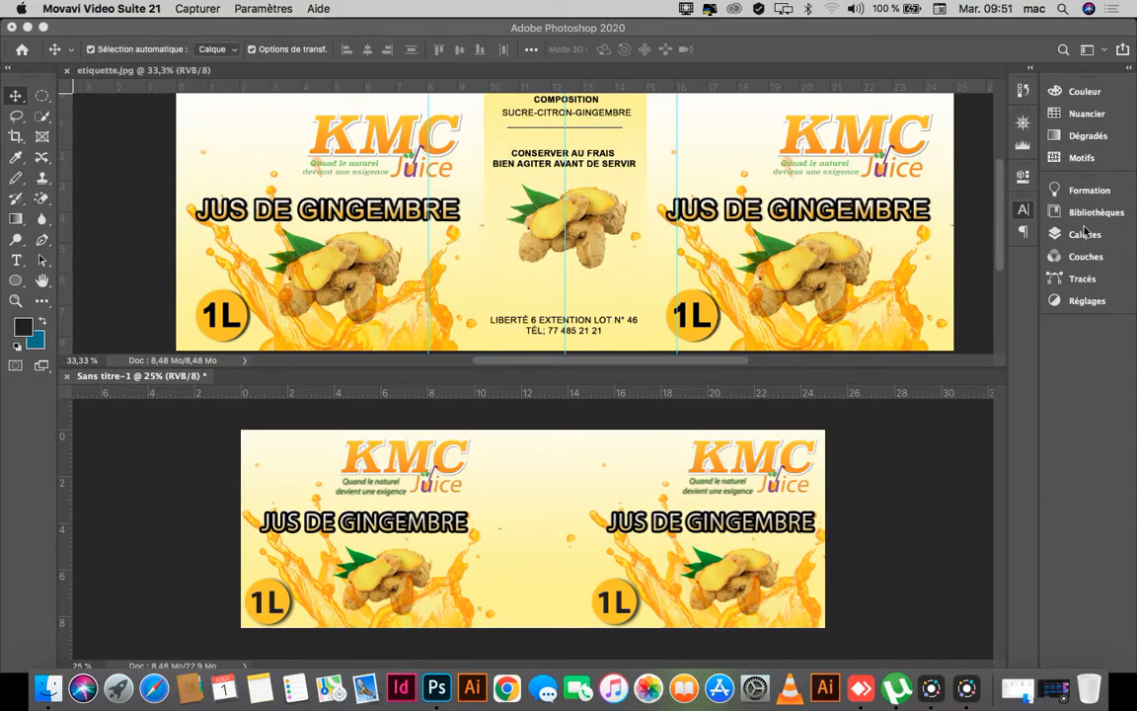
Convert the locked Arrière-plan background into a regular layer, keeping the default name, Normal mode and 100 % opacity.
{"action": "left_click", "coordinate": [1023, 211]}
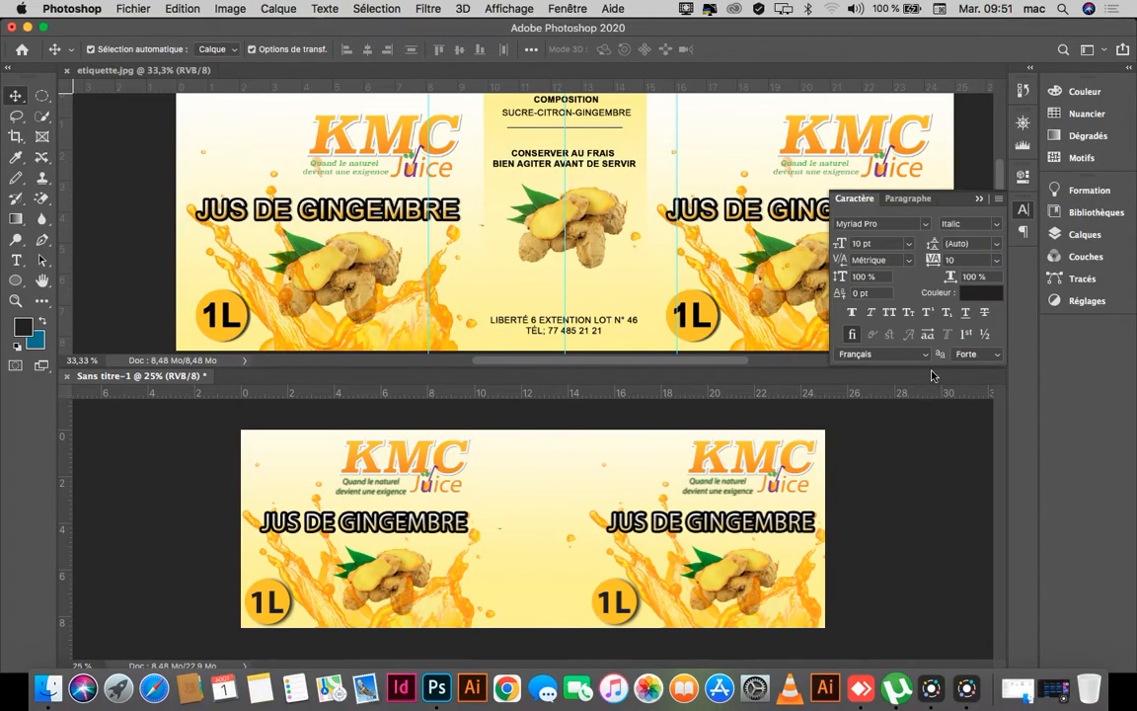
{"action": "left_click", "coordinate": [1069, 239]}
{"action": "left_click", "coordinate": [1024, 210]}
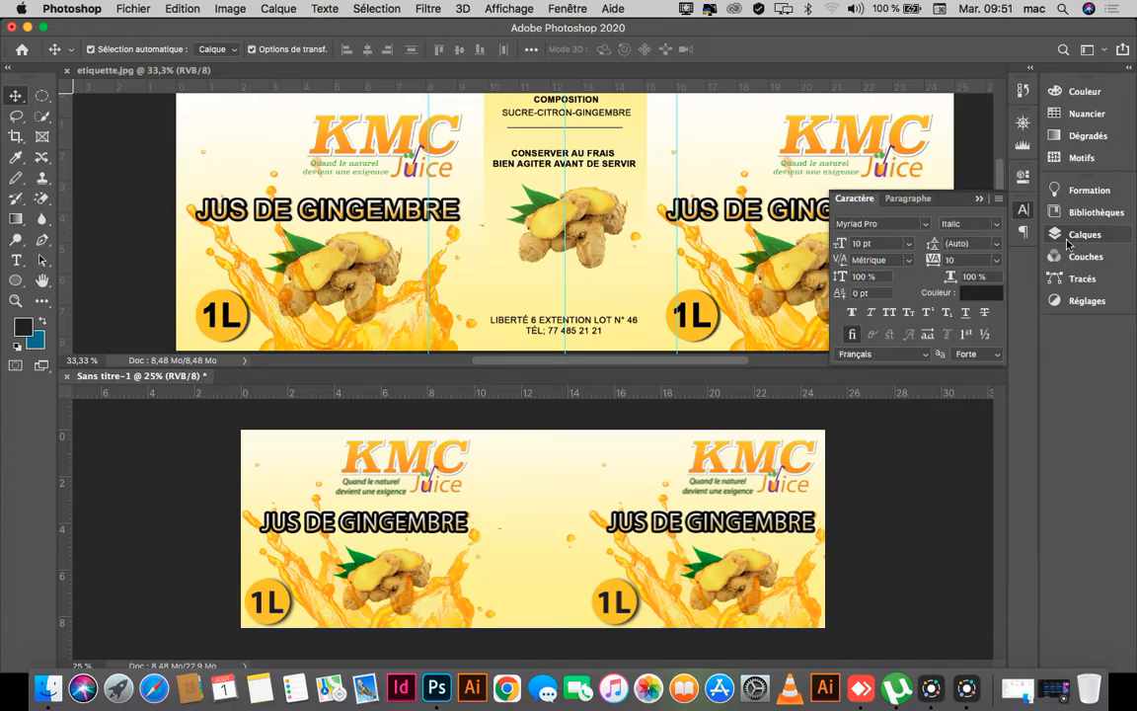
{"action": "left_click", "coordinate": [1070, 238]}
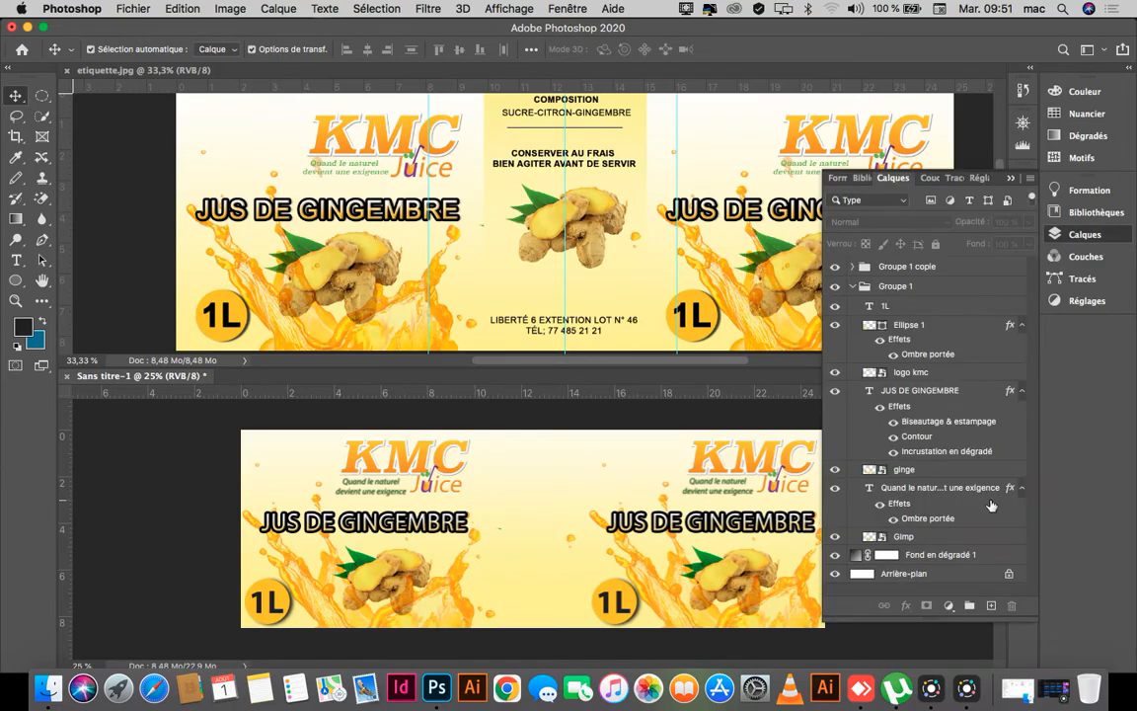
{"action": "left_click", "coordinate": [887, 556]}
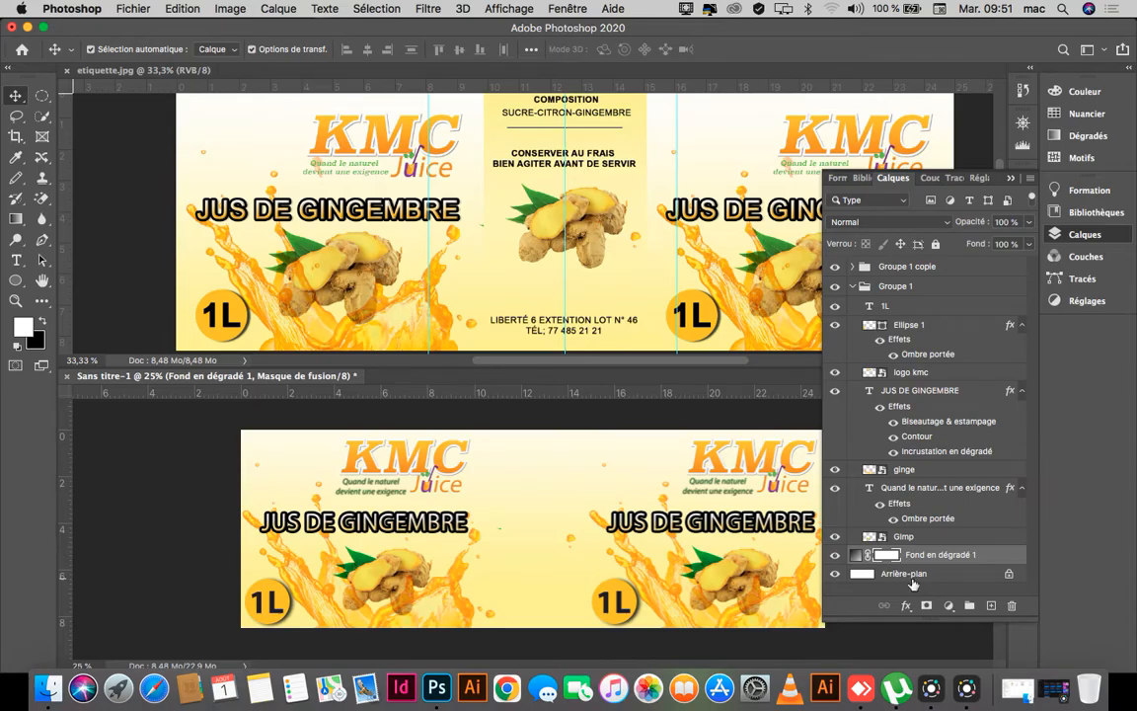
{"action": "left_click", "coordinate": [913, 575]}
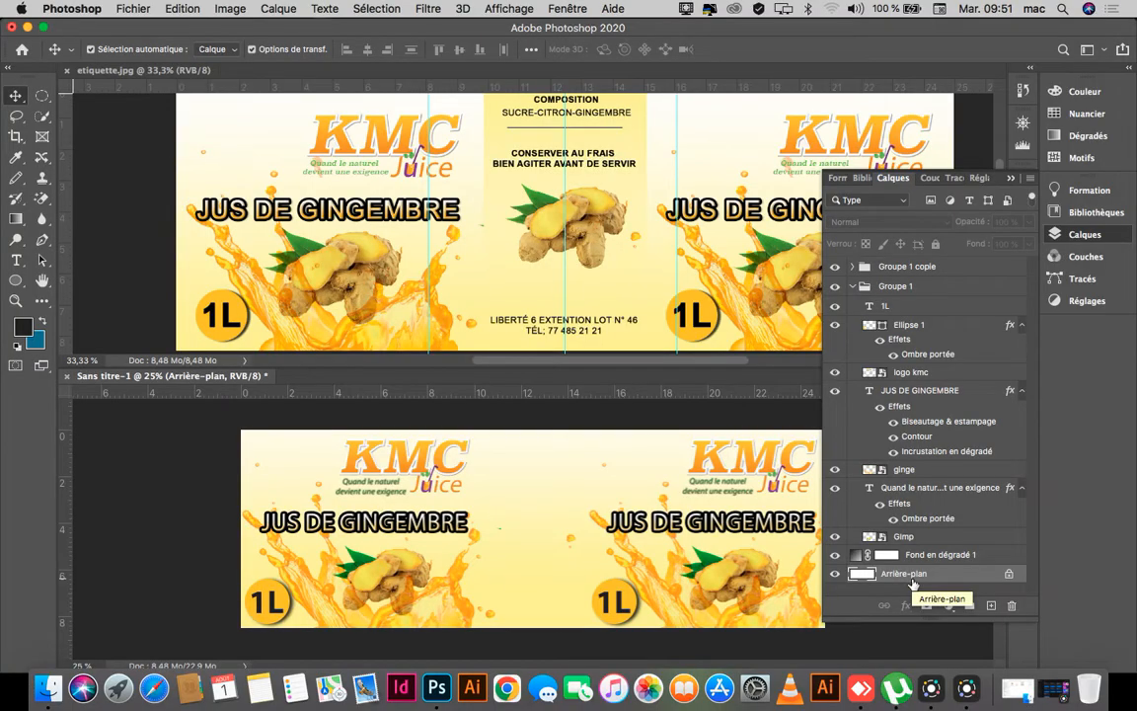
{"action": "double_click", "coordinate": [948, 573]}
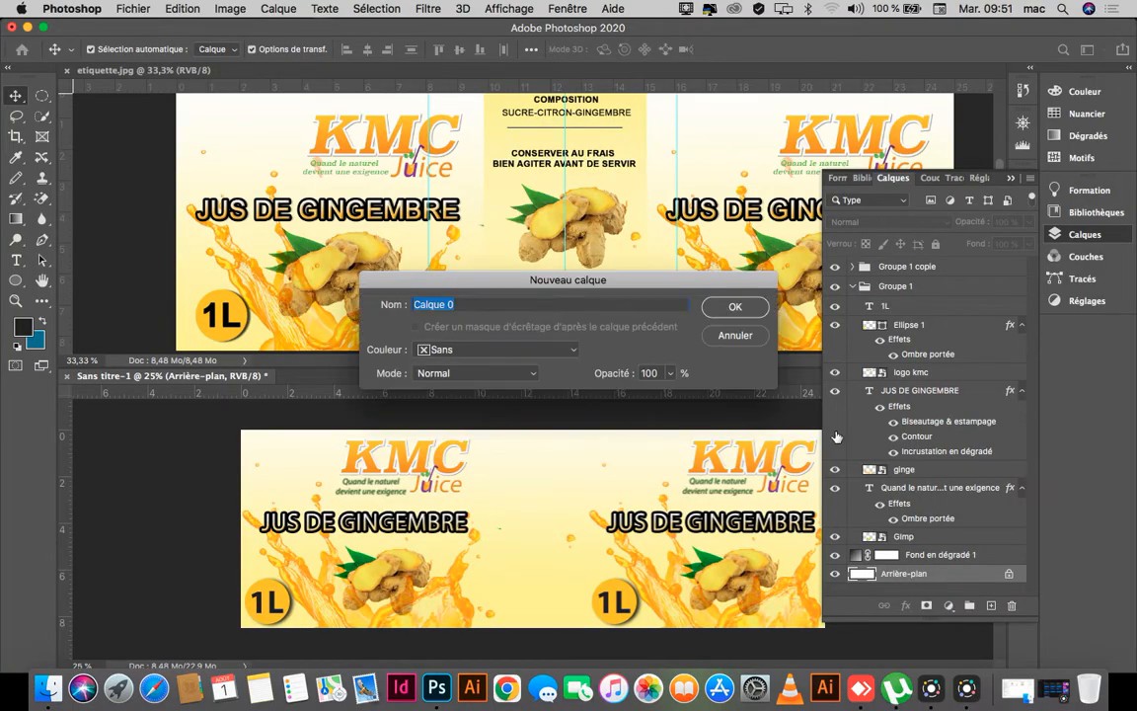
{"action": "left_click", "coordinate": [742, 305]}
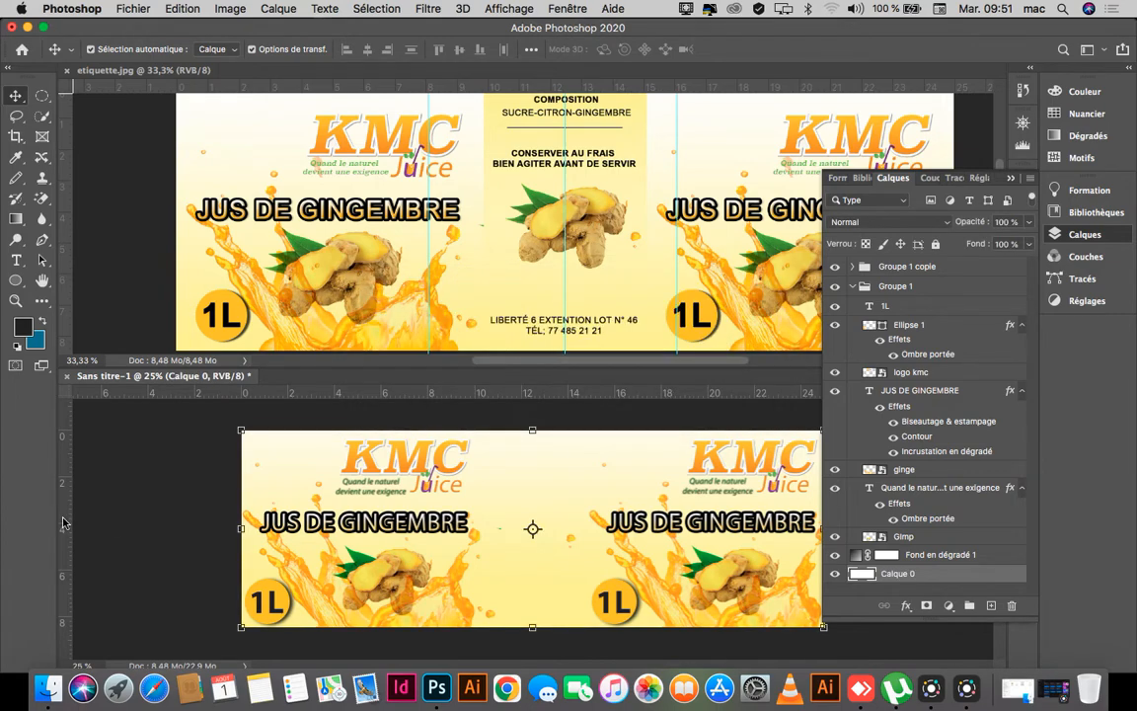
Place a vertical guide at the label's centre and centre a rectangular selection about 5 cm wide on it, starting at the top edge.
{"action": "left_click_drag", "start_coordinate": [62, 523], "coordinate": [536, 560]}
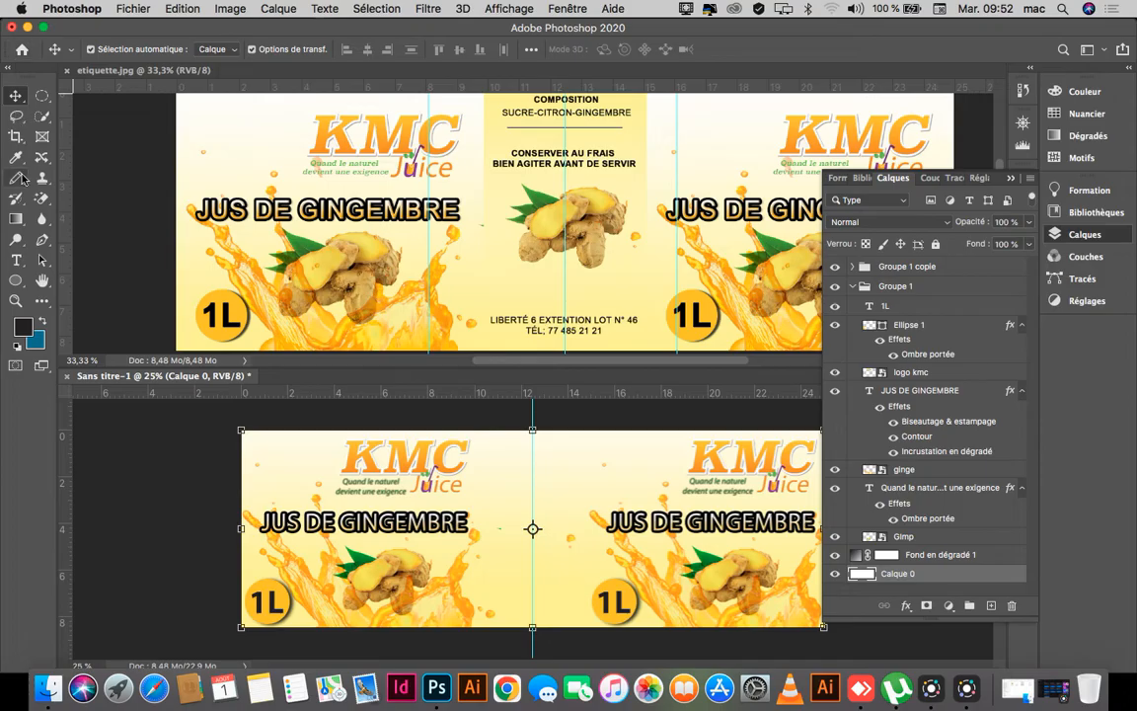
{"action": "left_click", "coordinate": [42, 99]}
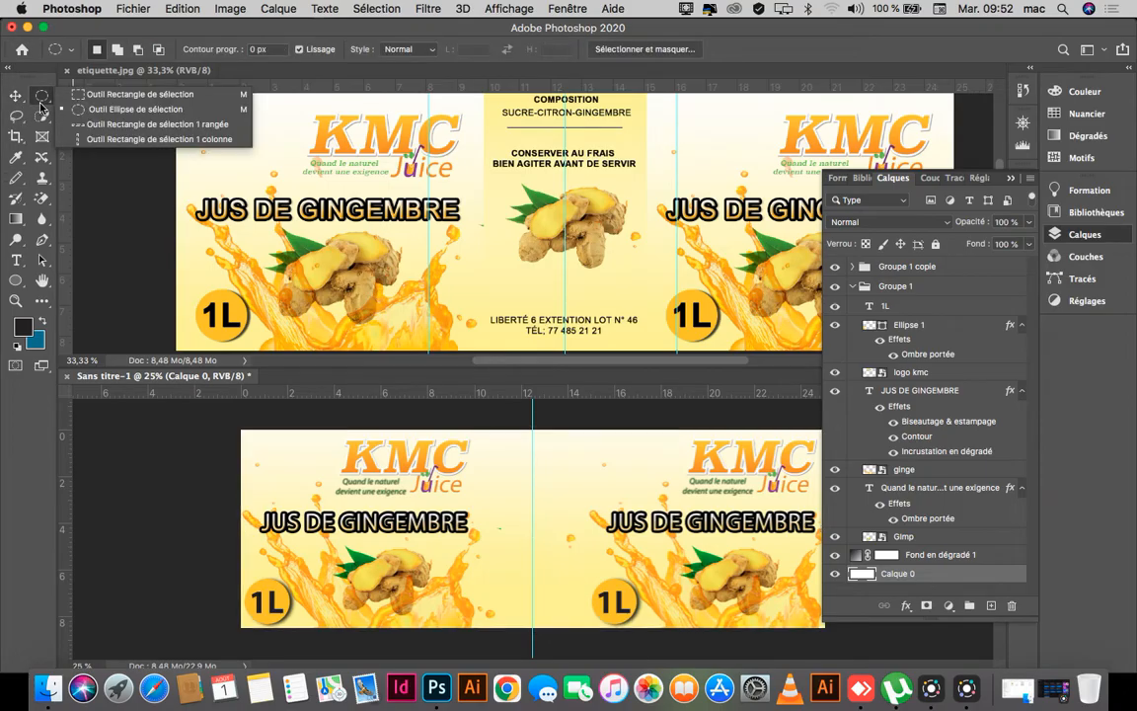
{"action": "left_click", "coordinate": [96, 94]}
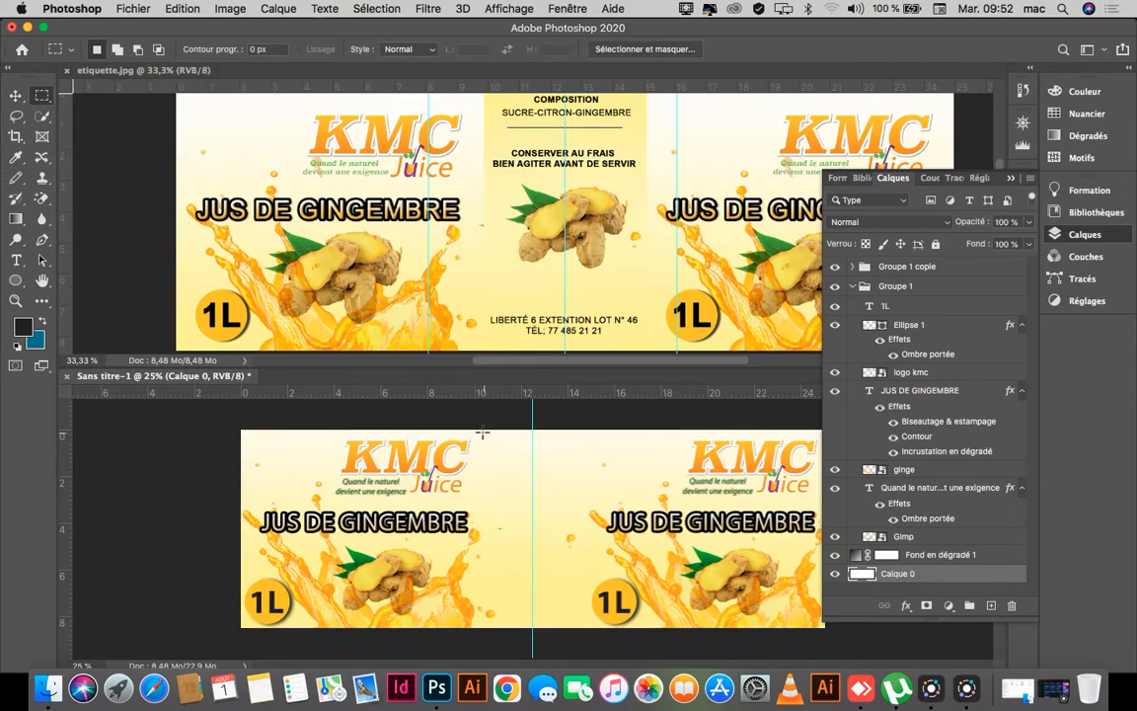
{"action": "left_click_drag", "start_coordinate": [476, 431], "coordinate": [595, 586]}
{"action": "left_click_drag", "start_coordinate": [545, 505], "coordinate": [548, 505]}
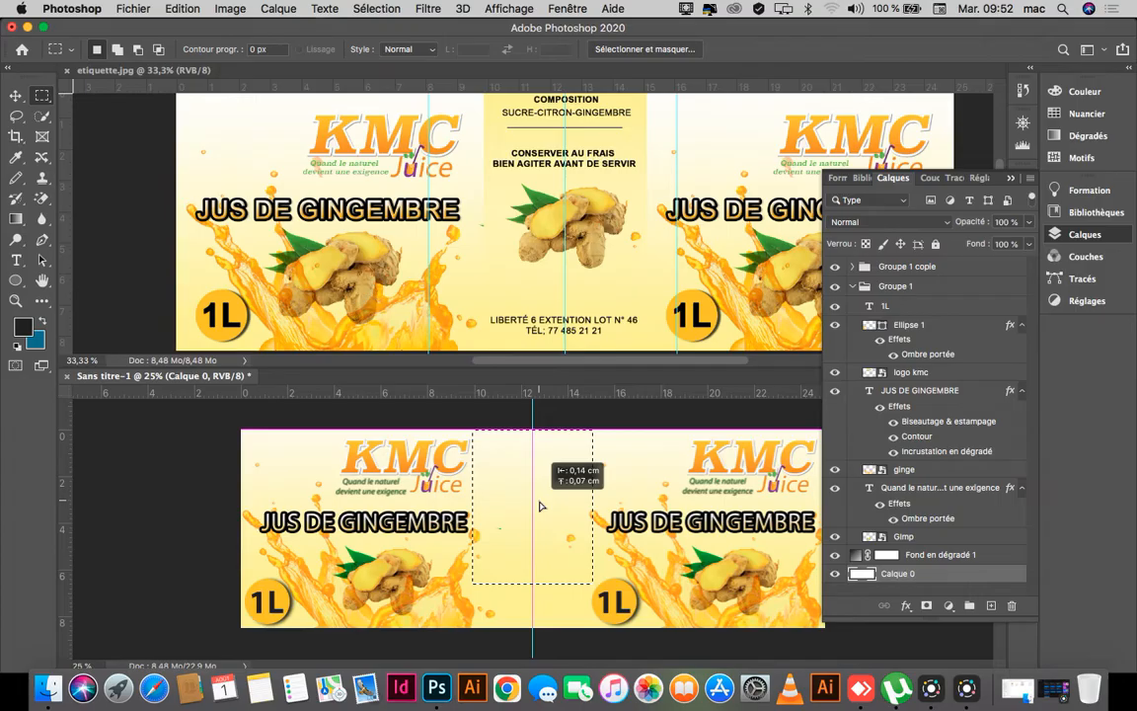
{"action": "left_click_drag", "start_coordinate": [540, 506], "coordinate": [540, 506]}
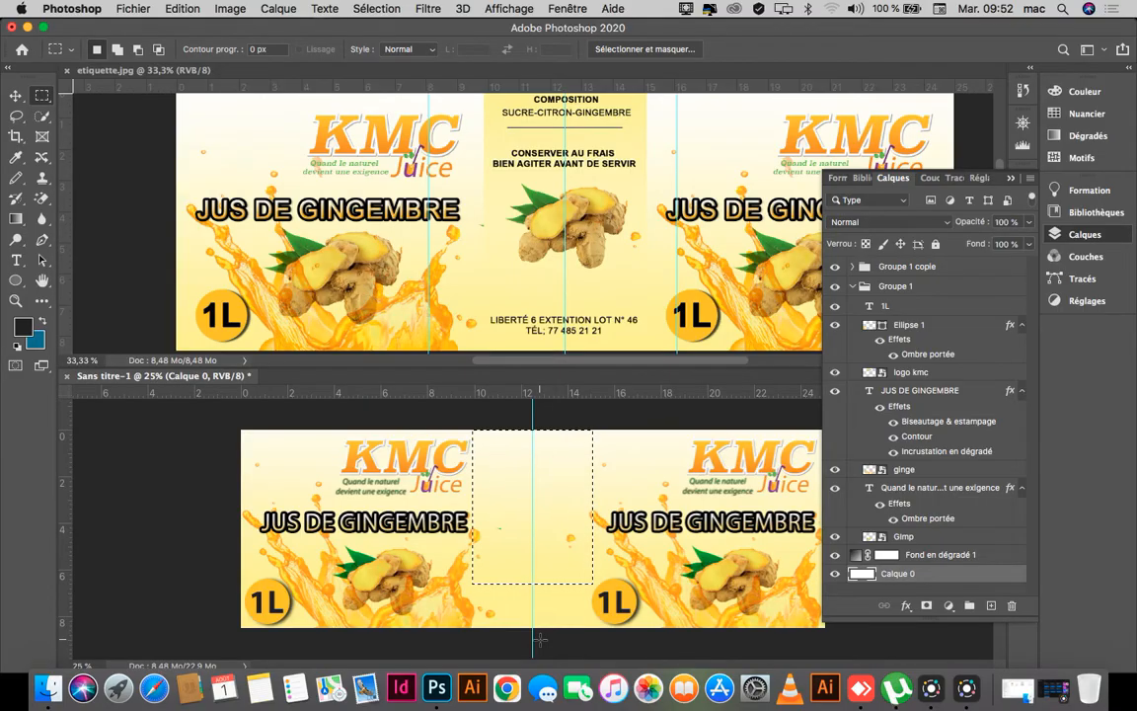
Add a new layer above Fond en dégradé 1 and set the gradient's yellow colour stop to red ed102f.
{"action": "left_click", "coordinate": [924, 556]}
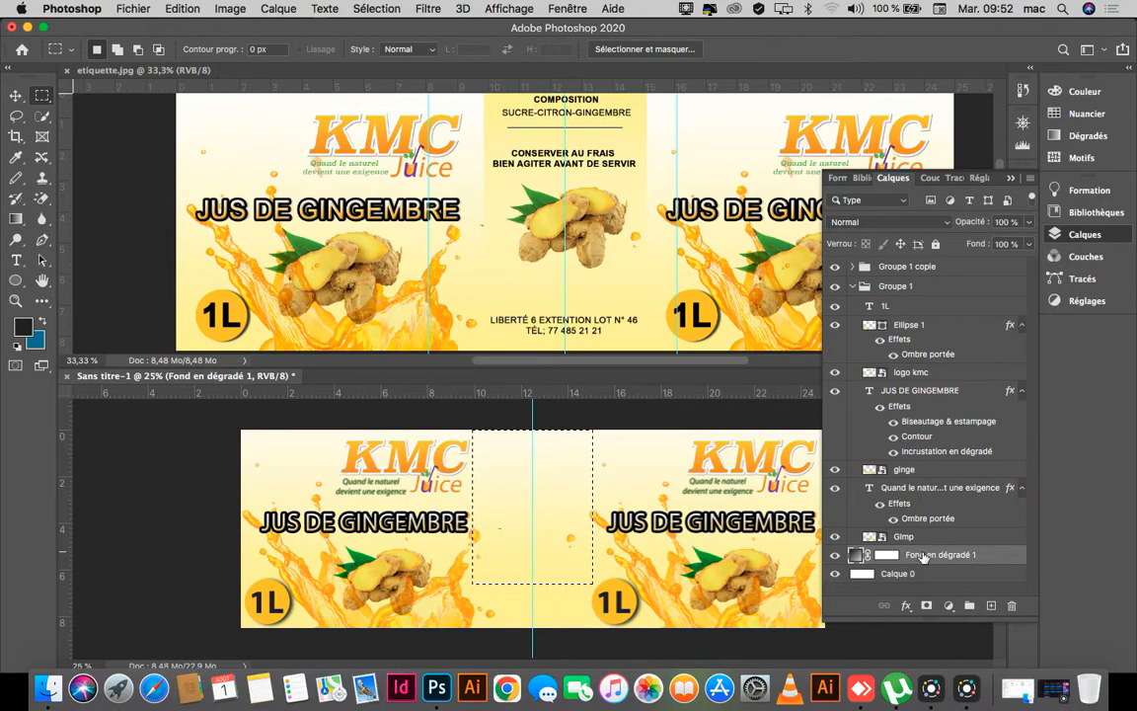
{"action": "left_click", "coordinate": [991, 606]}
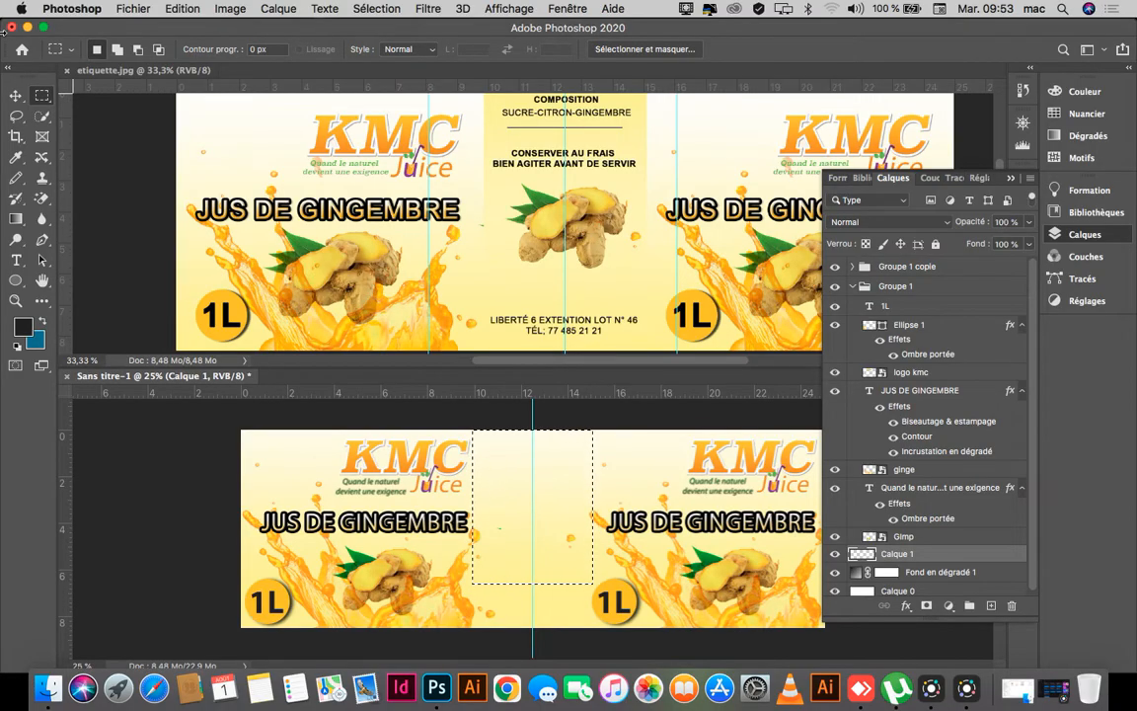
{"action": "left_click", "coordinate": [16, 219]}
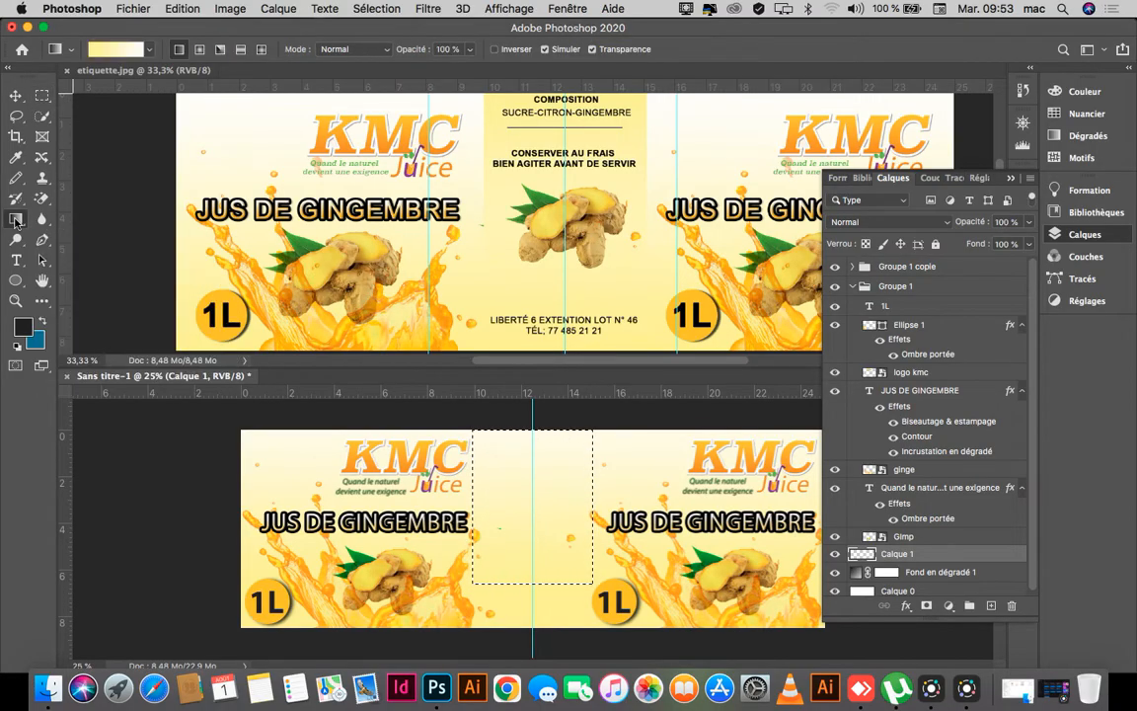
{"action": "left_click", "coordinate": [115, 52]}
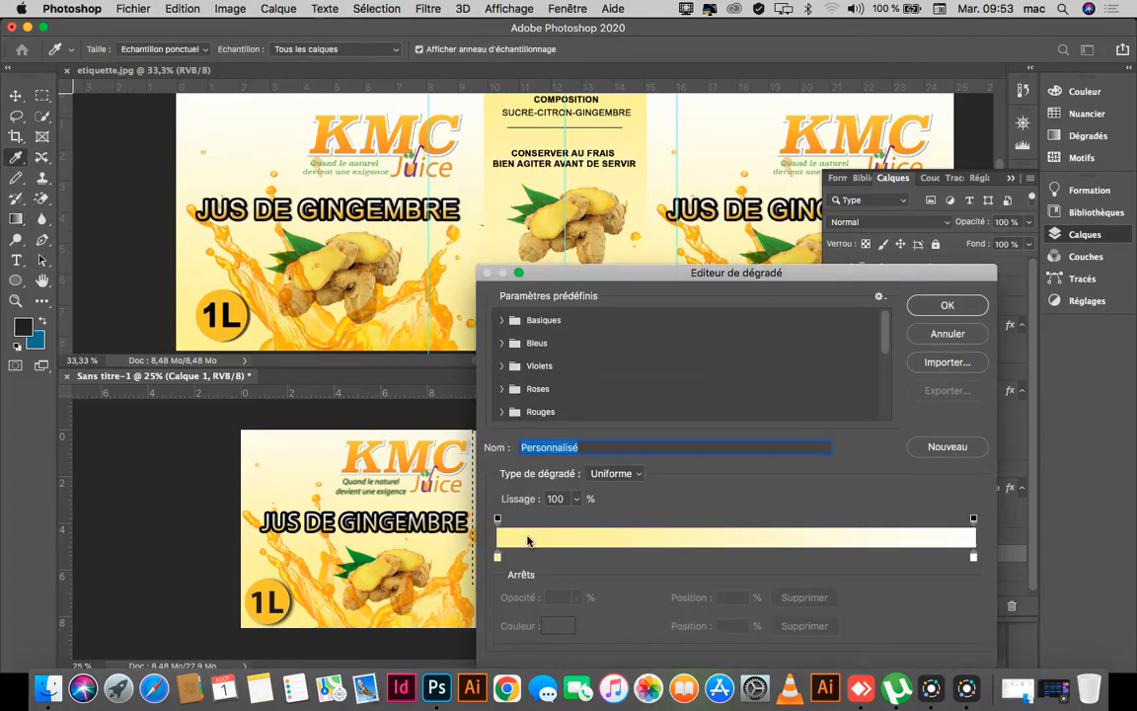
{"action": "double_click", "coordinate": [498, 559]}
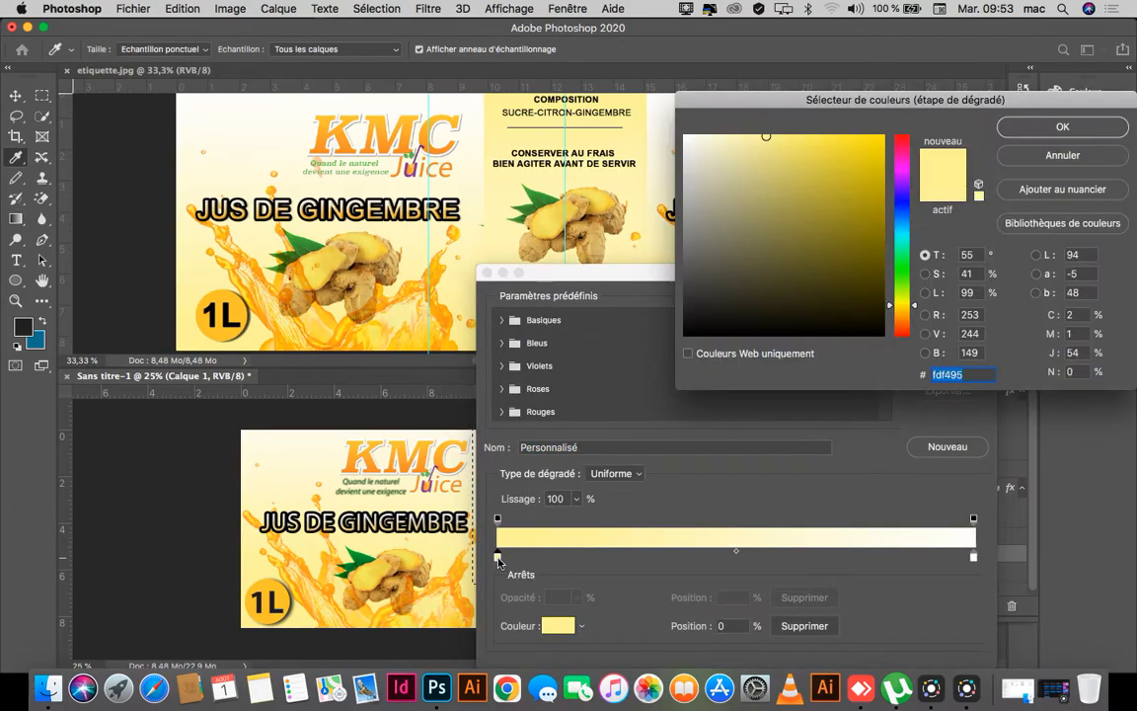
{"action": "left_click", "coordinate": [901, 140]}
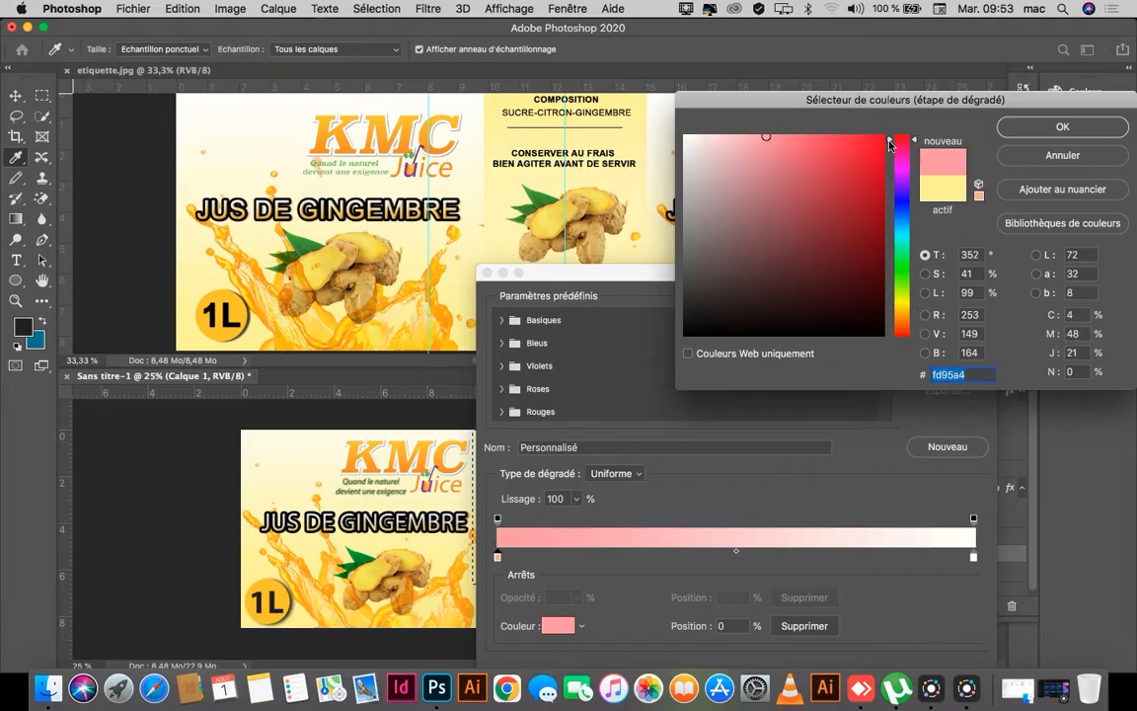
{"action": "left_click", "coordinate": [872, 149]}
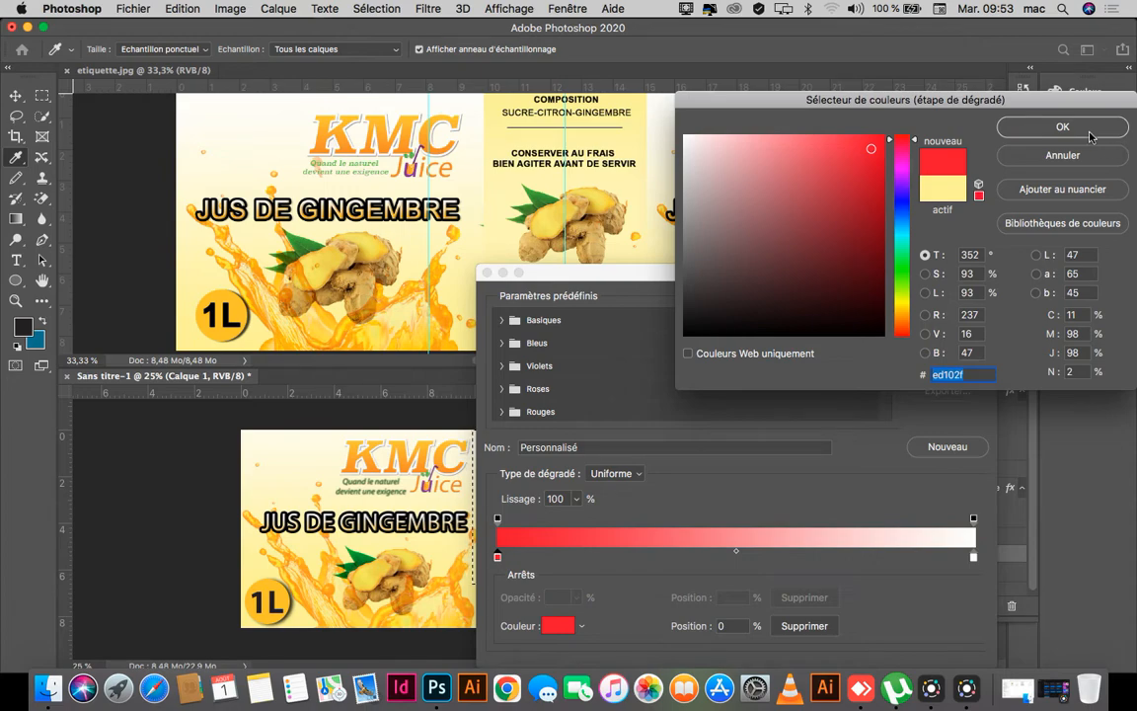
{"action": "left_click", "coordinate": [1001, 126]}
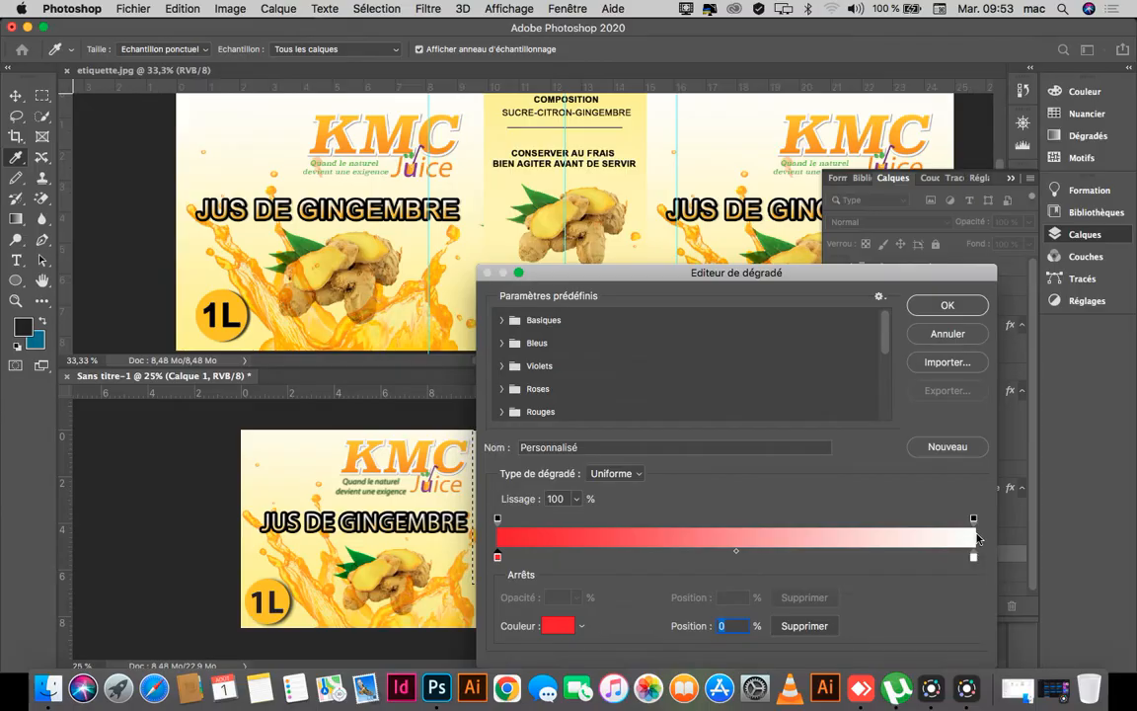
Set the gradient's end opacity stop to 0 %, fill the selection with it from top to bottom, and deselect.
{"action": "left_click", "coordinate": [974, 519]}
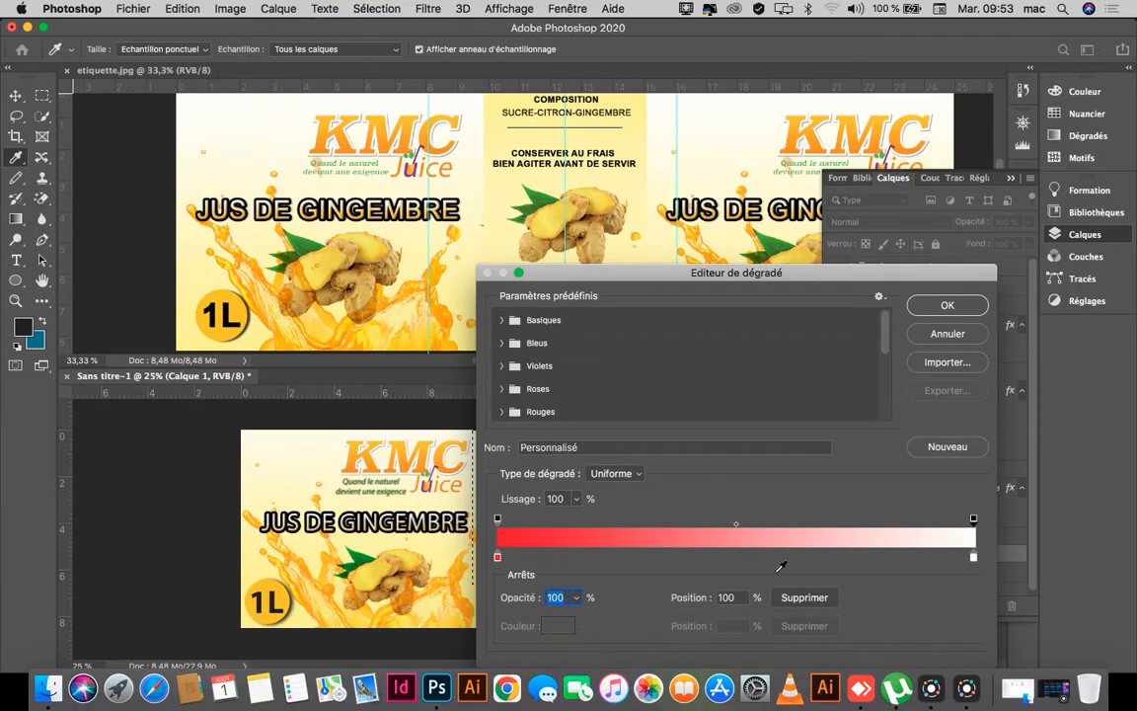
{"action": "left_click", "coordinate": [576, 597]}
{"action": "left_click_drag", "start_coordinate": [555, 618], "coordinate": [422, 574]}
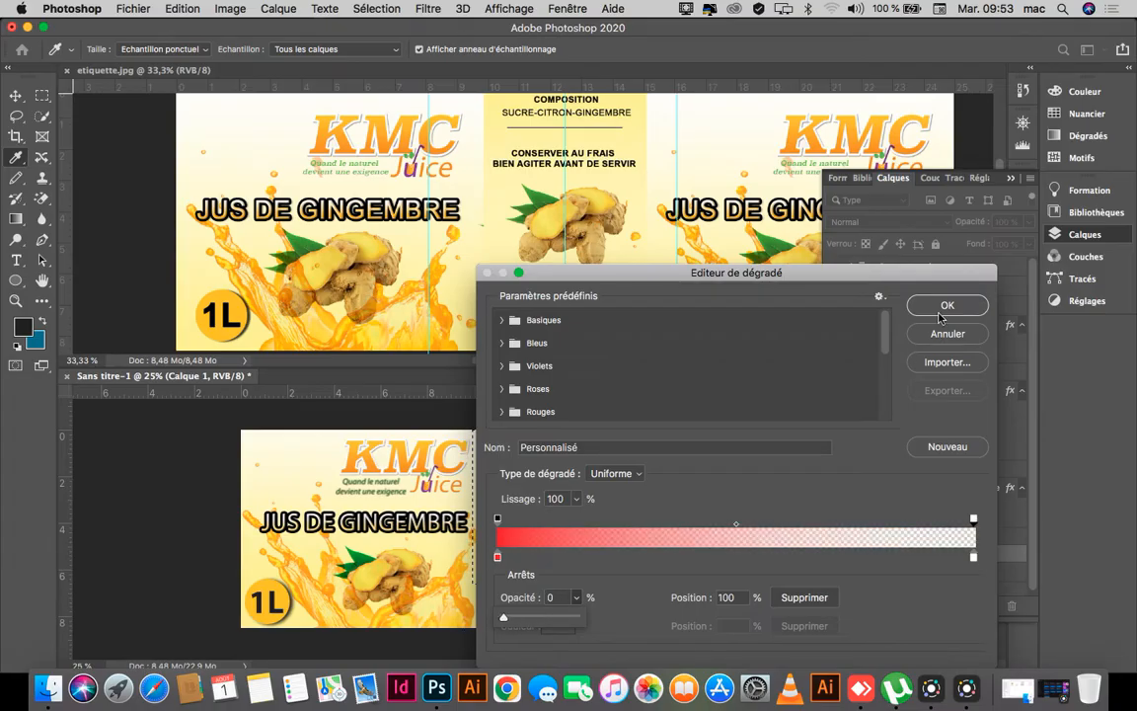
{"action": "key", "text": "Return"}
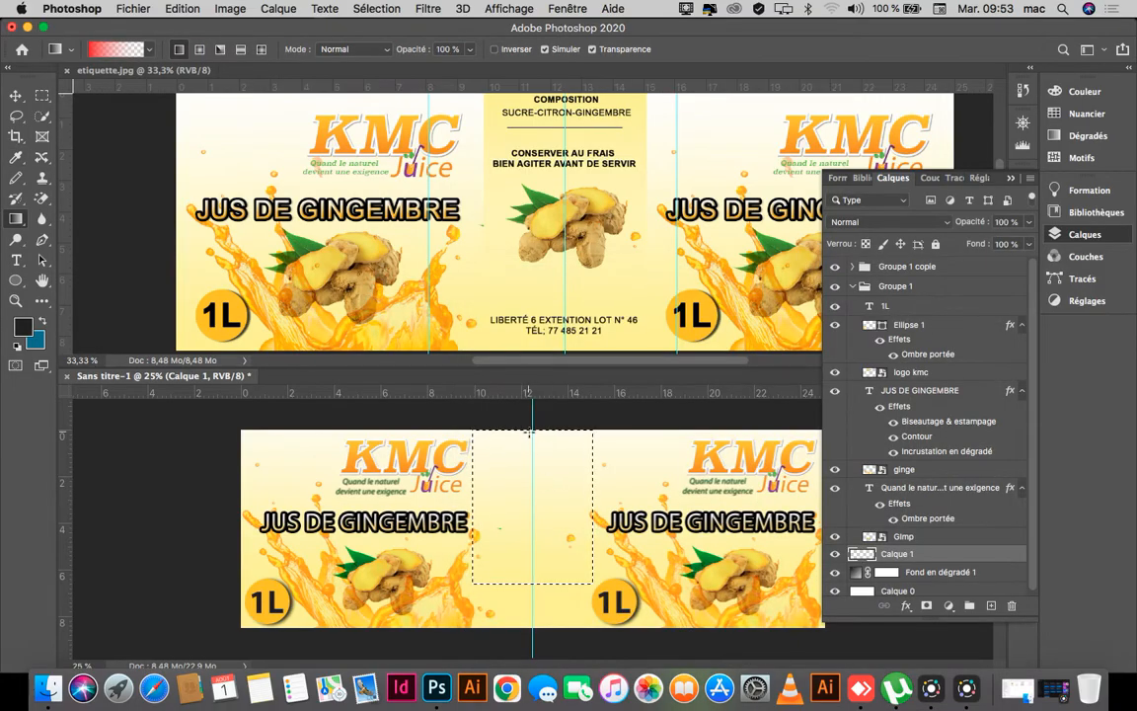
{"action": "left_click_drag", "start_coordinate": [530, 431], "coordinate": [533, 584]}
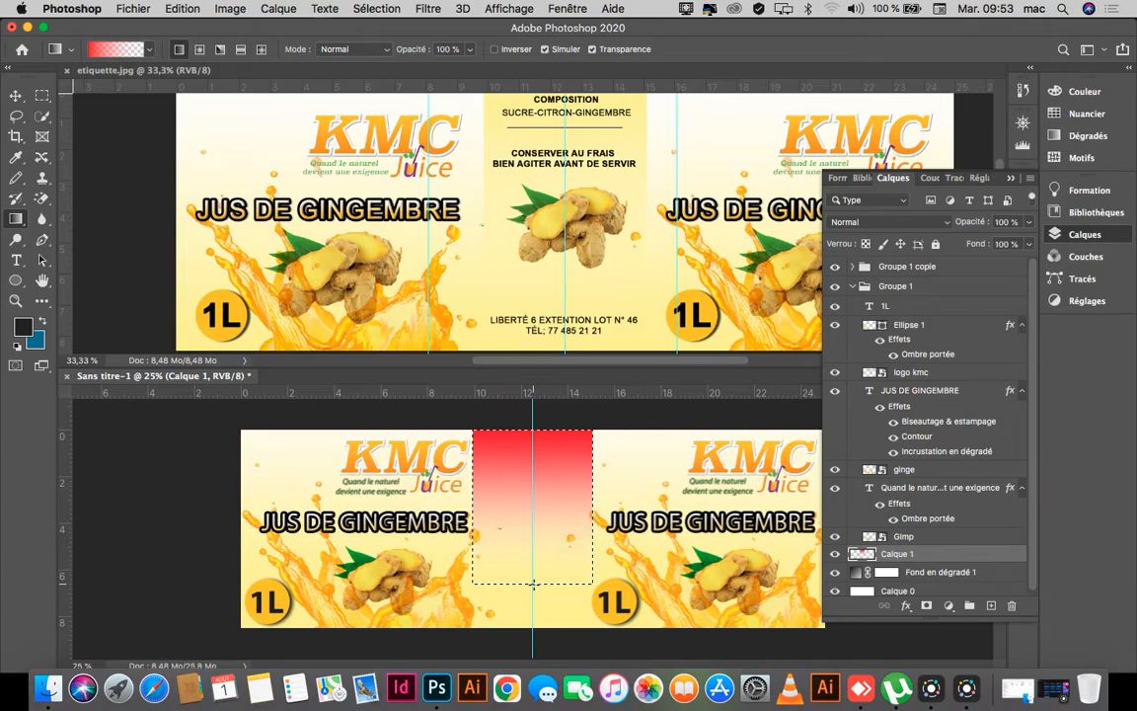
{"action": "key", "text": "super+d"}
Apply an Incrustation couleur effect to the red gradient layer with a pale yellow sampled from the label, Normal mode and 100 % opacity.
{"action": "left_click", "coordinate": [906, 605]}
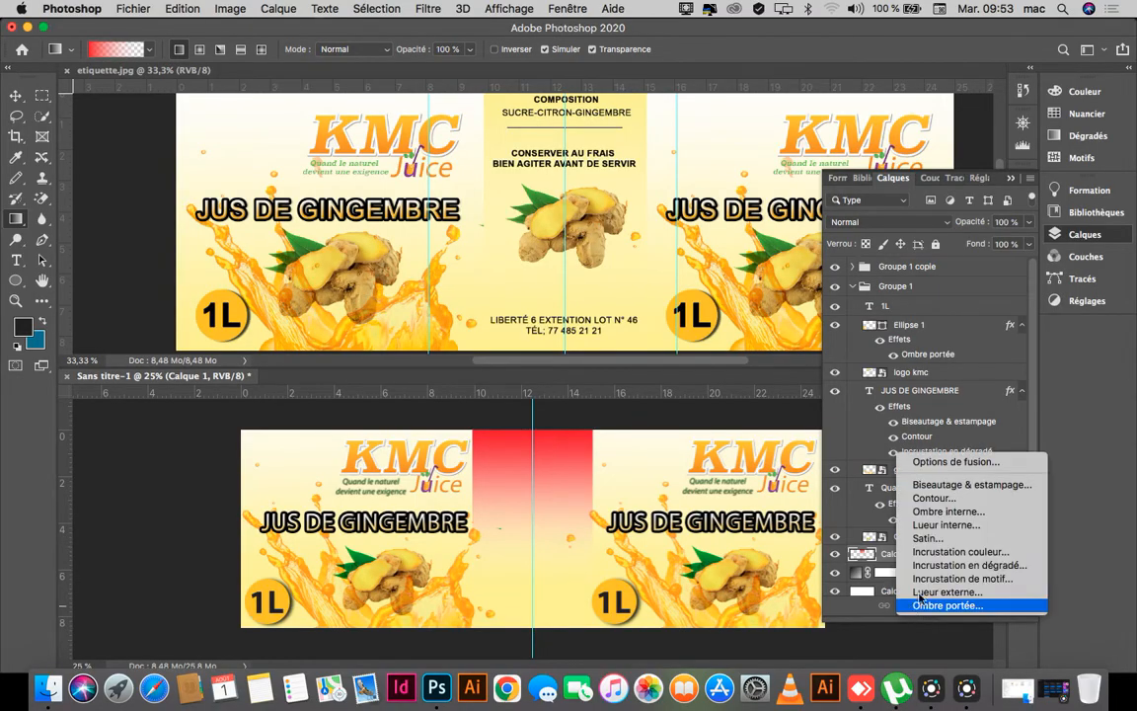
{"action": "left_click", "coordinate": [983, 555]}
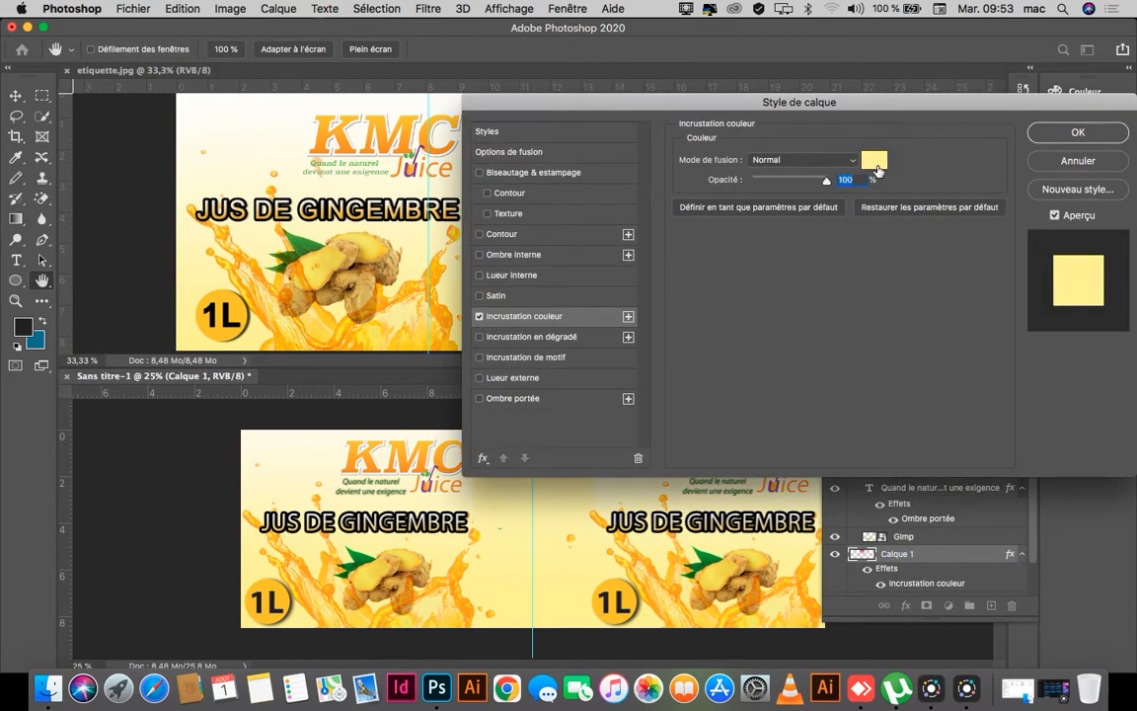
{"action": "left_click", "coordinate": [874, 160]}
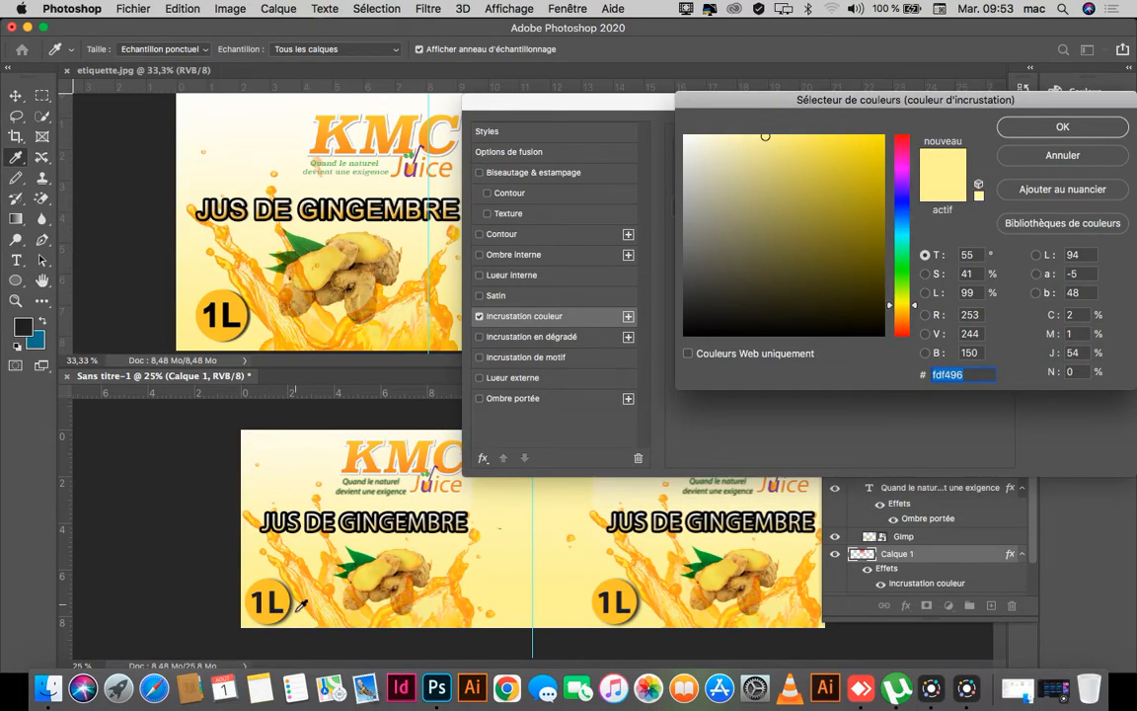
{"action": "left_click", "coordinate": [267, 569]}
{"action": "left_click", "coordinate": [1038, 125]}
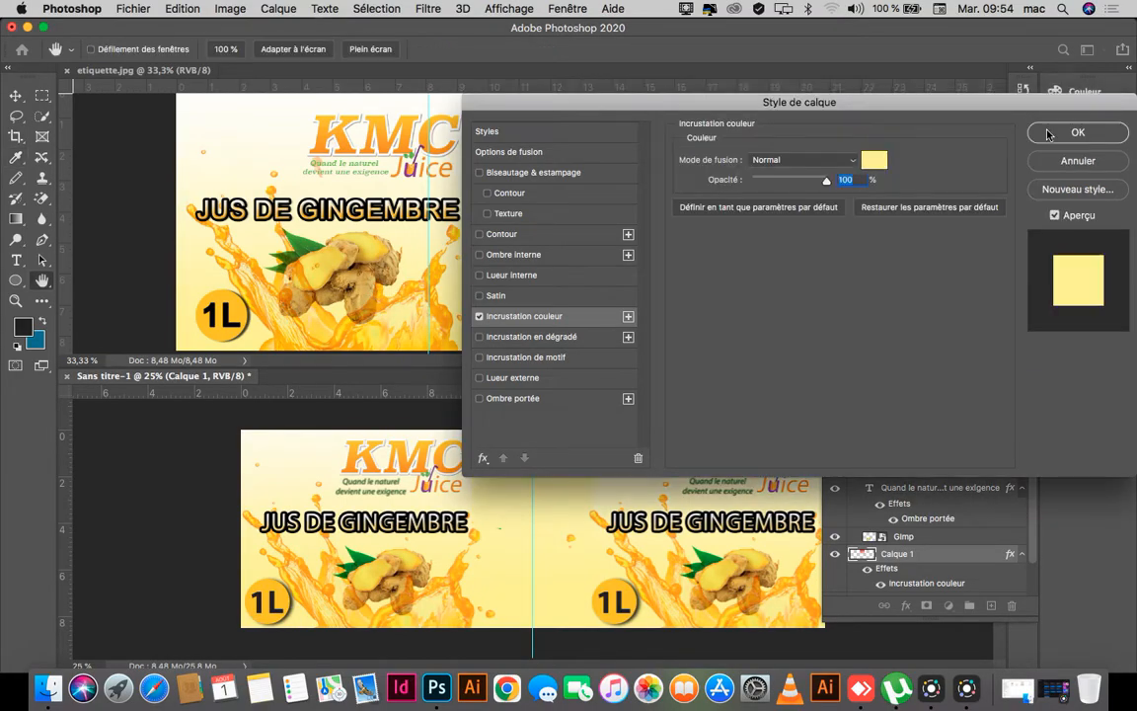
{"action": "left_click", "coordinate": [1084, 130]}
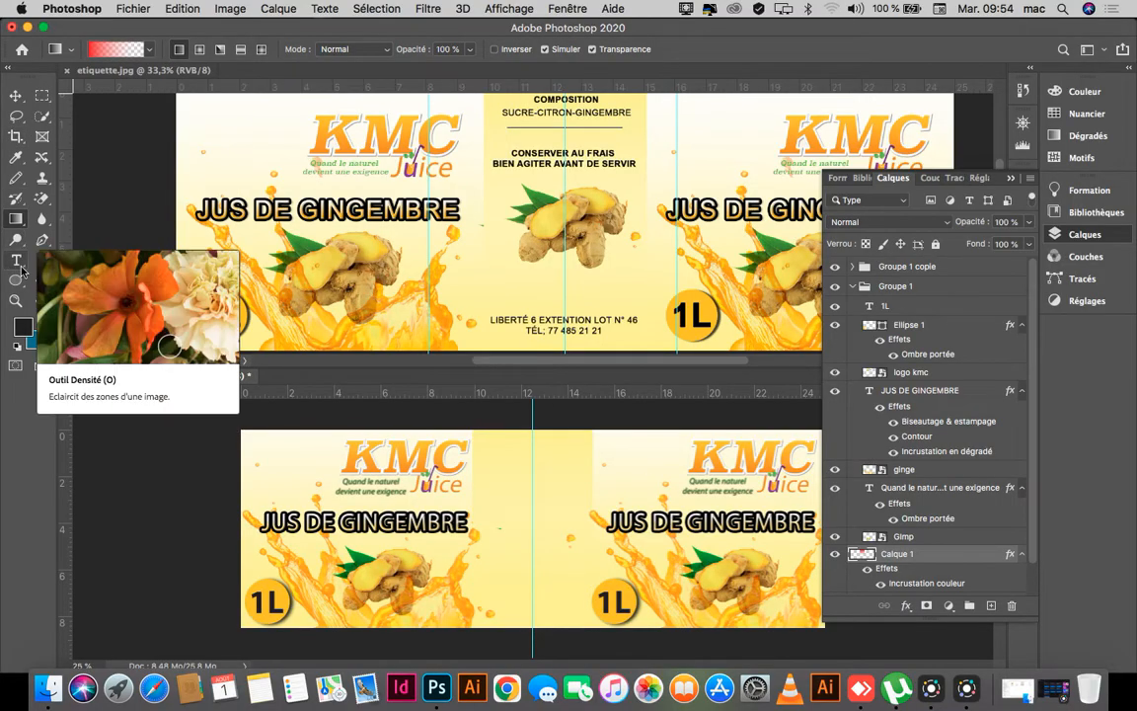
Add a text layer reading "composion" near the top of the yellow centre panel.
{"action": "scroll", "coordinate": [596, 175], "scroll_direction": "up", "scroll_amount": 2}
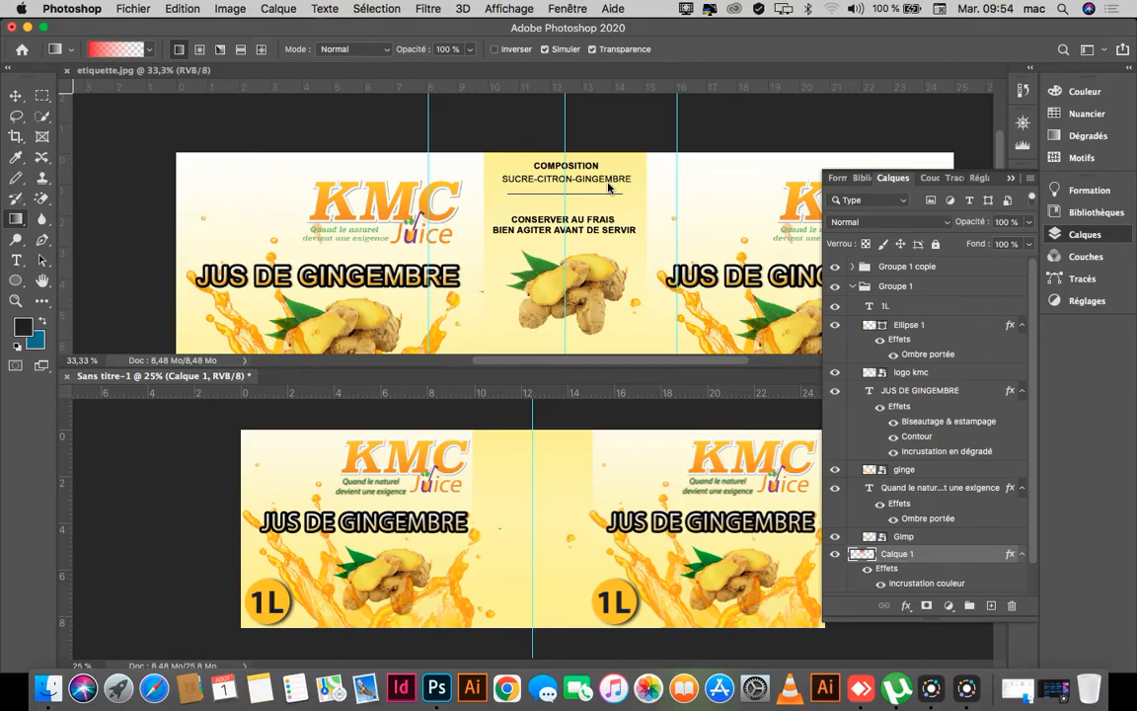
{"action": "scroll", "coordinate": [561, 233], "scroll_direction": "down", "scroll_amount": 2}
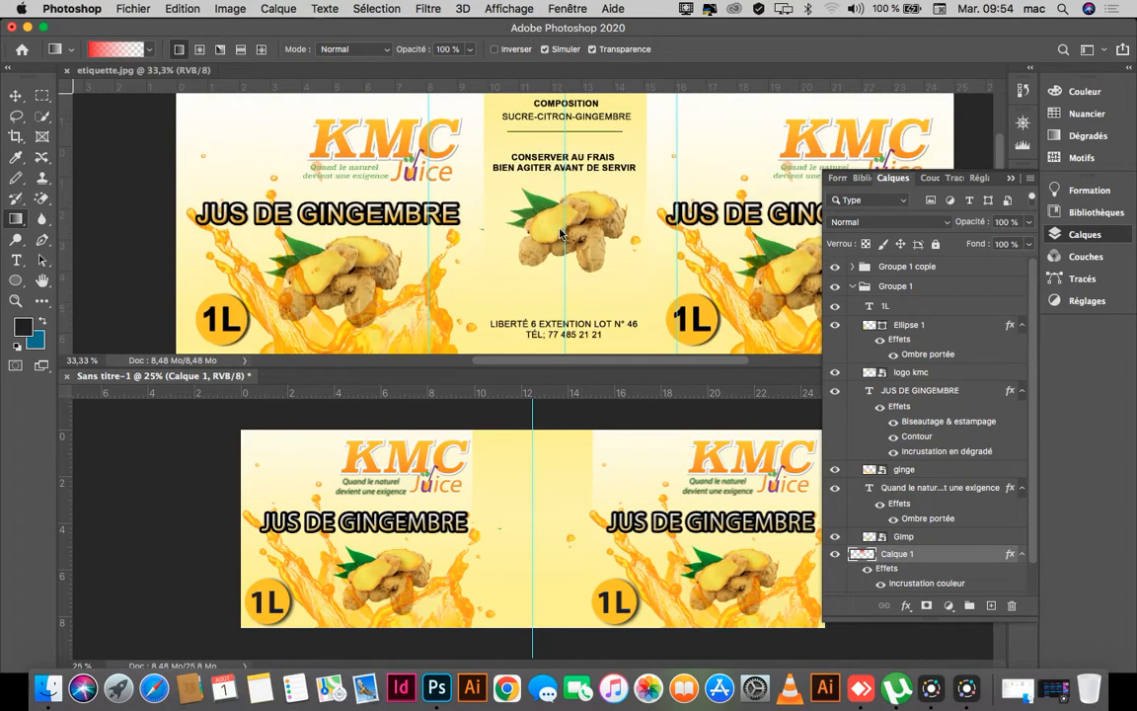
{"action": "scroll", "coordinate": [560, 233], "scroll_direction": "down", "scroll_amount": 3}
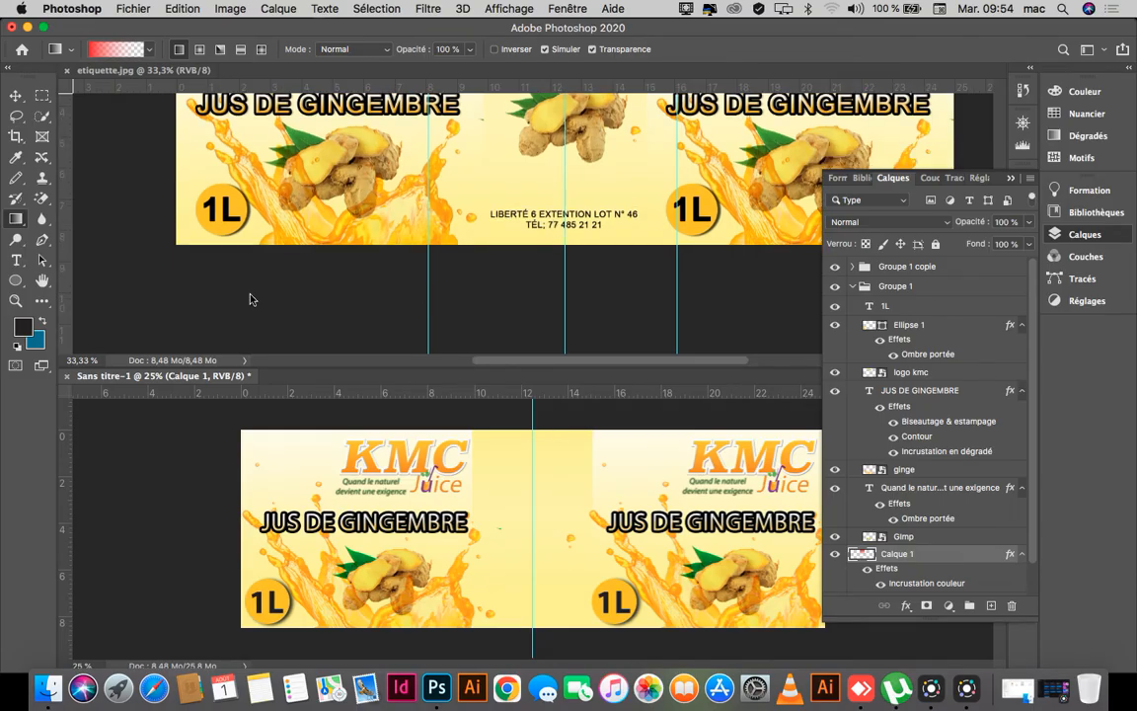
{"action": "left_click", "coordinate": [13, 262]}
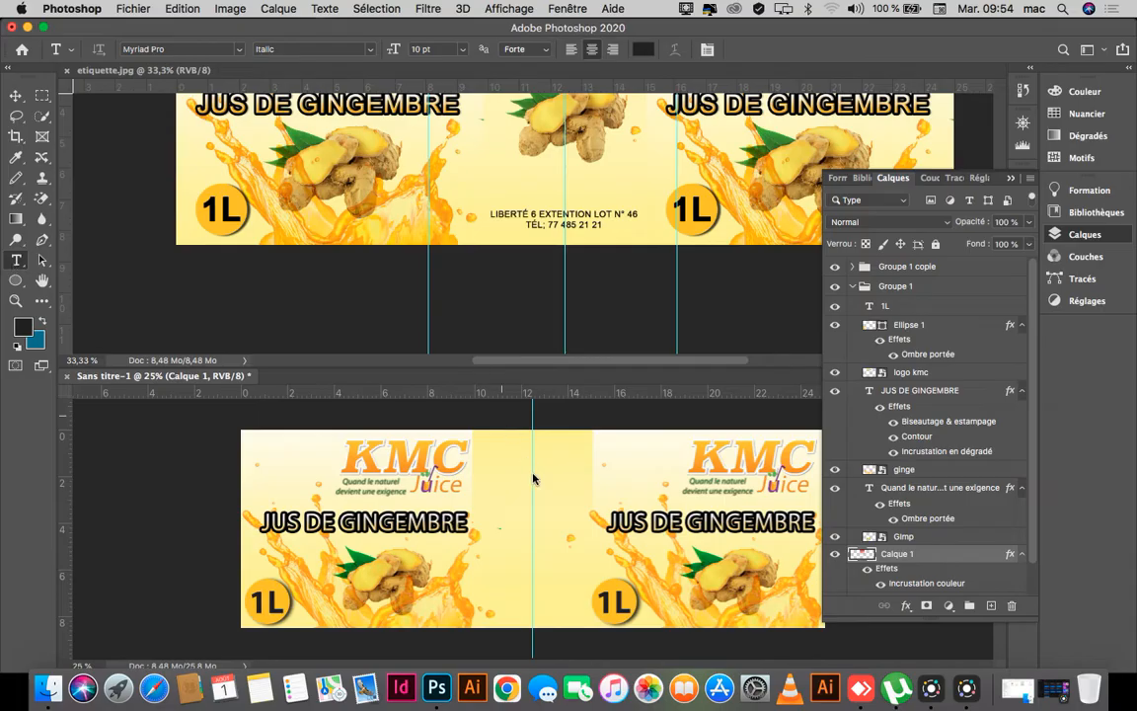
{"action": "left_click", "coordinate": [513, 450]}
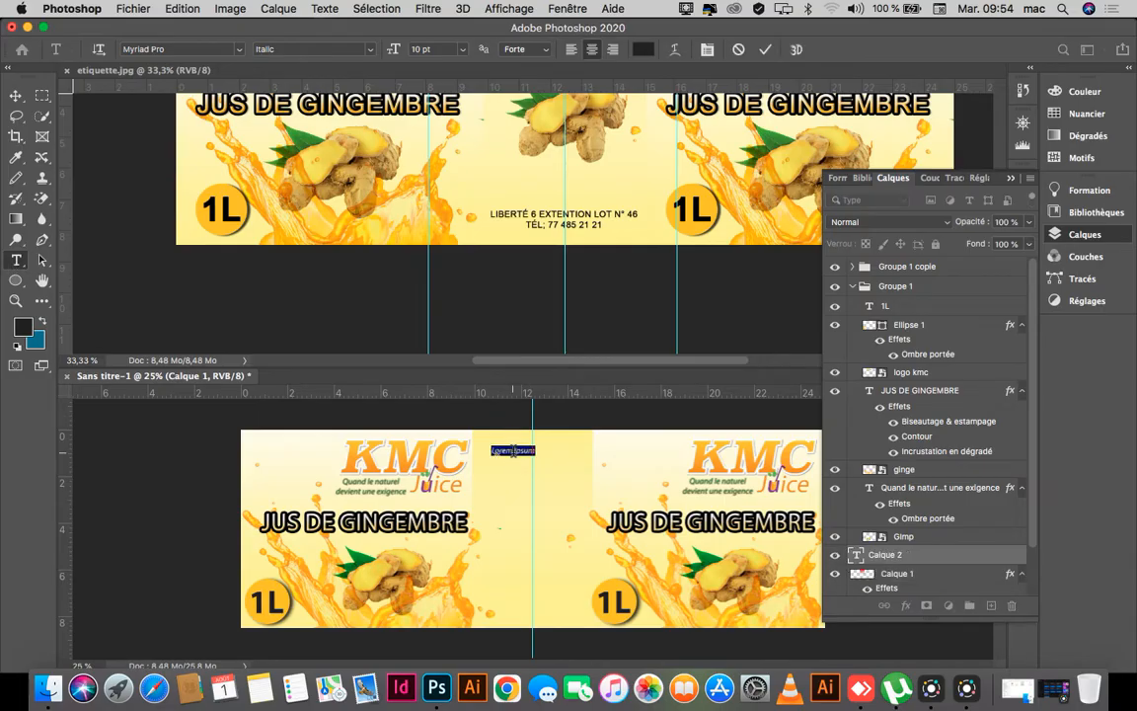
{"action": "type", "text": "ssaabsind"}
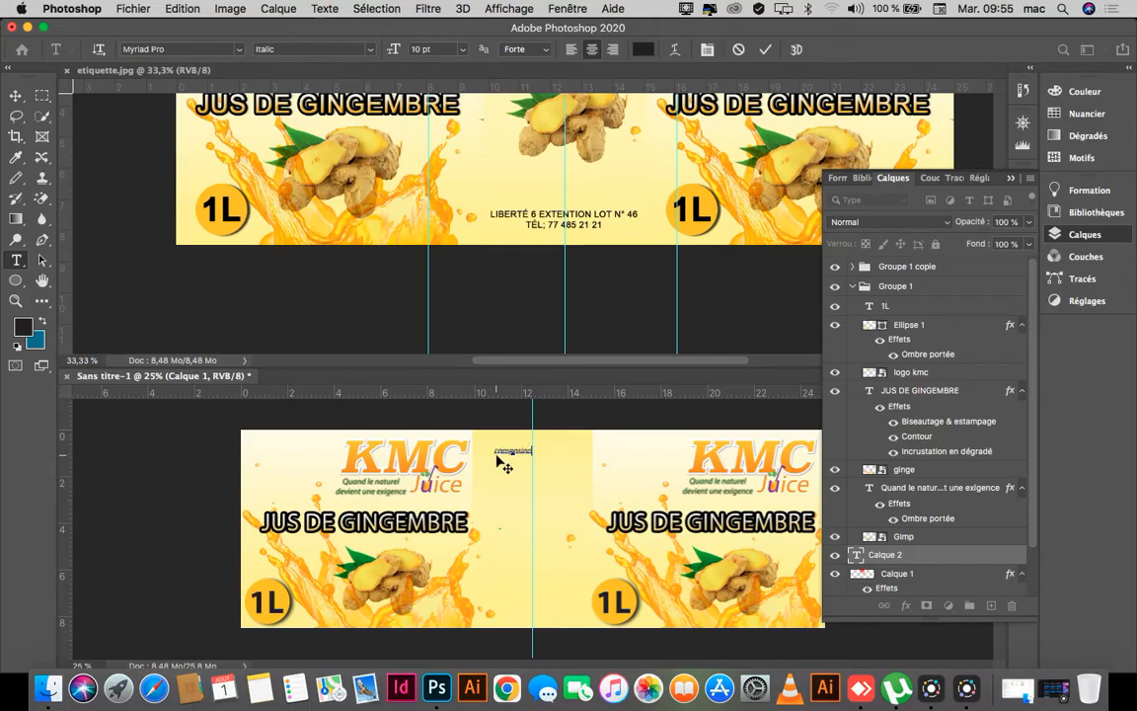
Set the panel text to Myriad Pro Regular at 13 pt and correct its wording to "composition".
{"action": "left_click_drag", "start_coordinate": [494, 451], "coordinate": [551, 451]}
{"action": "left_click", "coordinate": [372, 51]}
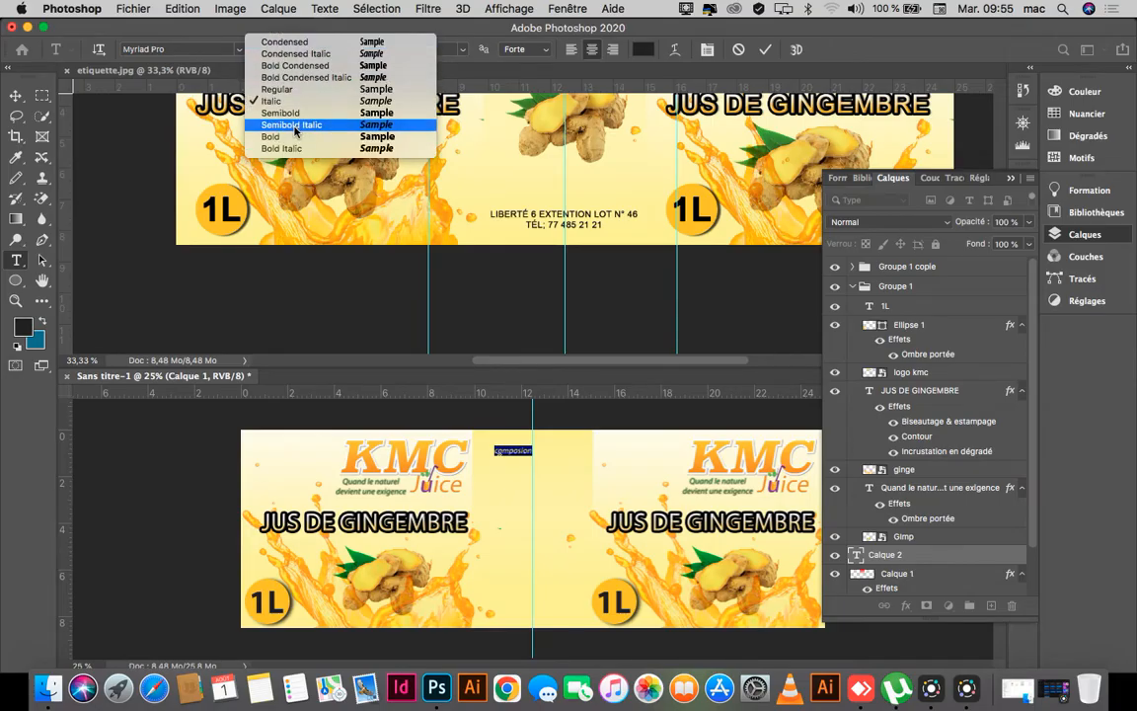
{"action": "left_click", "coordinate": [291, 88]}
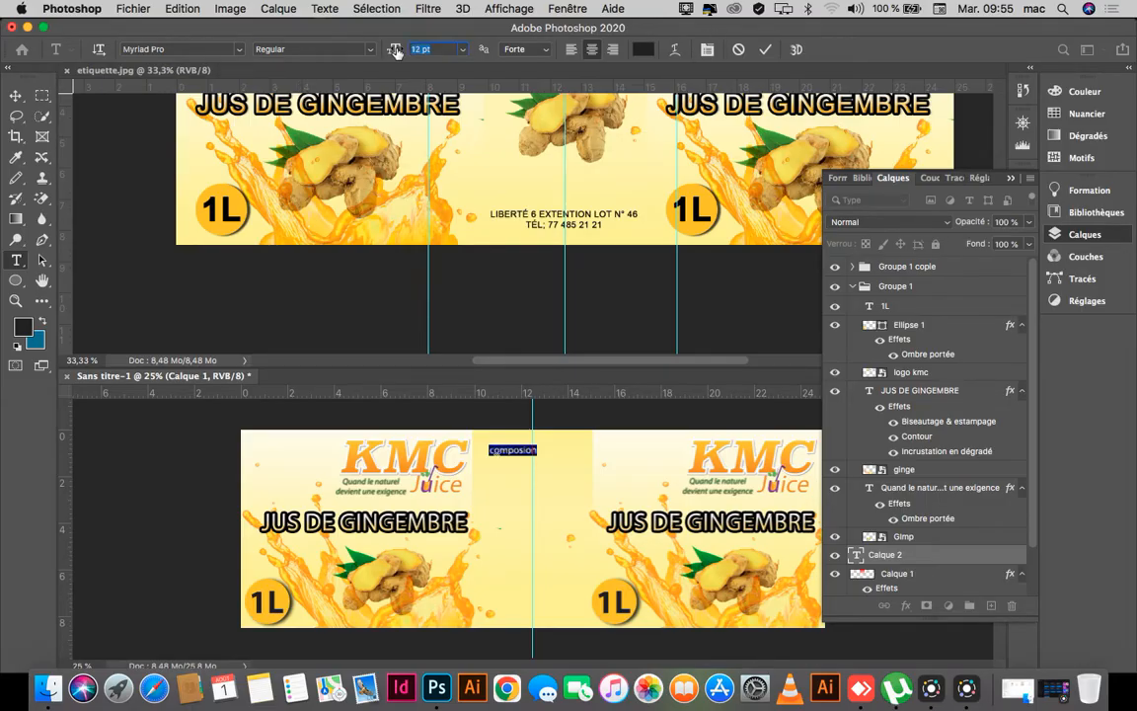
{"action": "left_click_drag", "start_coordinate": [391, 49], "coordinate": [398, 51]}
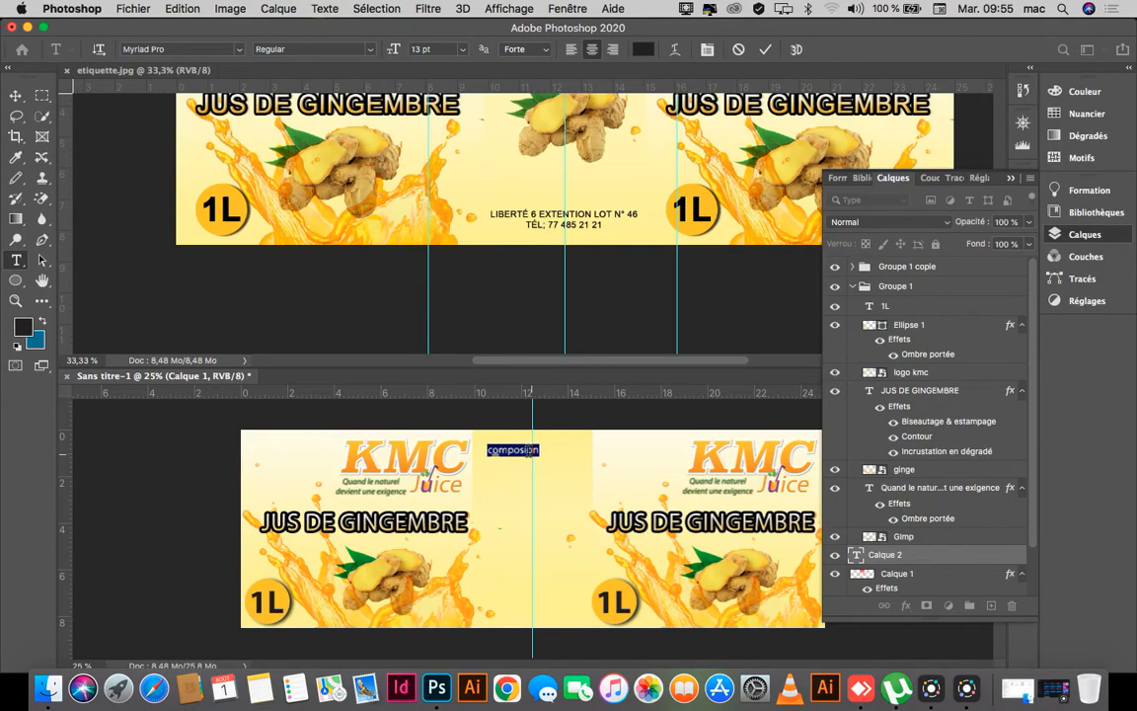
{"action": "left_click", "coordinate": [530, 450]}
{"action": "type", "text": "it"}
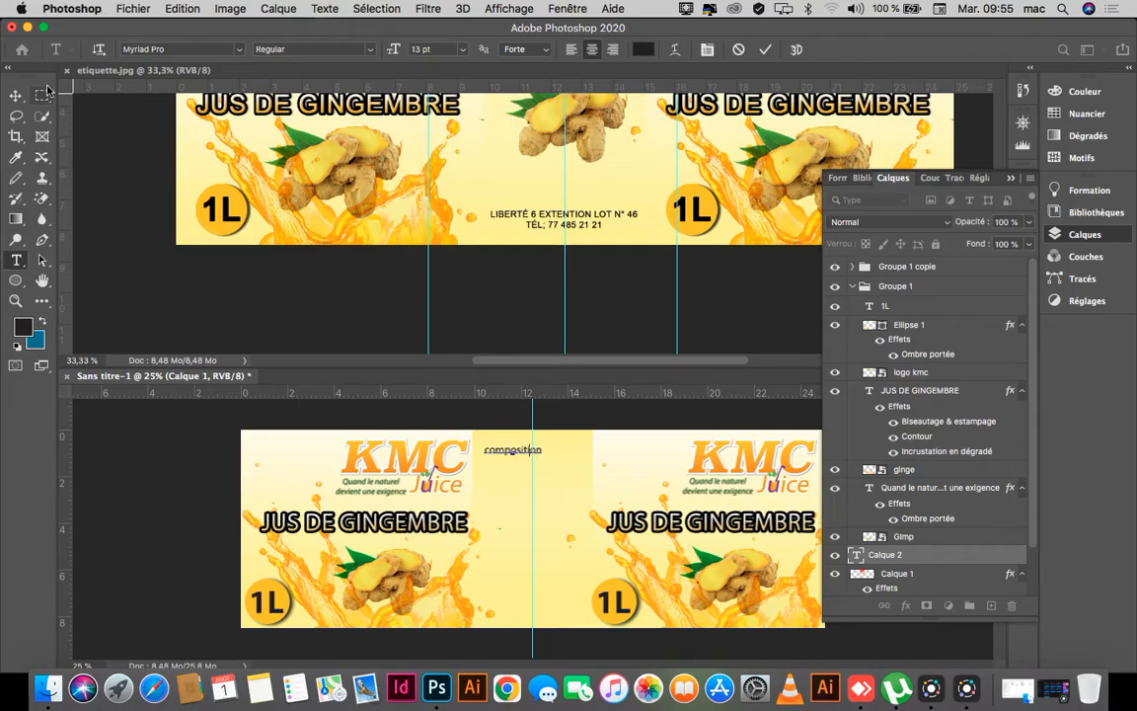
{"action": "left_click", "coordinate": [17, 95]}
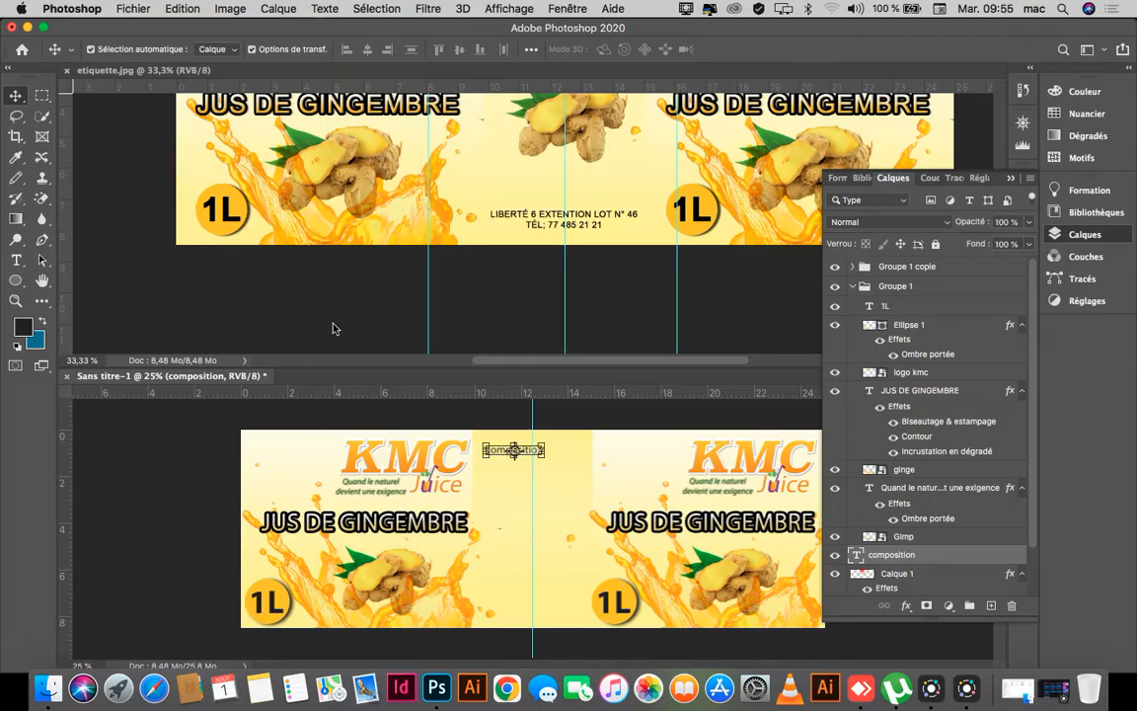
Nudge the composition text until it is centred on the vertical guide, and move it slightly up towards the panel's top edge.
{"action": "key", "text": "Right"}
{"action": "key", "text": "Right"}
{"action": "key", "text": "Right"}
{"action": "key", "text": "Right"}
{"action": "key", "text": "Right"}
{"action": "key", "text": "Right"}
{"action": "key", "text": "Right"}
{"action": "key", "text": "Right"}
{"action": "key", "text": "Right"}
{"action": "key", "text": "Right"}
{"action": "key", "text": "Right"}
{"action": "key", "text": "Right"}
{"action": "key", "text": "Right"}
{"action": "key", "text": "Right"}
{"action": "key", "text": "Right"}
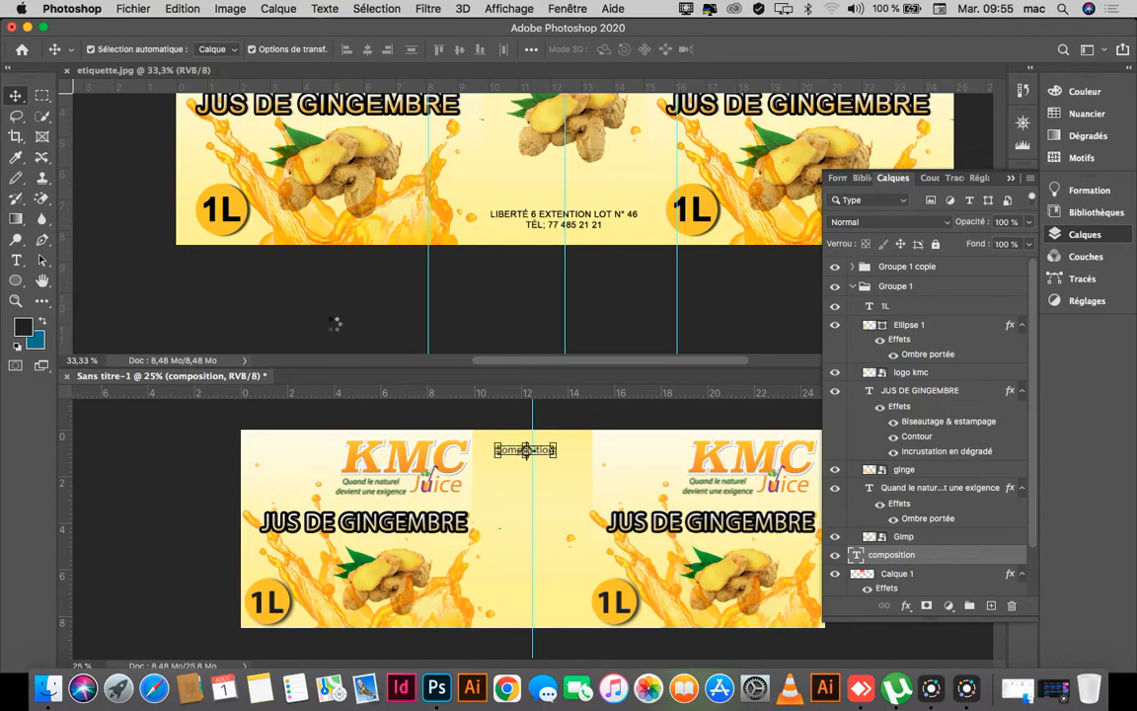
{"action": "key", "text": "Right"}
{"action": "key", "text": "Right"}
{"action": "key", "text": "Right"}
{"action": "key", "text": "Right"}
{"action": "key", "text": "Right"}
{"action": "key", "text": "Right"}
{"action": "key", "text": "Right"}
{"action": "key", "text": "Right"}
{"action": "key", "text": "Right"}
{"action": "key", "text": "Right"}
{"action": "key", "text": "Right"}
{"action": "key", "text": "Right"}
{"action": "key", "text": "Right"}
{"action": "key", "text": "Right"}
{"action": "key", "text": "Right"}
{"action": "key", "text": "Right"}
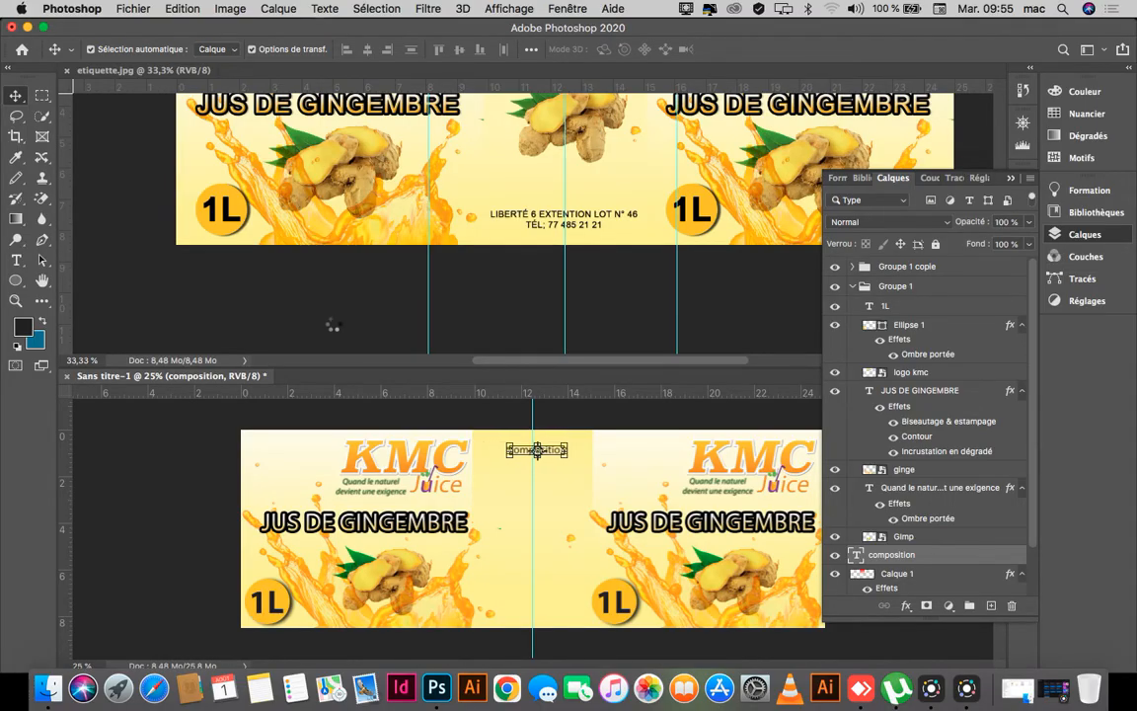
{"action": "key", "text": "Left"}
{"action": "key", "text": "Left"}
{"action": "key", "text": "Left"}
{"action": "key", "text": "Left"}
{"action": "key", "text": "Left"}
{"action": "key", "text": "Left"}
{"action": "key", "text": "Left"}
{"action": "key", "text": "Left"}
{"action": "key", "text": "Left"}
{"action": "key", "text": "Left"}
{"action": "key", "text": "Up"}
{"action": "key", "text": "Up"}
{"action": "key", "text": "Up"}
{"action": "key", "text": "Up"}
{"action": "key", "text": "Up"}
{"action": "key", "text": "Up"}
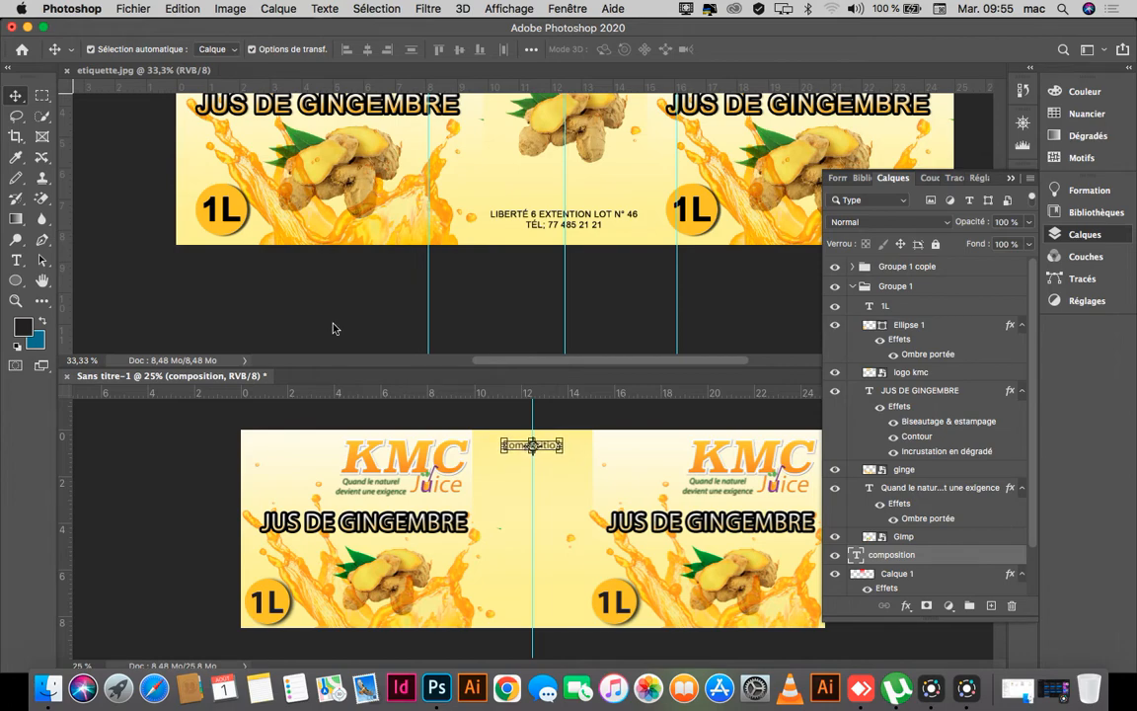
Change the composition text's font style to Bold.
{"action": "double_click", "coordinate": [518, 445]}
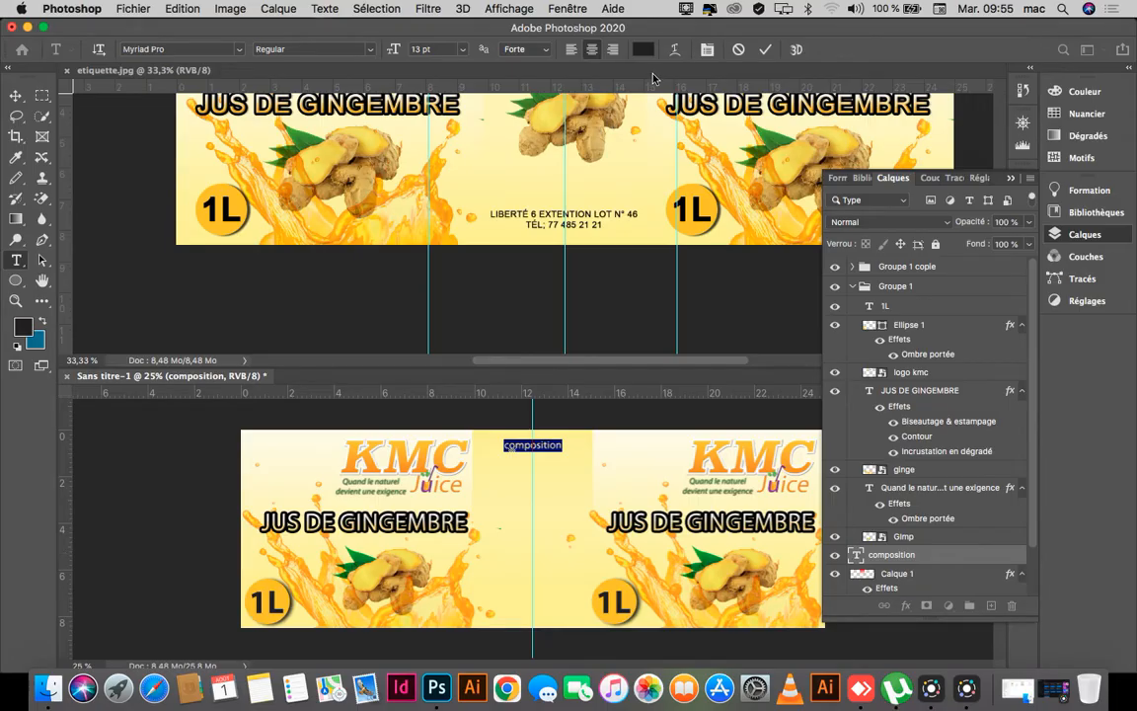
{"action": "left_click", "coordinate": [296, 49]}
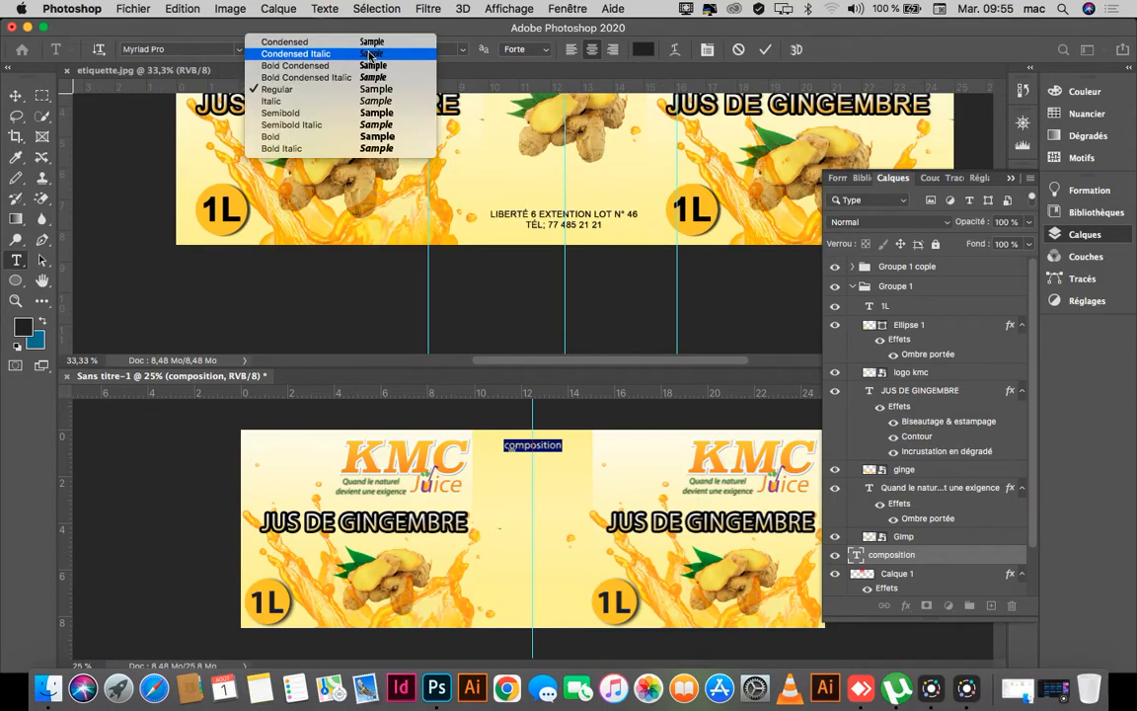
{"action": "left_click", "coordinate": [277, 137]}
{"action": "left_click", "coordinate": [17, 96]}
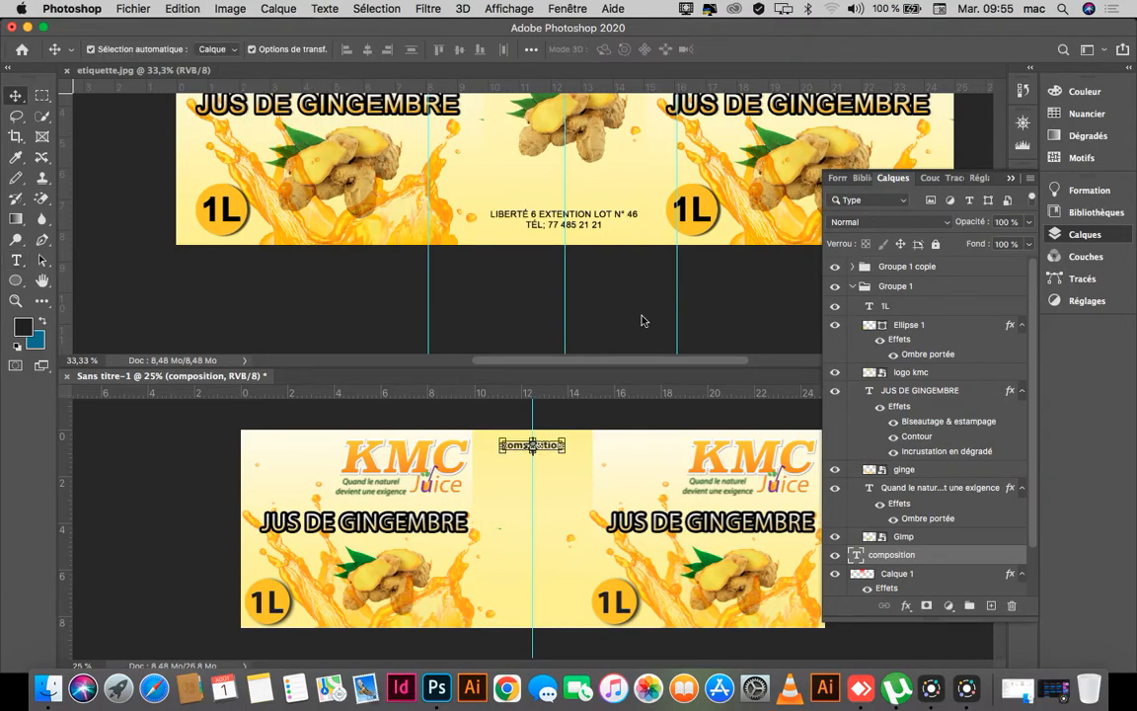
{"action": "scroll", "coordinate": [643, 320], "scroll_direction": "up", "scroll_amount": 5}
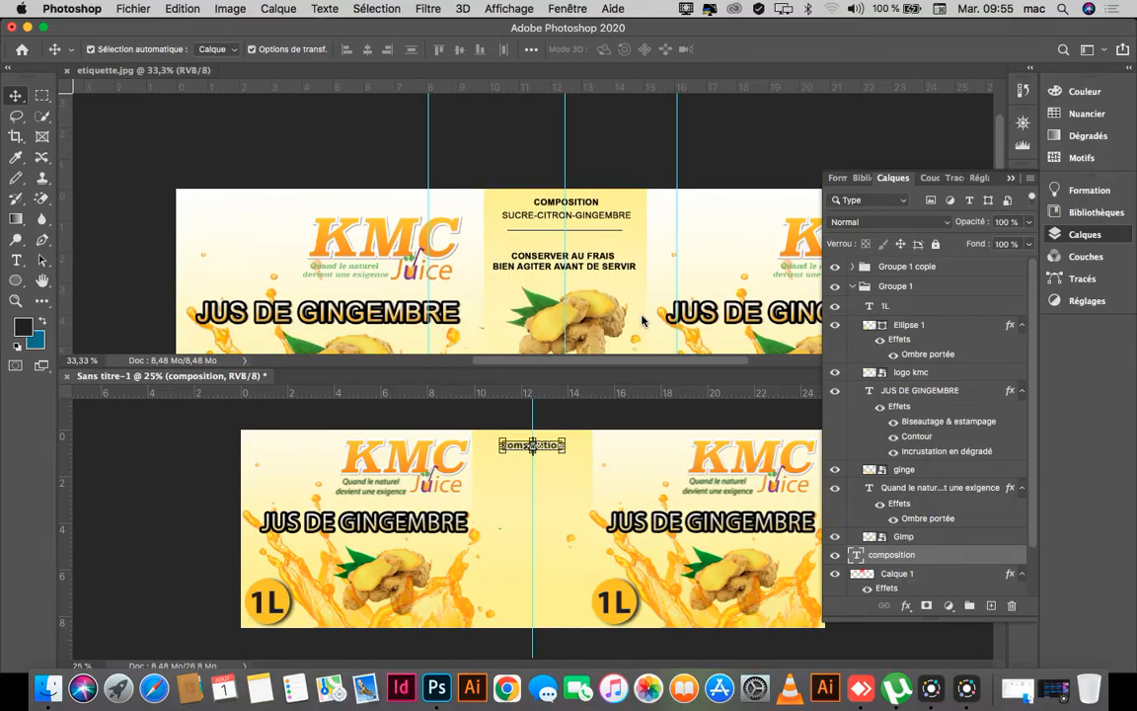
Add a text layer reading "sucre-citron-gingembre" just below the composition heading in the label document.
{"action": "scroll", "coordinate": [642, 320], "scroll_direction": "down", "scroll_amount": 5}
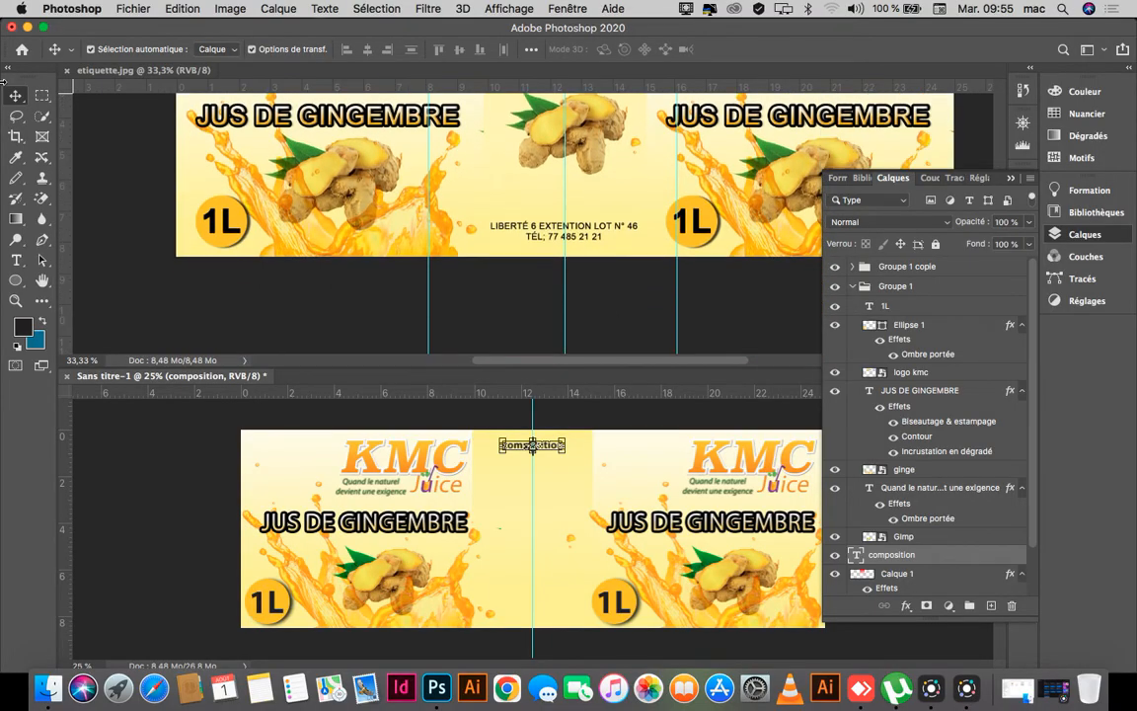
{"action": "left_click", "coordinate": [132, 187]}
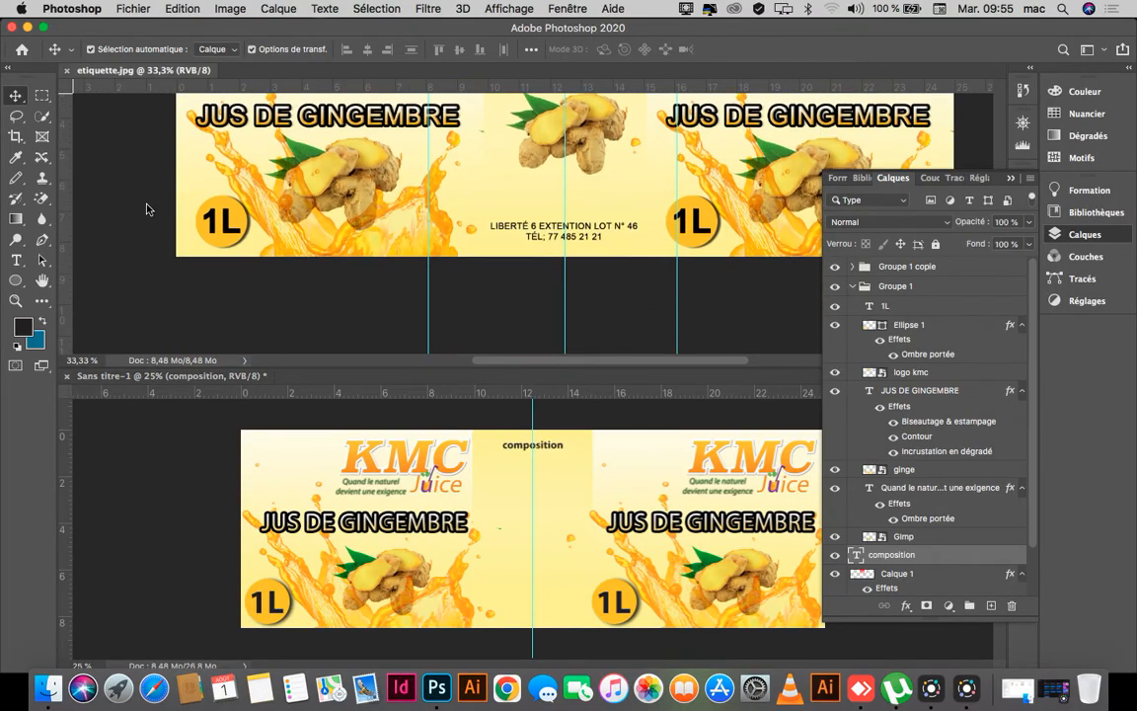
{"action": "left_click", "coordinate": [16, 260]}
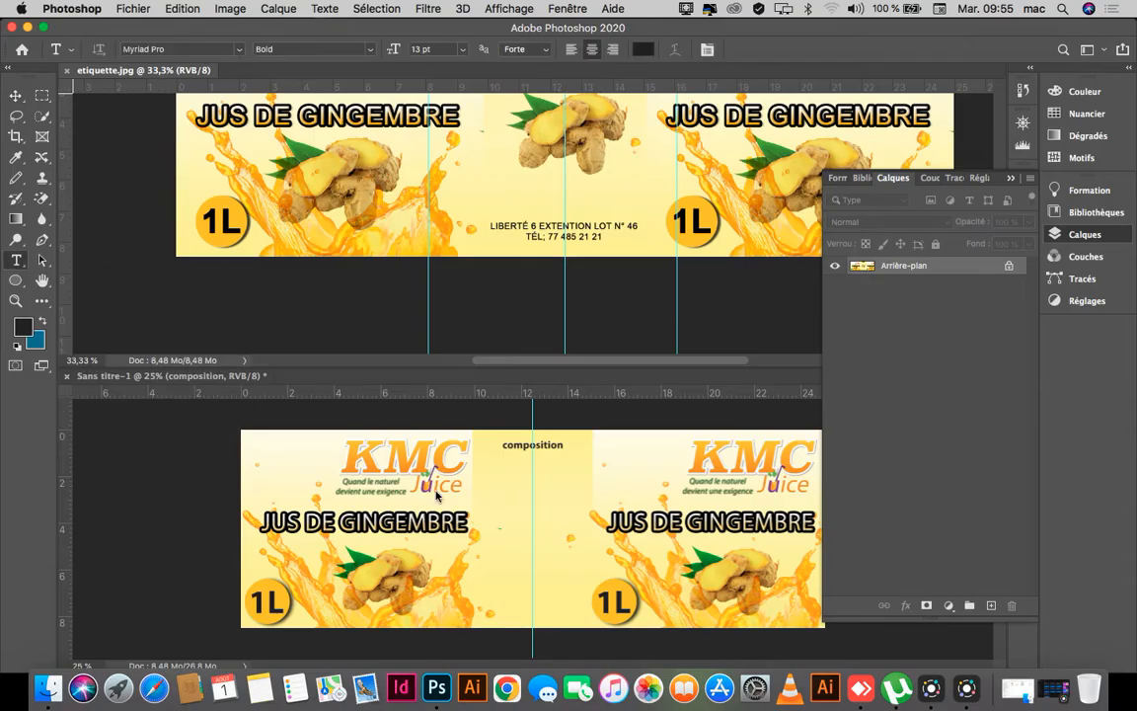
{"action": "left_click", "coordinate": [482, 461]}
{"action": "left_click", "coordinate": [483, 461]}
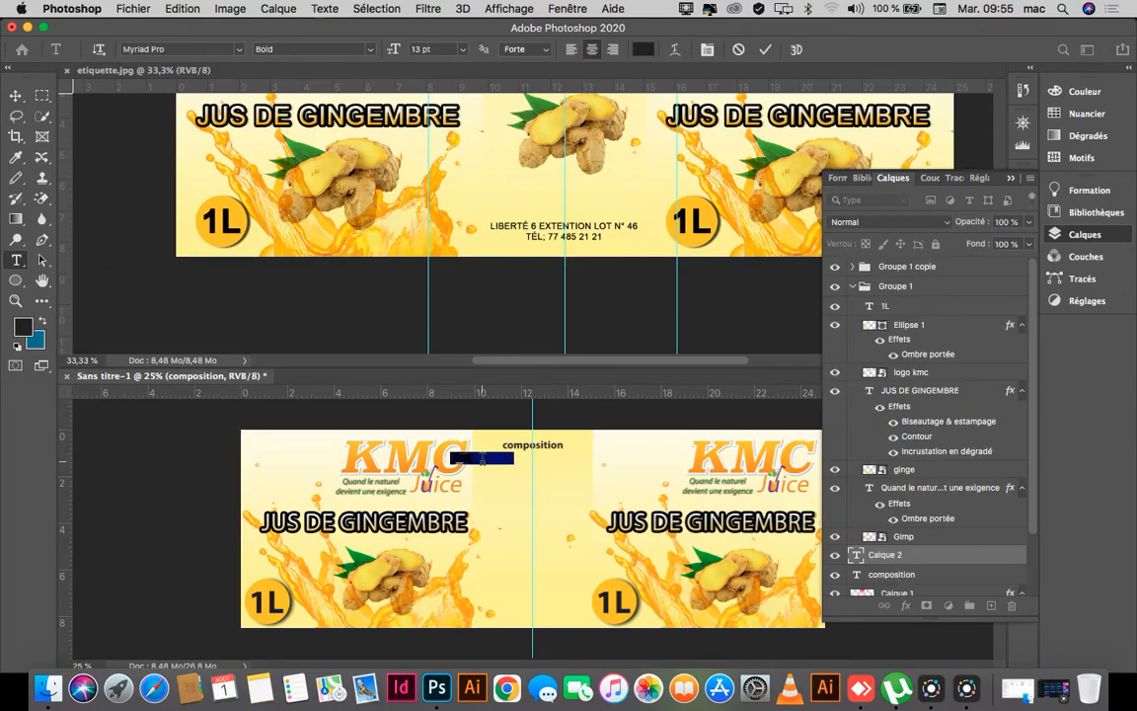
{"action": "key", "text": "BackSpace"}
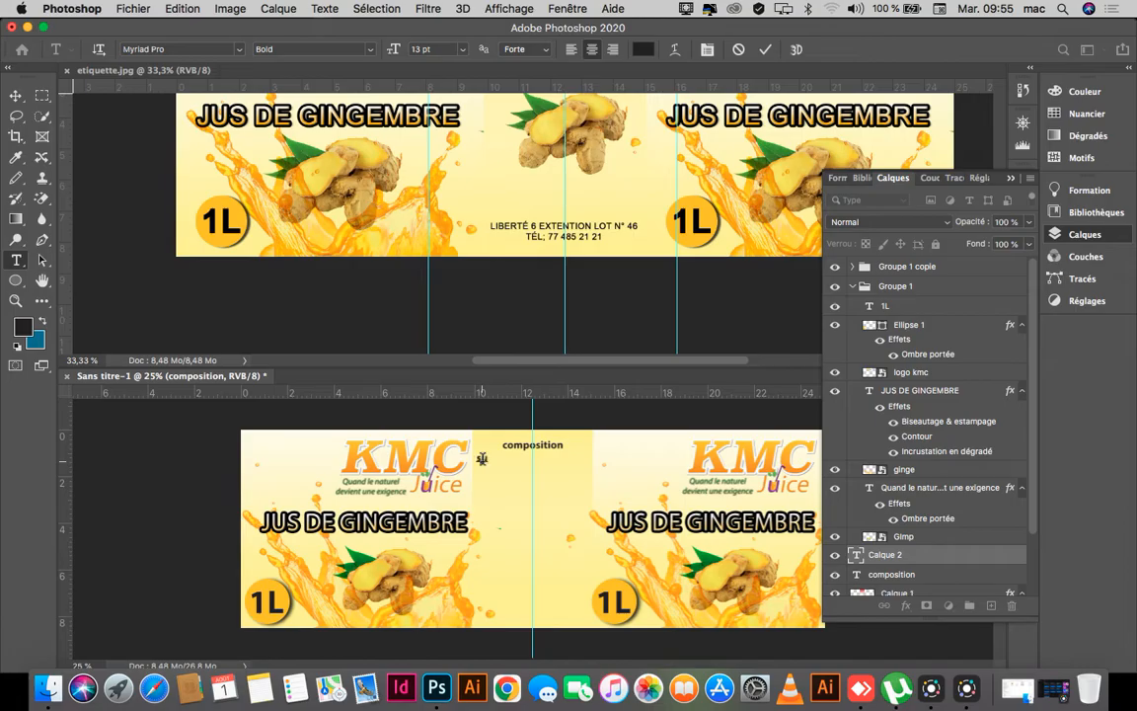
{"action": "type", "text": "sucre-"}
{"action": "type", "text": "citro"}
{"action": "type", "text": "n"}
{"action": "type", "text": "-"}
{"action": "type", "text": "ginge"}
{"action": "type", "text": "mbre"}
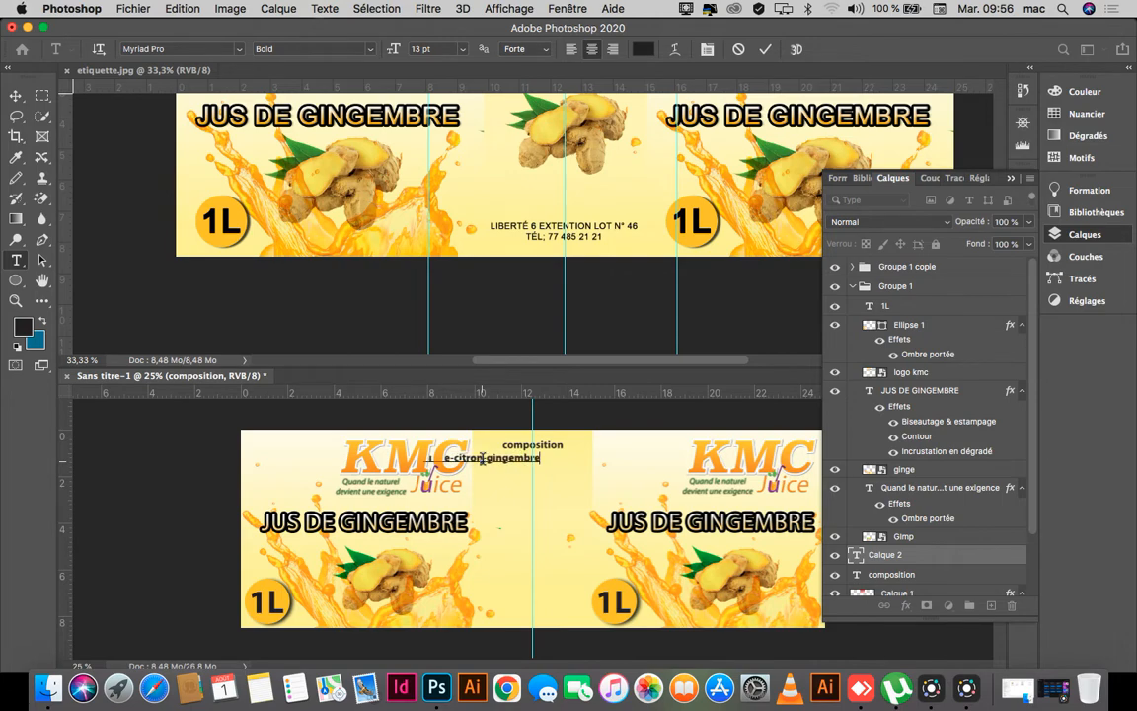
Change the font style of the sucre-citron-gingembre text to Regular.
{"action": "key", "text": "super+a"}
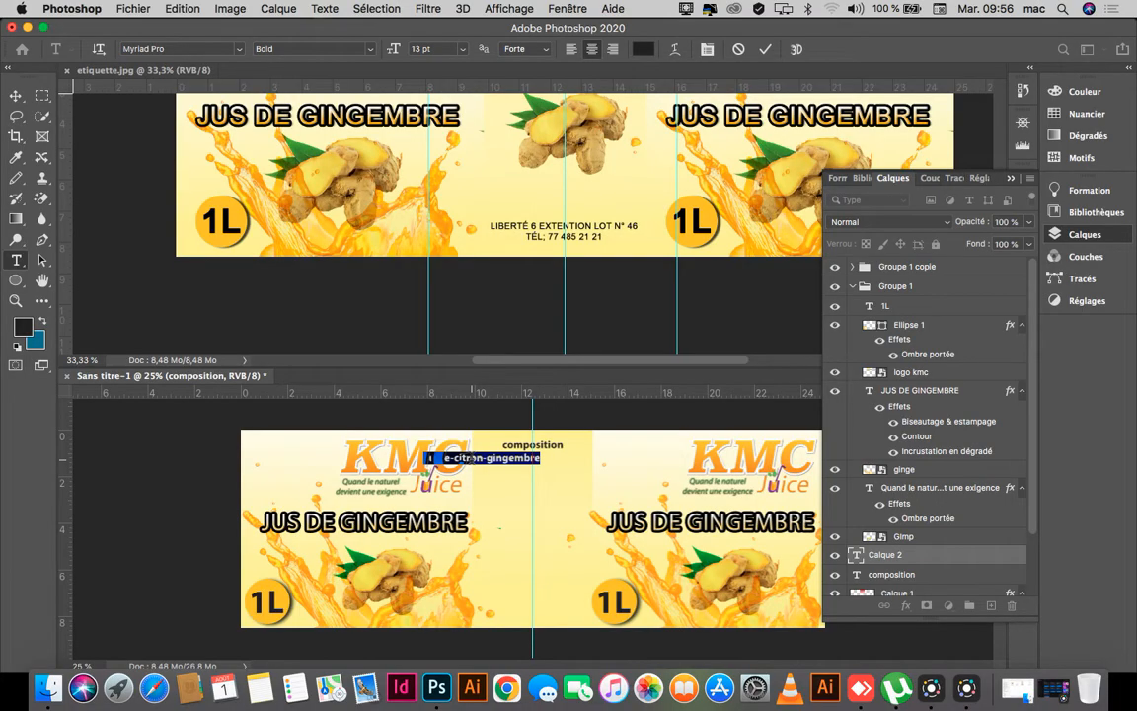
{"action": "left_click", "coordinate": [370, 54]}
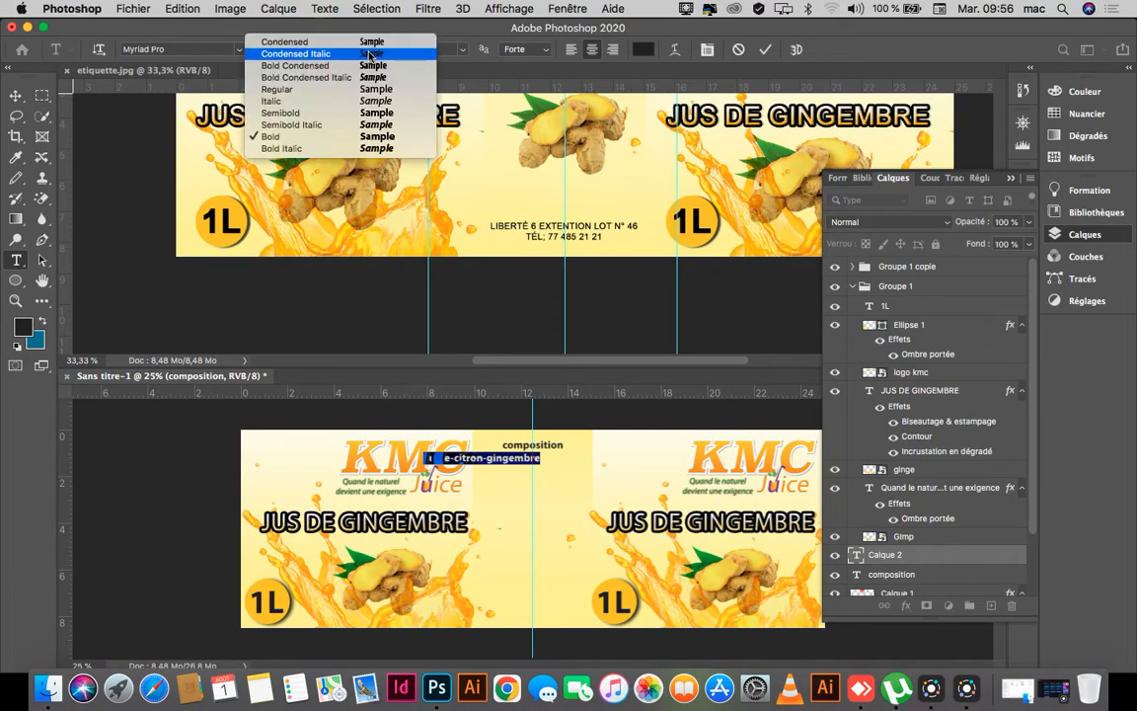
{"action": "left_click", "coordinate": [296, 89]}
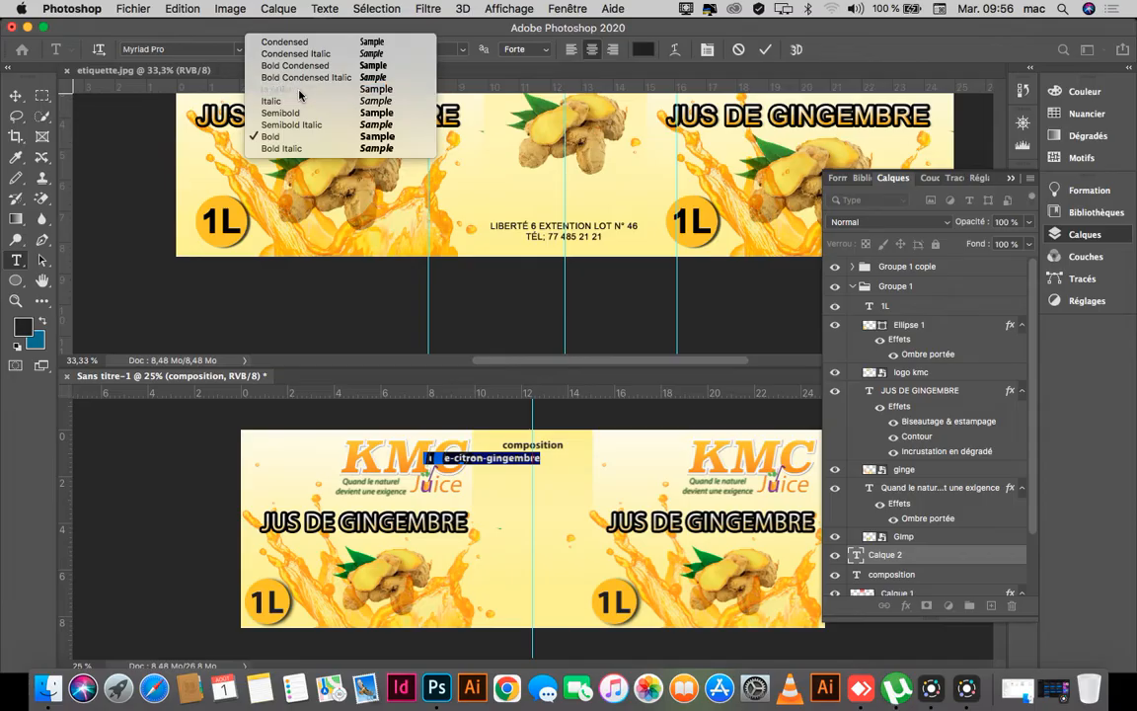
Move the sucre-citron-gingembre text into the yellow panel, centred on the vertical guide below the composition heading.
{"action": "left_click", "coordinate": [16, 96]}
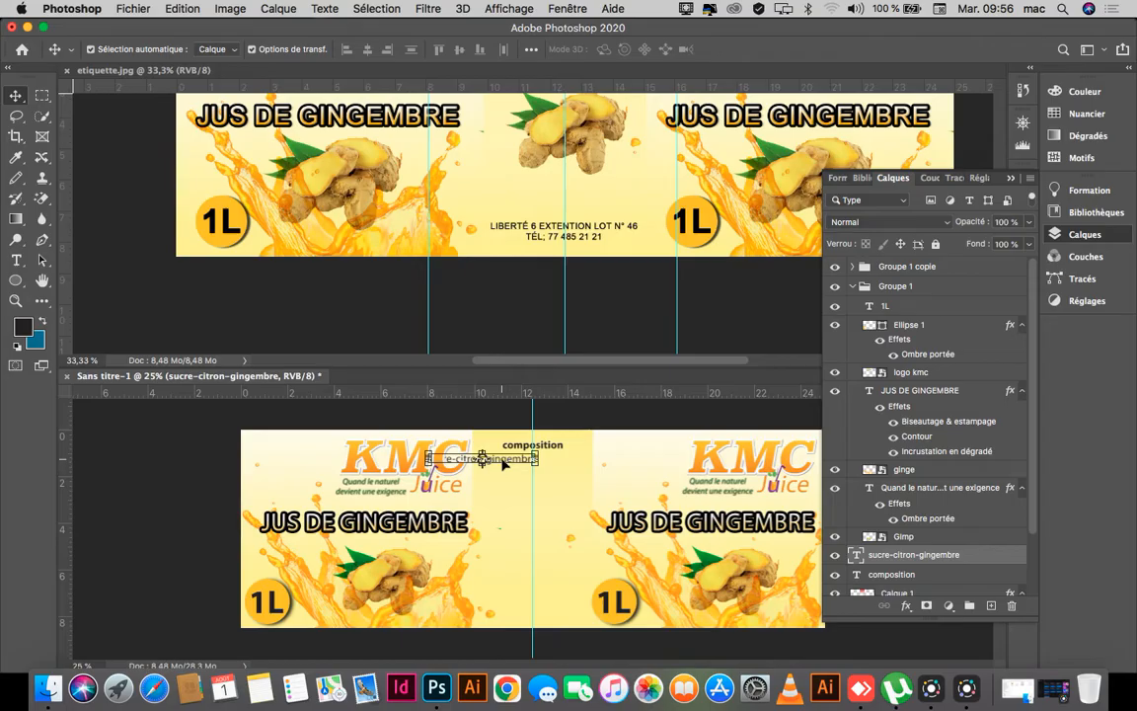
{"action": "left_click_drag", "start_coordinate": [503, 464], "coordinate": [551, 464]}
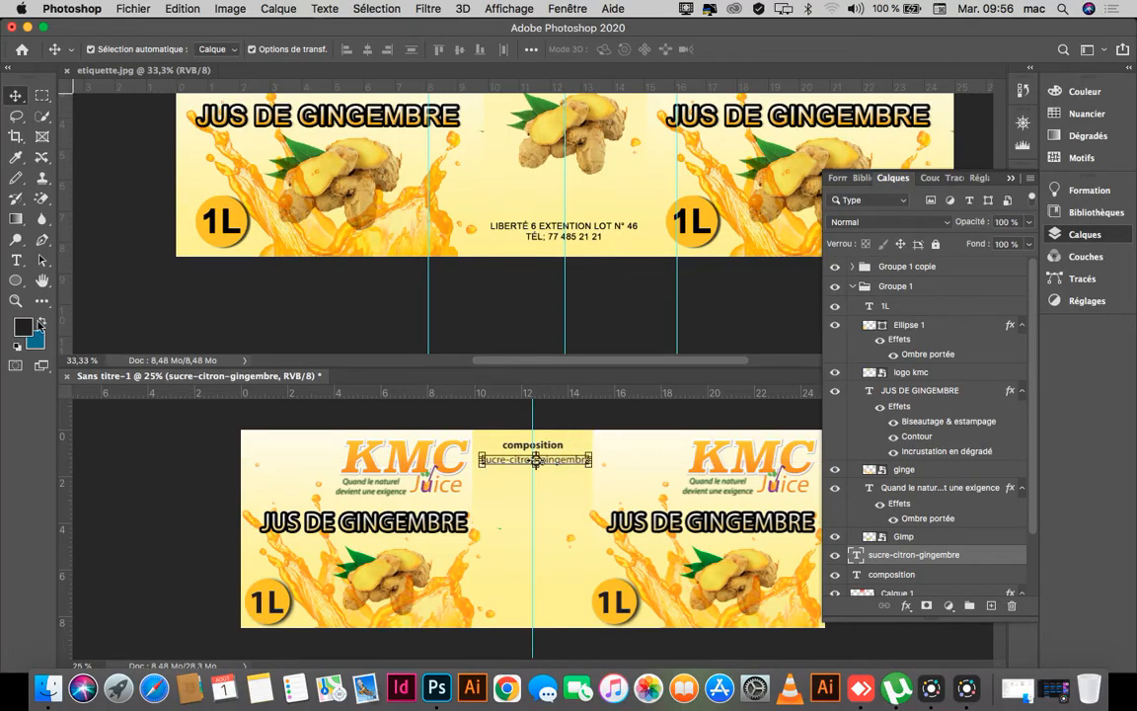
{"action": "left_click", "coordinate": [16, 300]}
{"action": "left_click", "coordinate": [596, 510]}
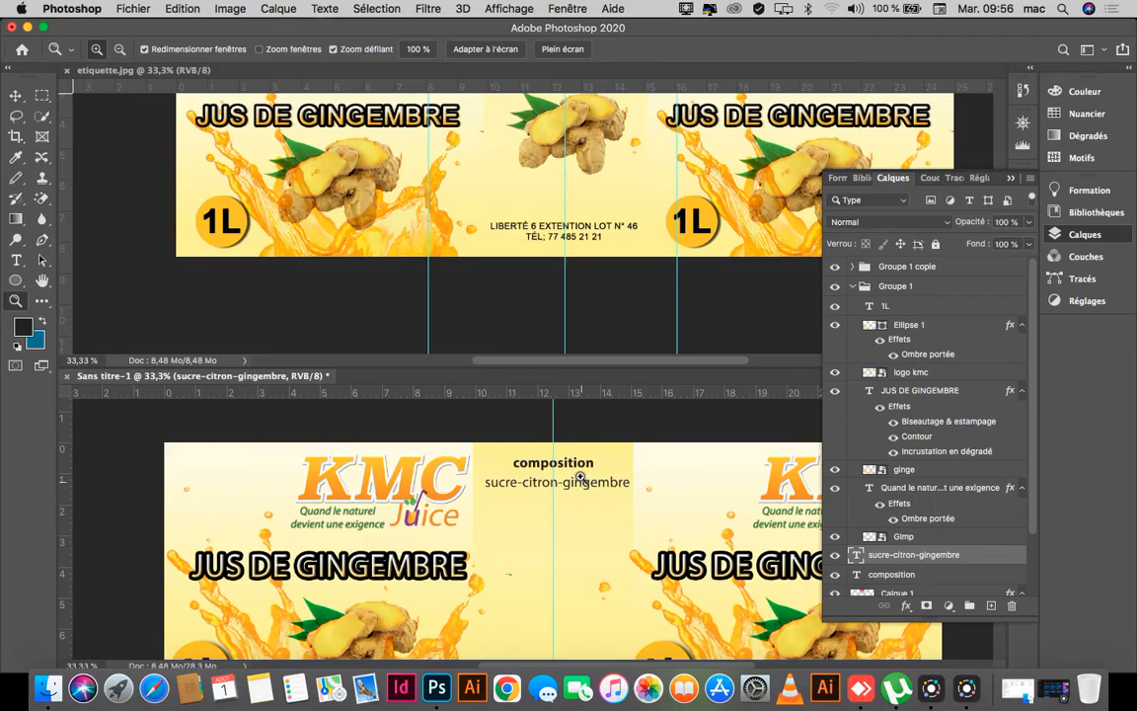
{"action": "left_click", "coordinate": [523, 426]}
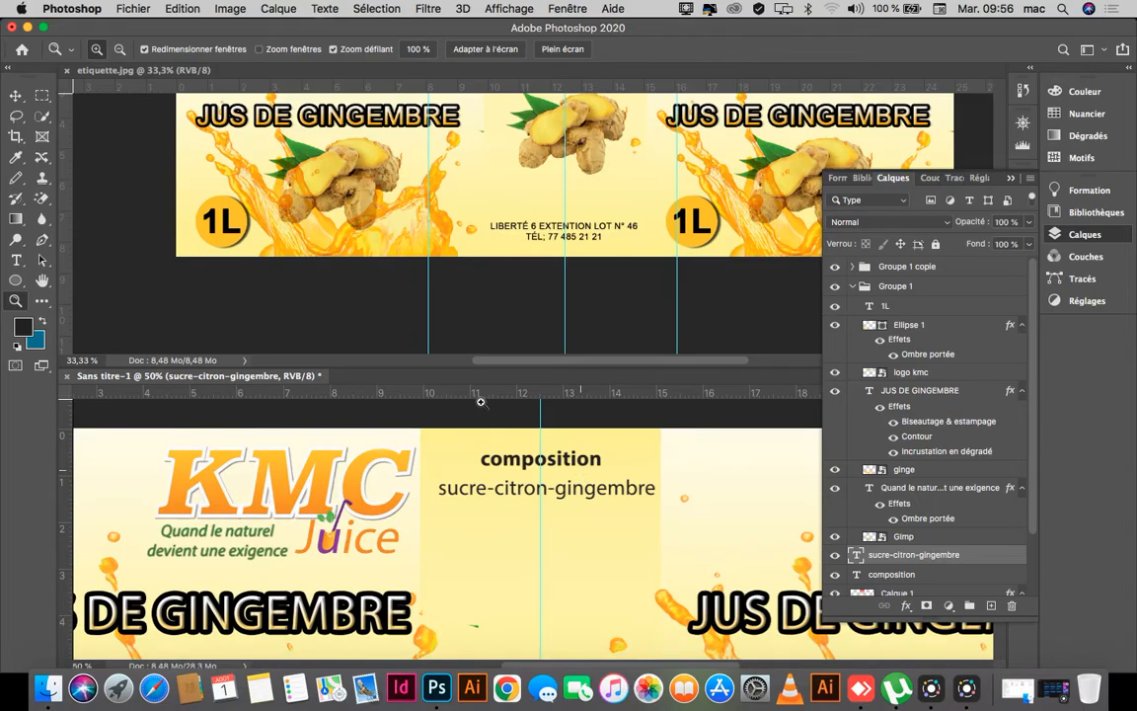
{"action": "left_click", "coordinate": [16, 96]}
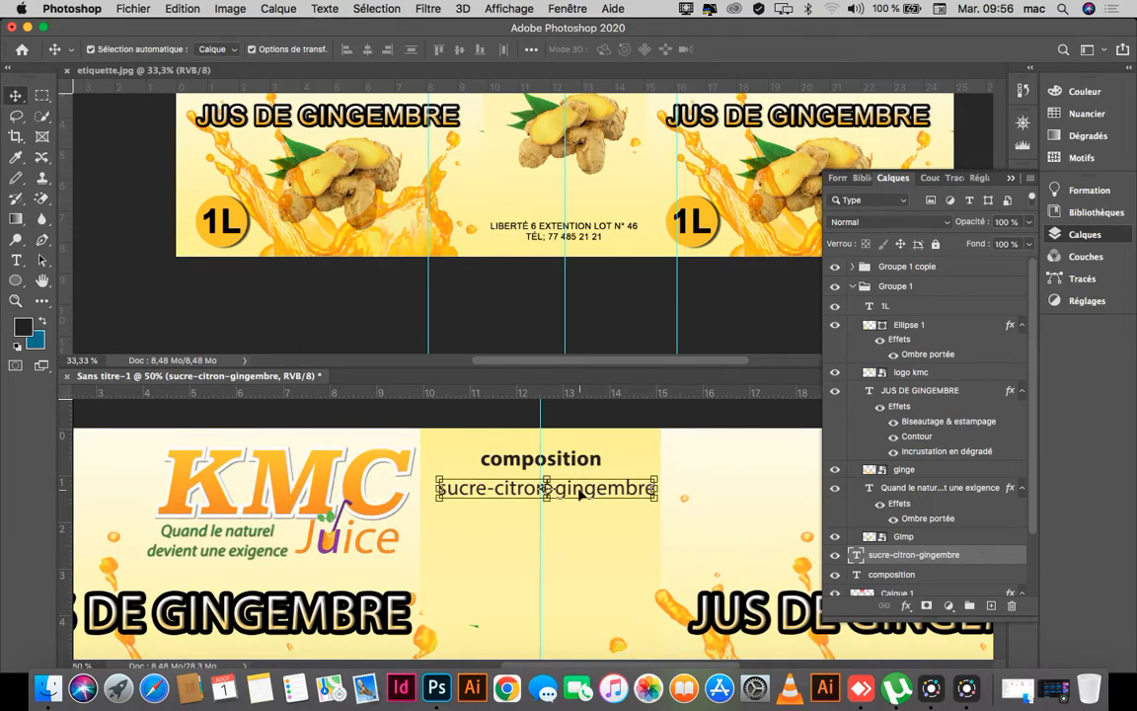
{"action": "left_click", "coordinate": [581, 494]}
{"action": "left_click_drag", "start_coordinate": [576, 494], "coordinate": [574, 494]}
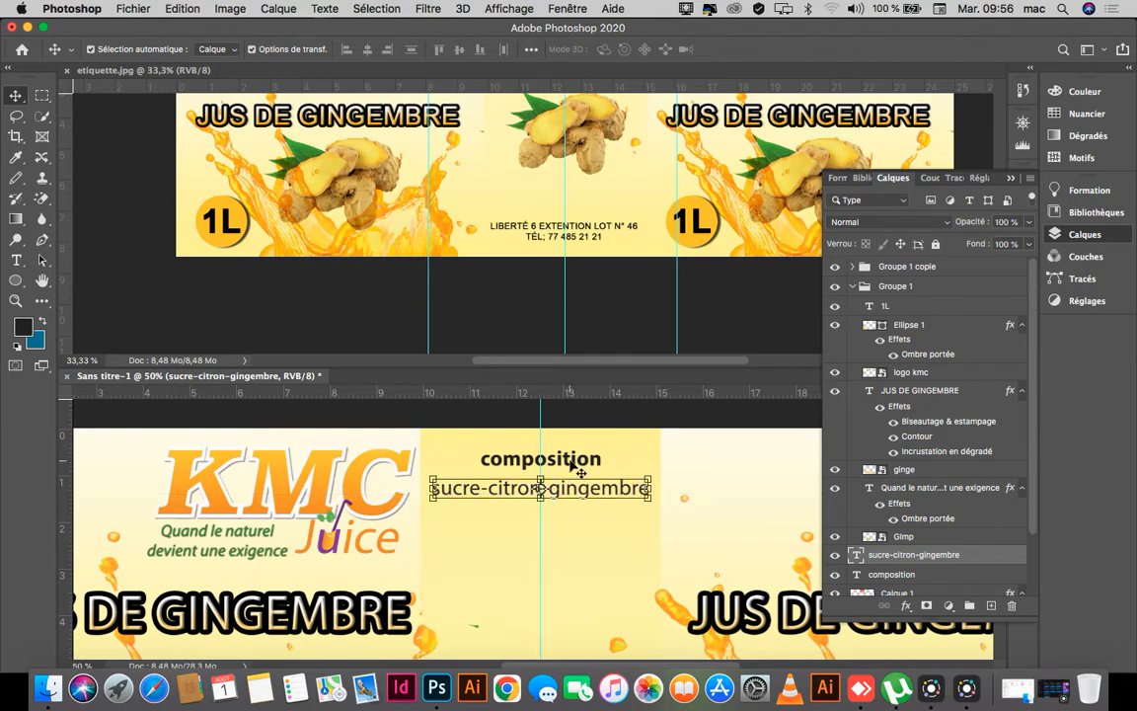
Apply All Caps to the composition heading to match the reference label.
{"action": "left_click", "coordinate": [581, 464]}
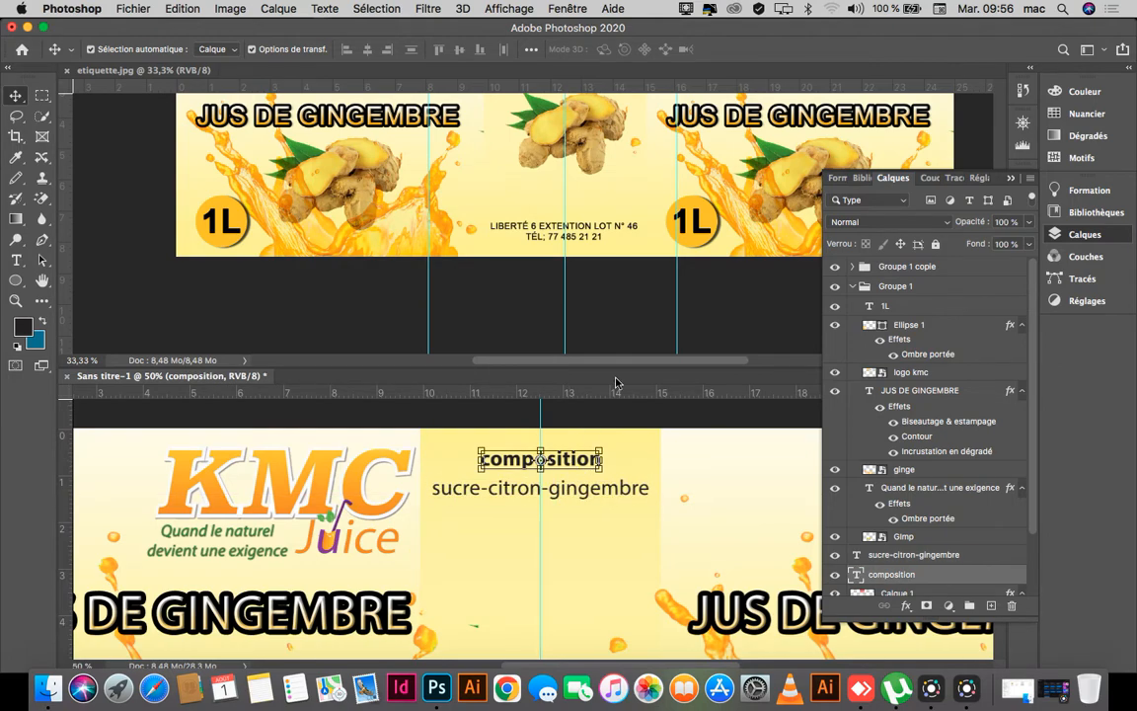
{"action": "scroll", "coordinate": [614, 268], "scroll_direction": "up", "scroll_amount": 5}
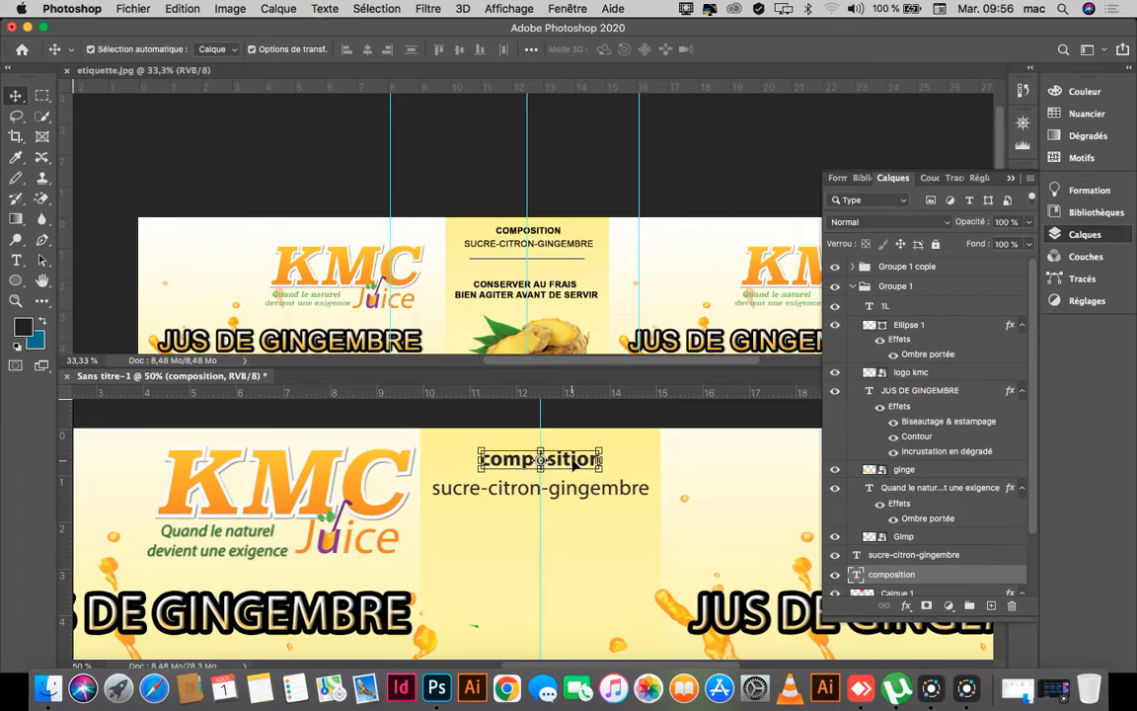
{"action": "double_click", "coordinate": [575, 462]}
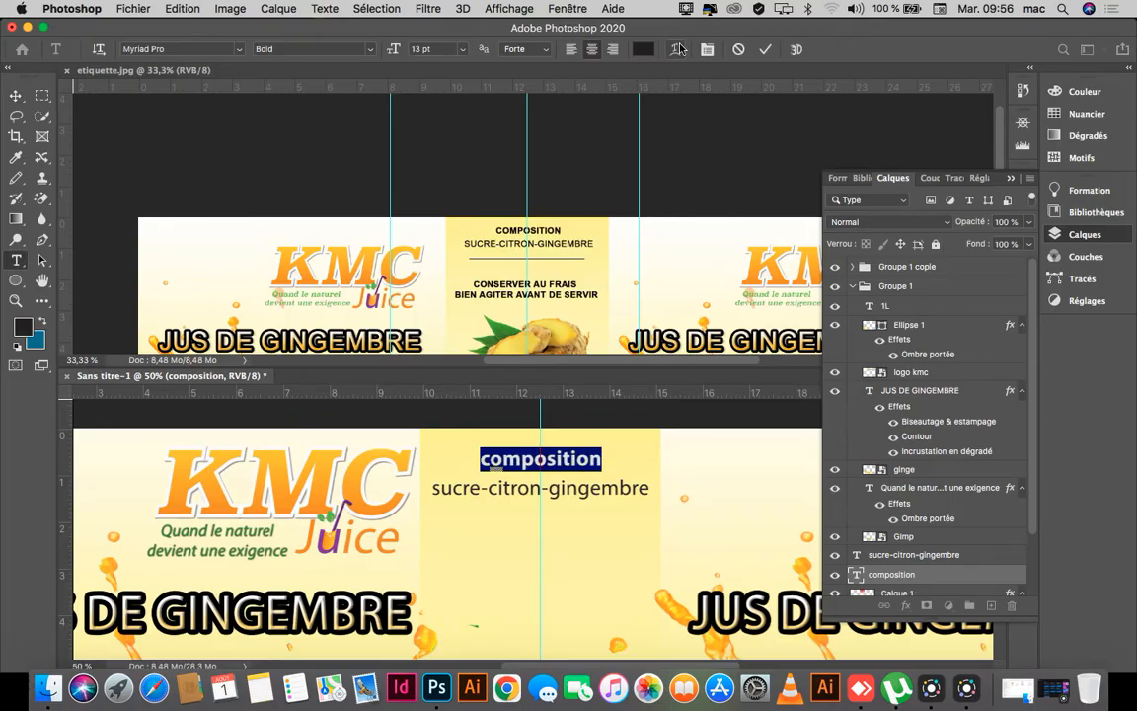
{"action": "left_click", "coordinate": [707, 50]}
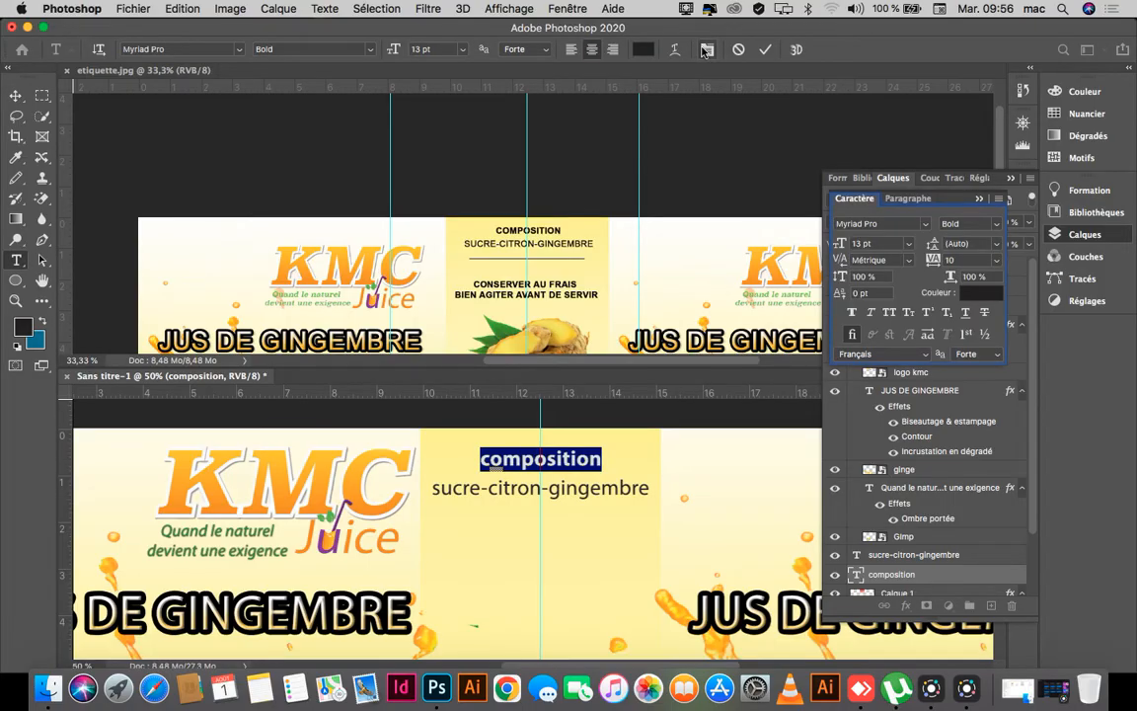
{"action": "left_click", "coordinate": [889, 312]}
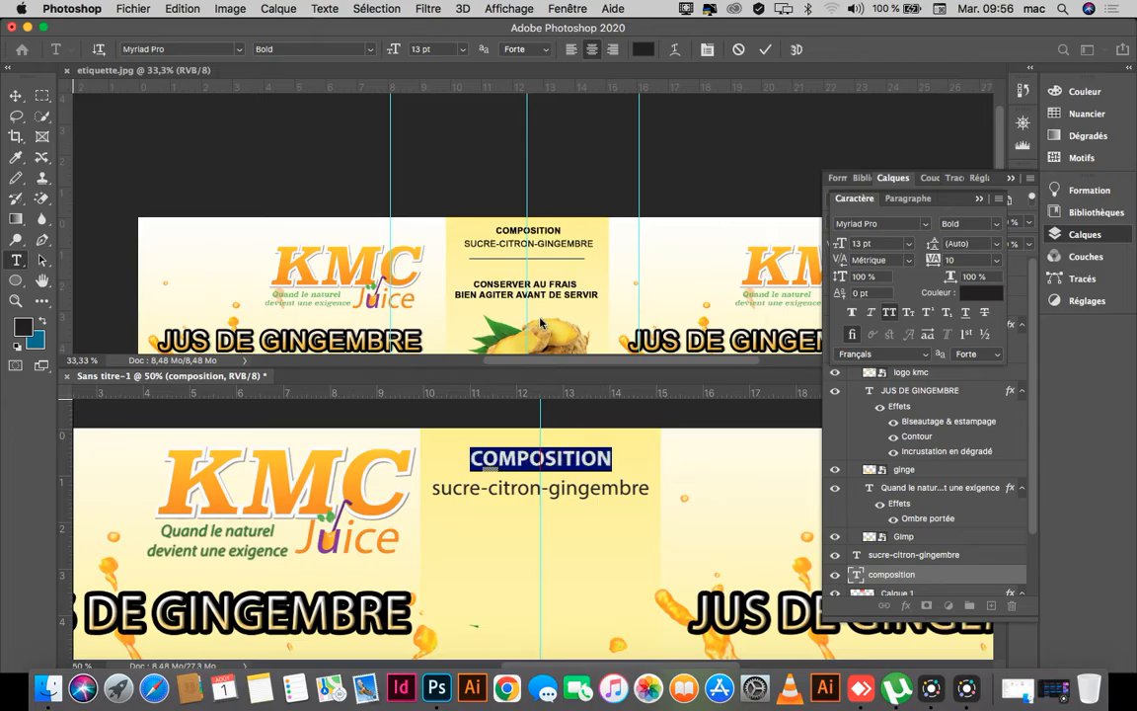
{"action": "left_click", "coordinate": [19, 97]}
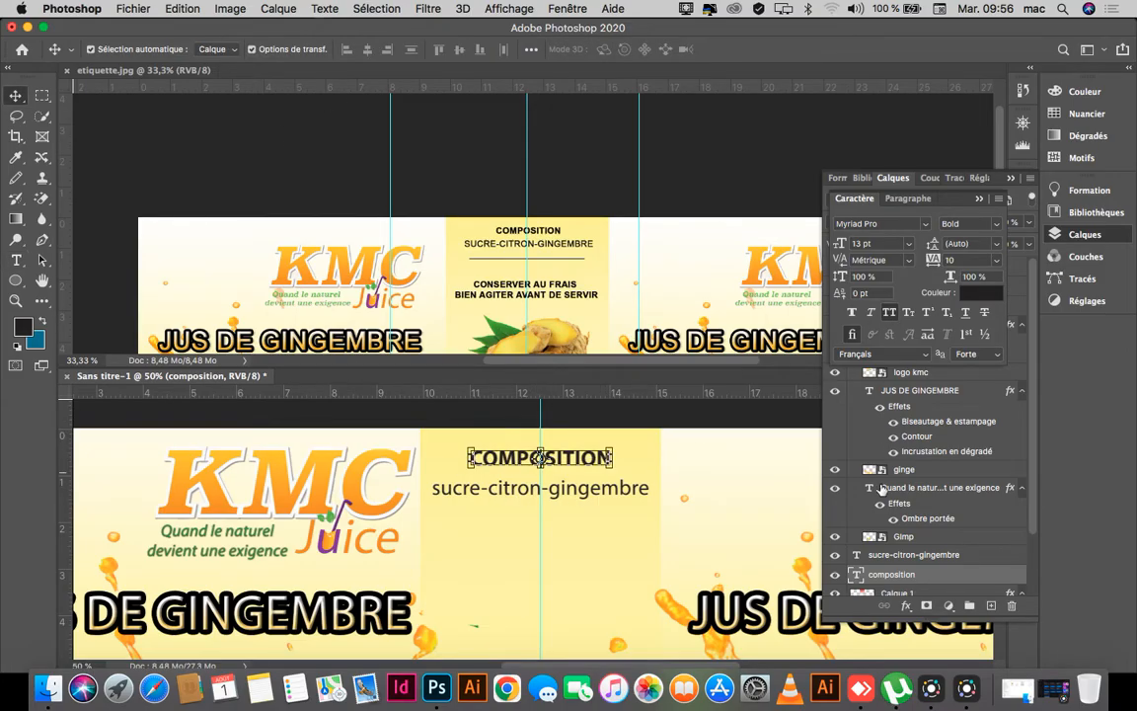
Apply All Caps to the sucre-citron-gingembre text and set its size to 11 pt.
{"action": "left_click", "coordinate": [855, 556]}
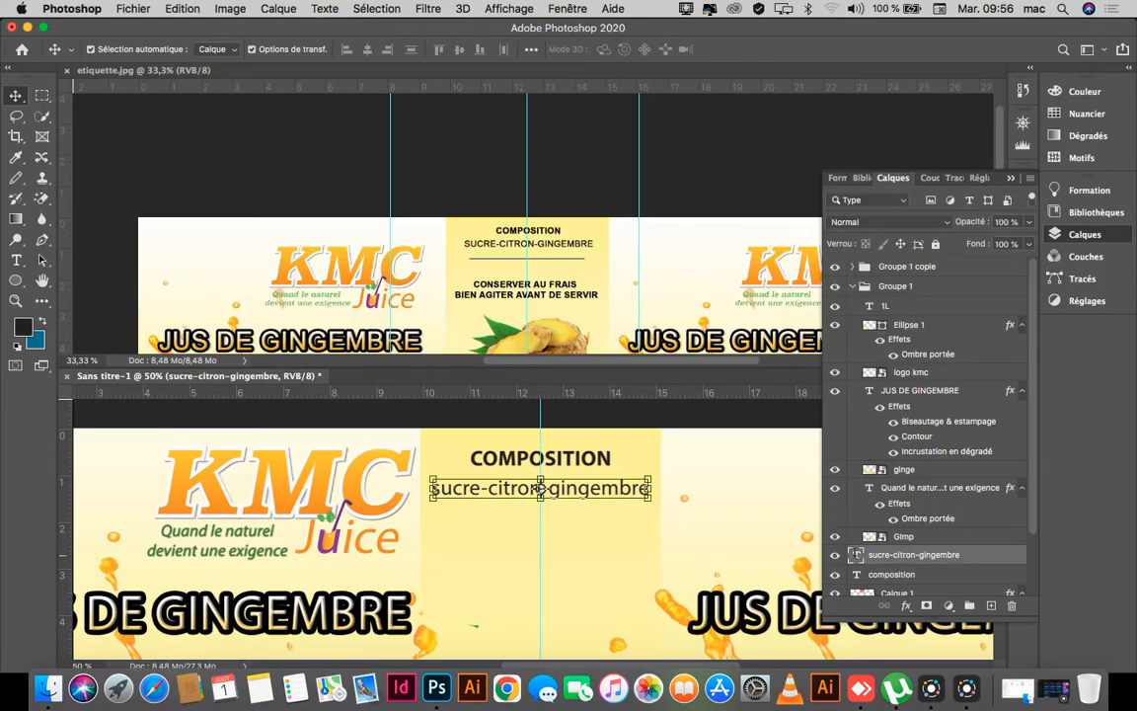
{"action": "double_click", "coordinate": [855, 555]}
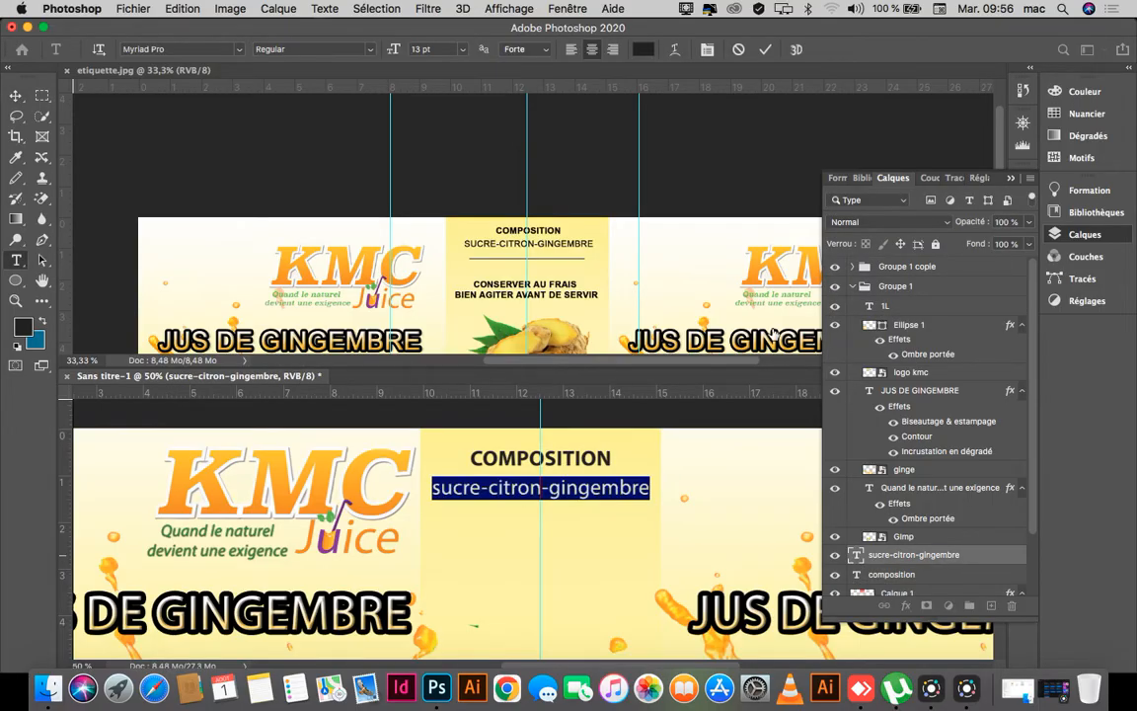
{"action": "left_click", "coordinate": [708, 54]}
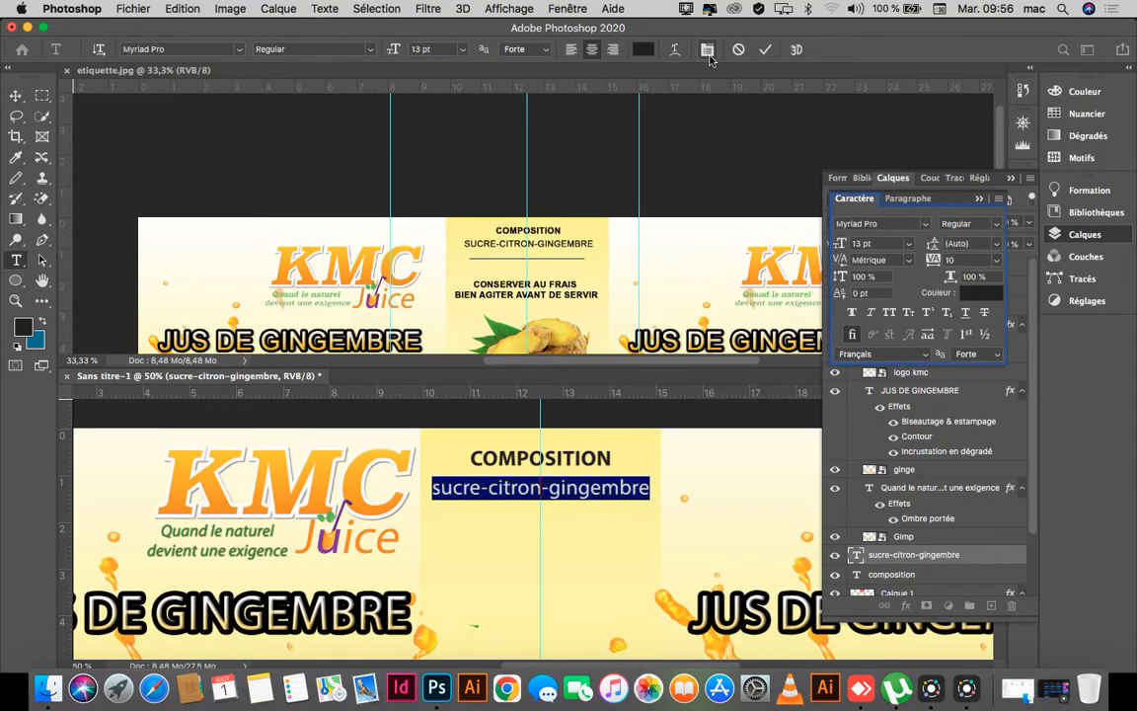
{"action": "left_click", "coordinate": [890, 313]}
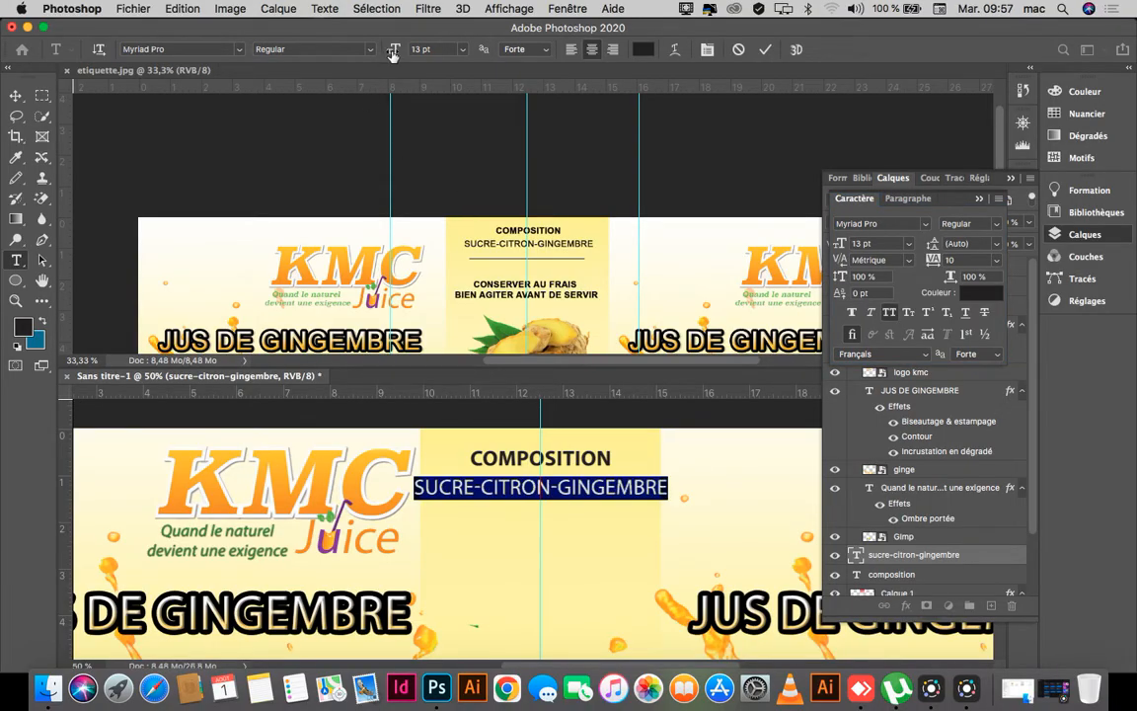
{"action": "left_click_drag", "start_coordinate": [393, 54], "coordinate": [385, 55]}
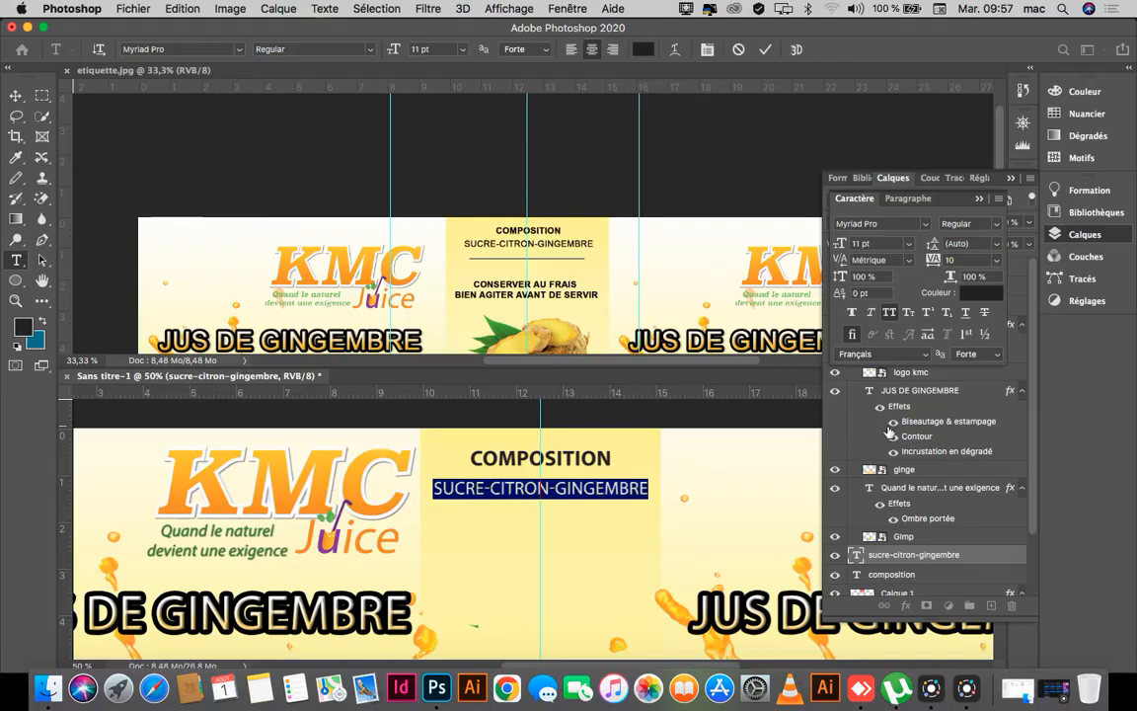
Set the composition heading's font size to 11 pt.
{"action": "left_click", "coordinate": [856, 576]}
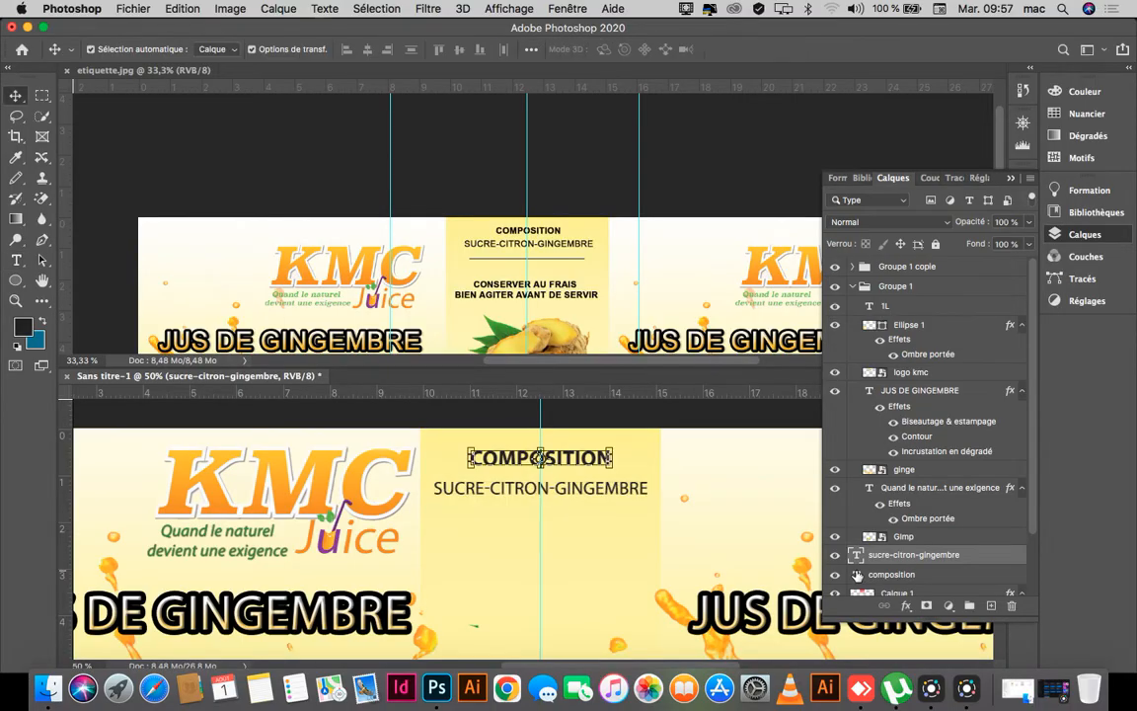
{"action": "double_click", "coordinate": [857, 575]}
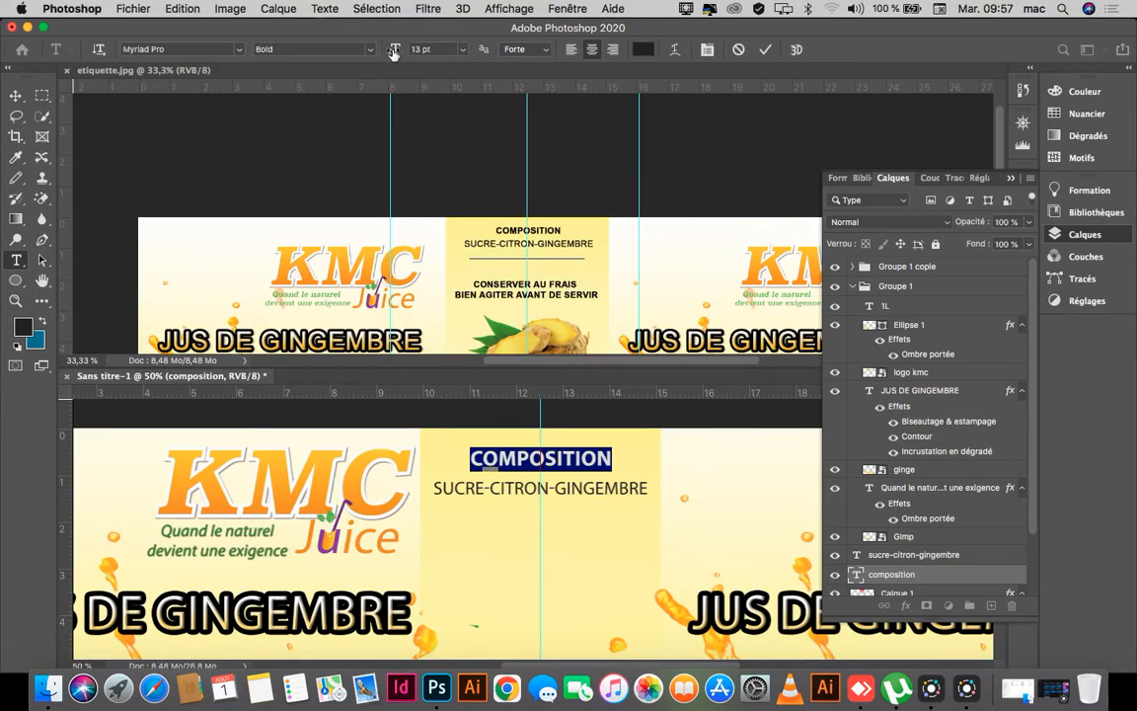
{"action": "left_click_drag", "start_coordinate": [393, 52], "coordinate": [389, 53]}
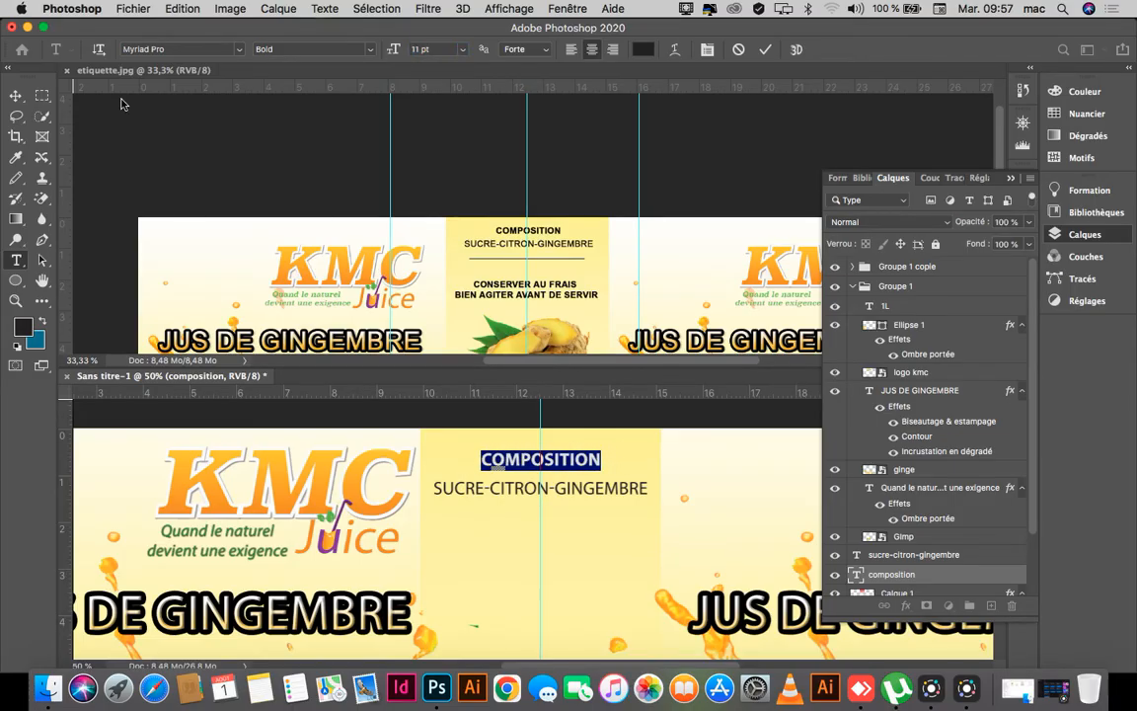
{"action": "left_click", "coordinate": [16, 96]}
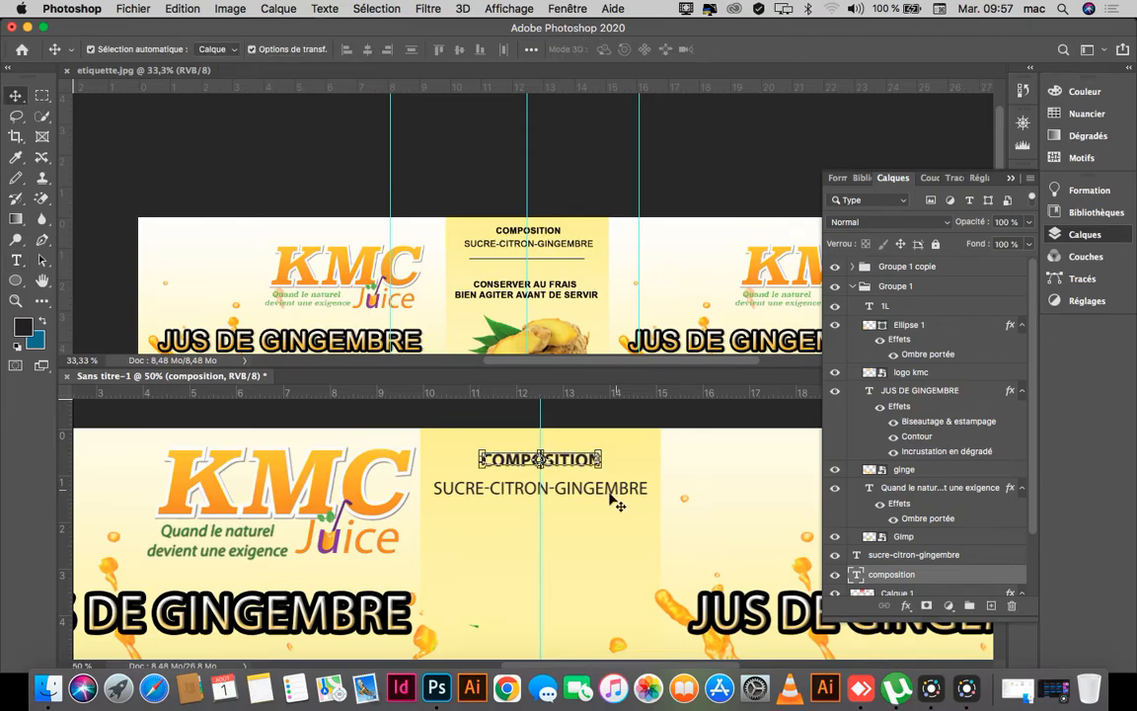
Draw a horizontal 1 px thick line about 471 px long below the sucre-citron-gingembre text with the Line tool.
{"action": "scroll", "coordinate": [647, 536], "scroll_direction": "down", "scroll_amount": 1}
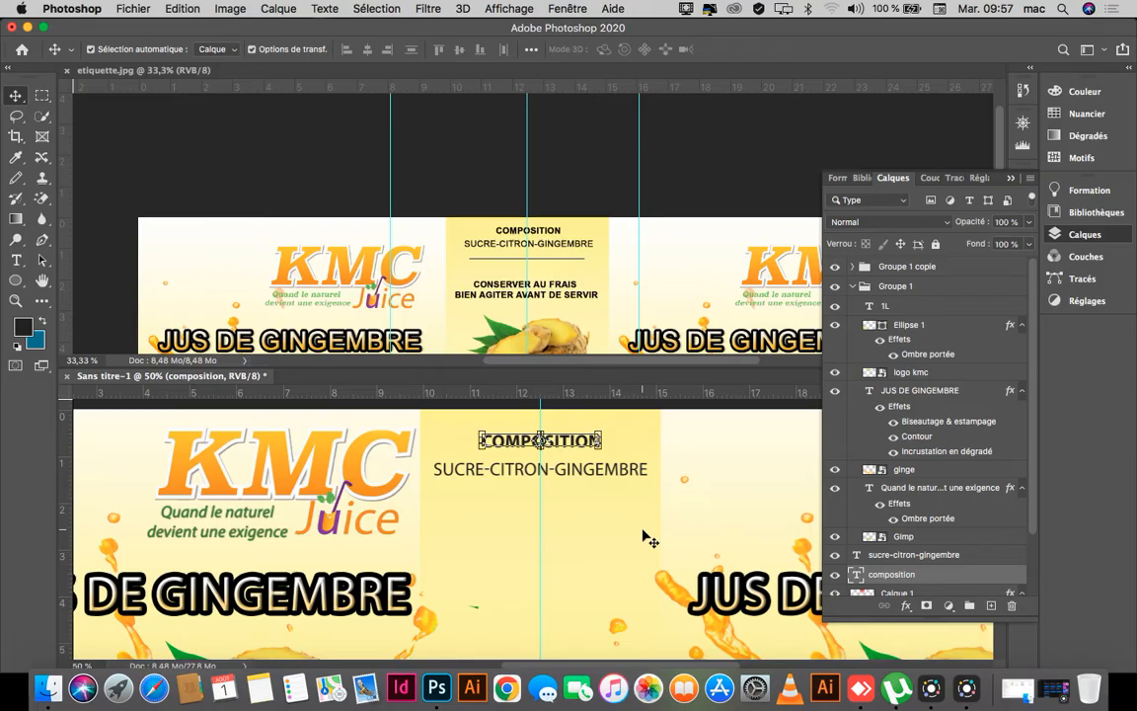
{"action": "left_click", "coordinate": [16, 281]}
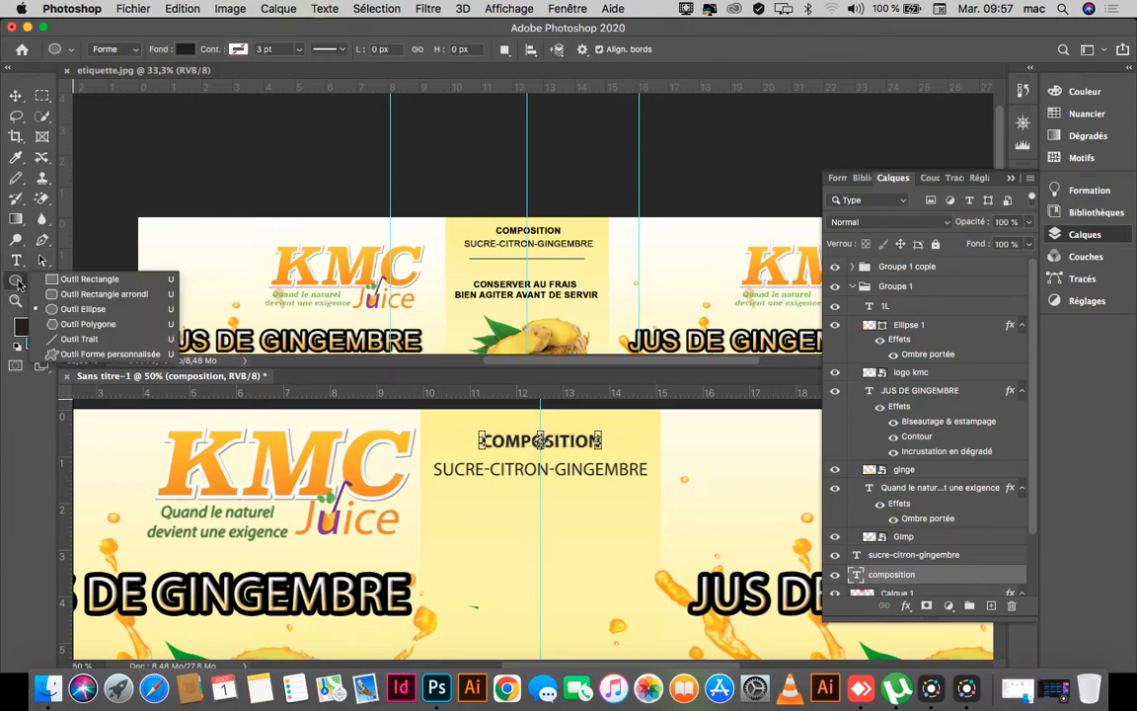
{"action": "left_click", "coordinate": [79, 339]}
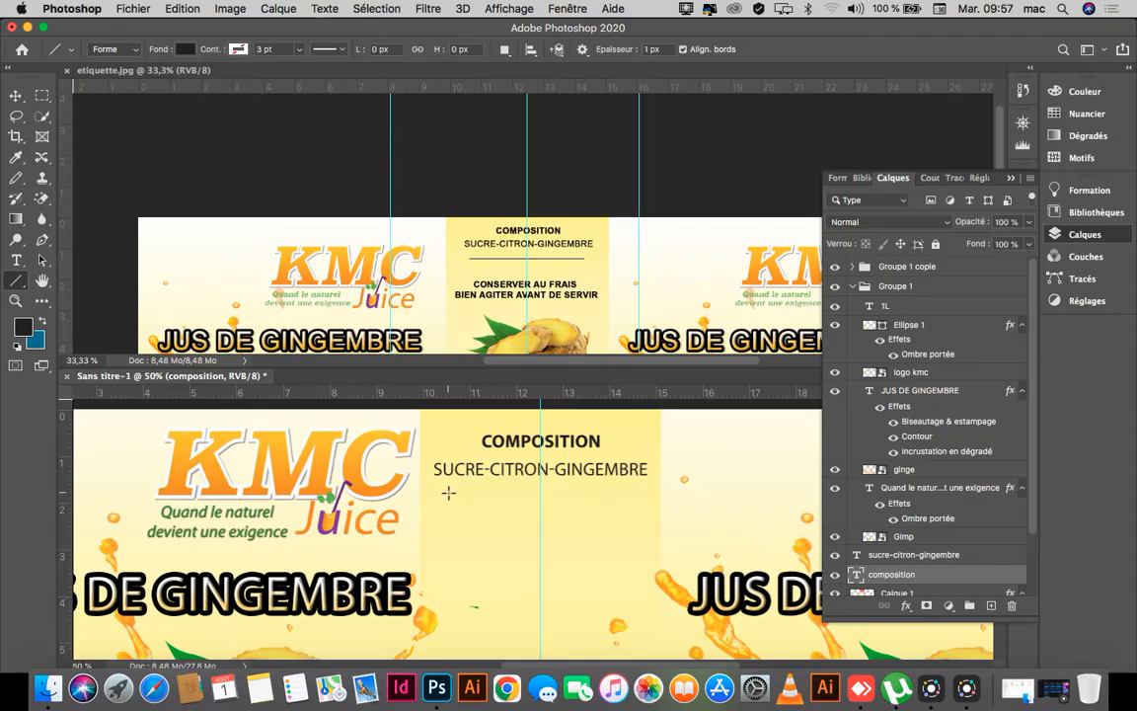
{"action": "left_click_drag", "start_coordinate": [448, 492], "coordinate": [635, 492]}
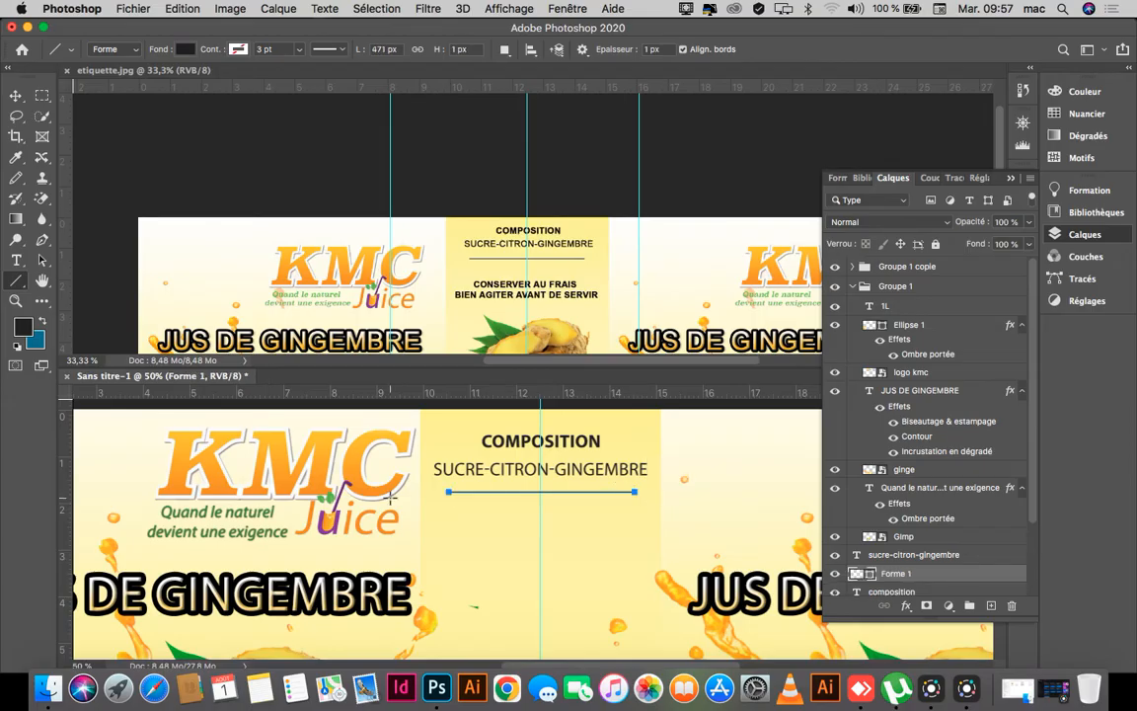
{"action": "left_click", "coordinate": [16, 94]}
{"action": "left_click", "coordinate": [677, 138]}
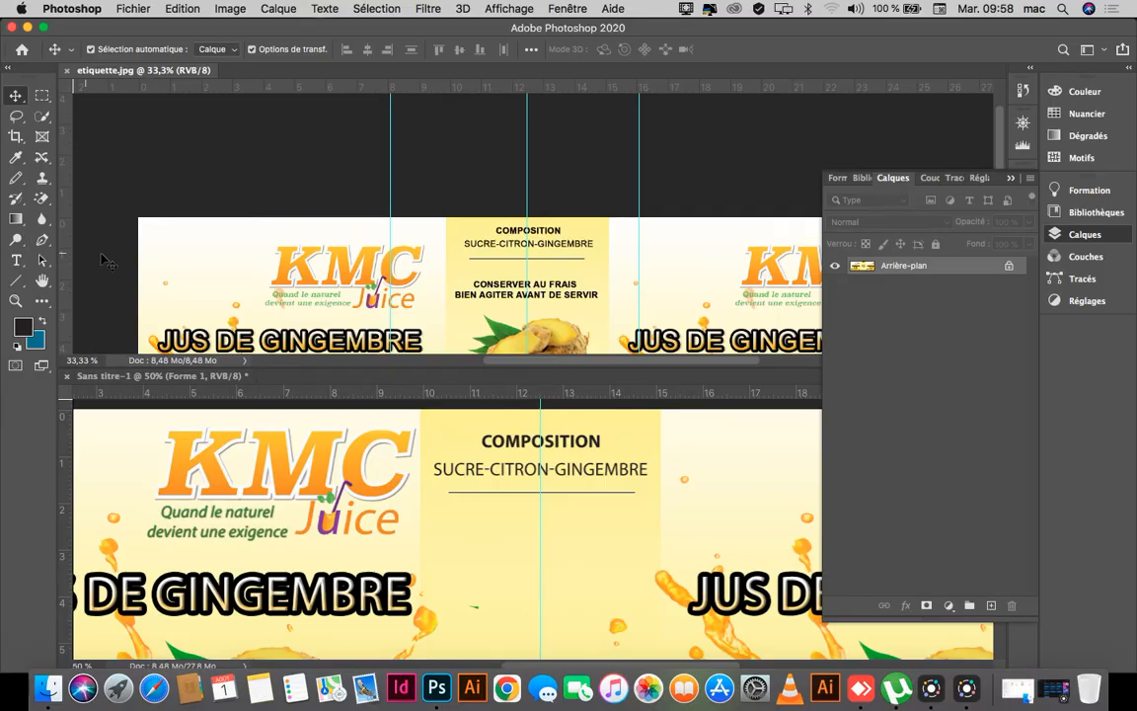
Add the bold two-line text "CONSERVER AU FRAIS" and "BIEN AGITER AVANT DE SERVIR" below the divider line.
{"action": "left_click", "coordinate": [16, 262]}
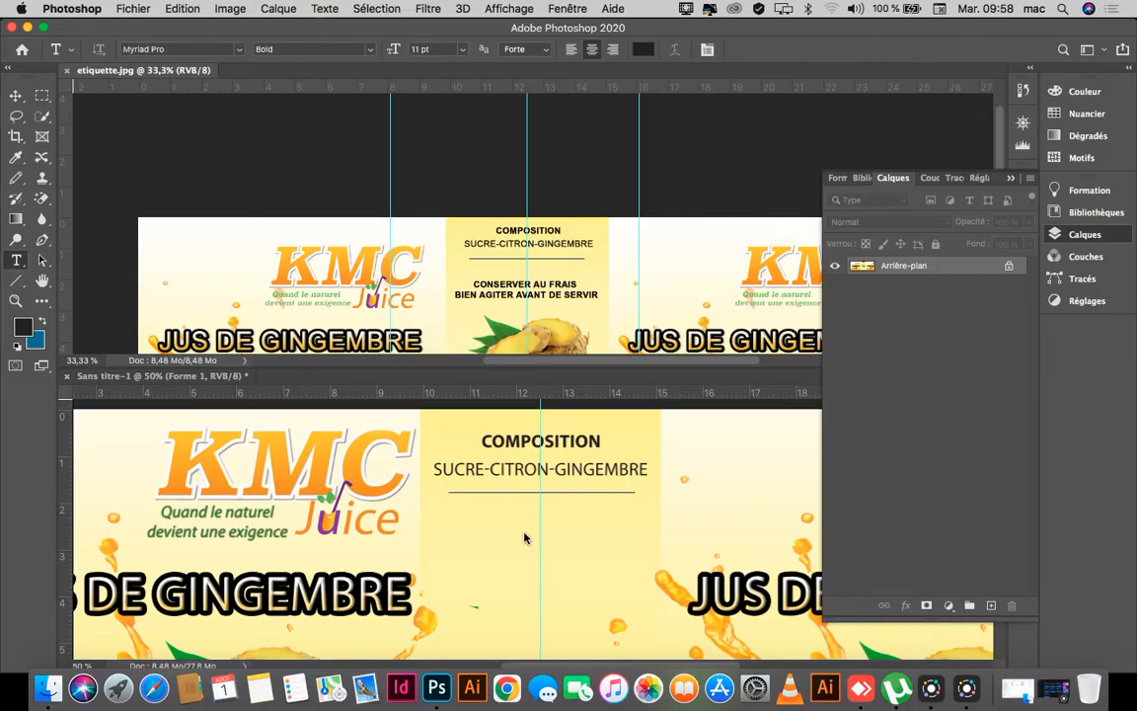
{"action": "left_click", "coordinate": [462, 537]}
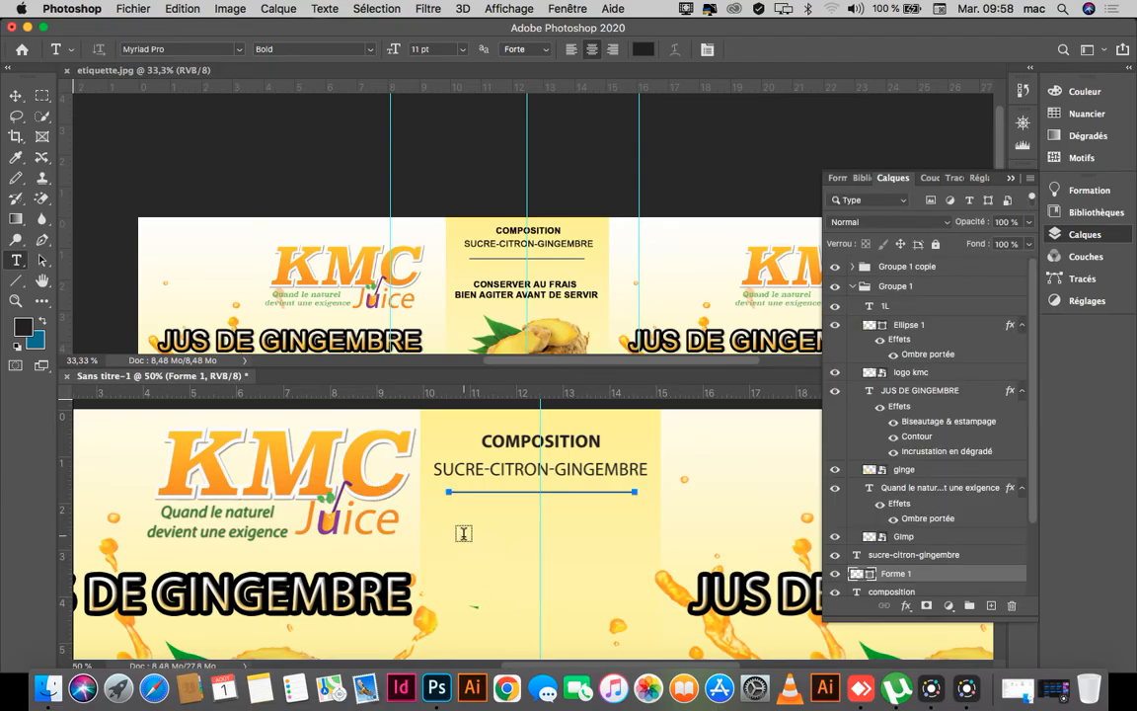
{"action": "left_click", "coordinate": [462, 533]}
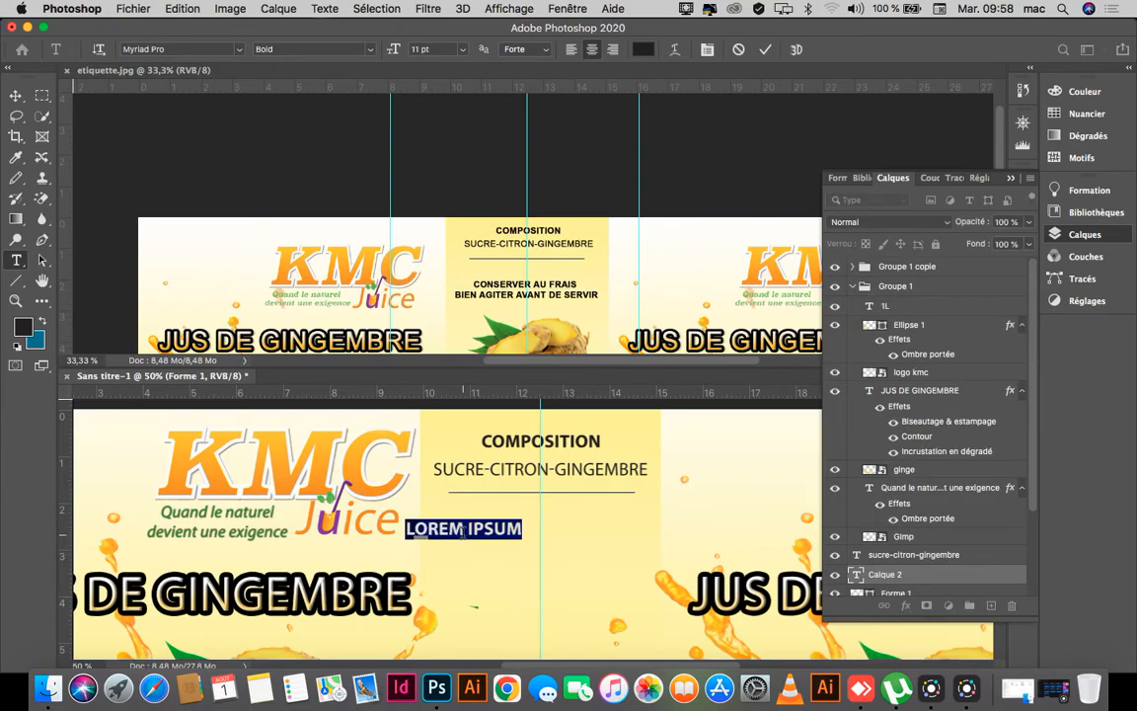
{"action": "type", "text": "CON"}
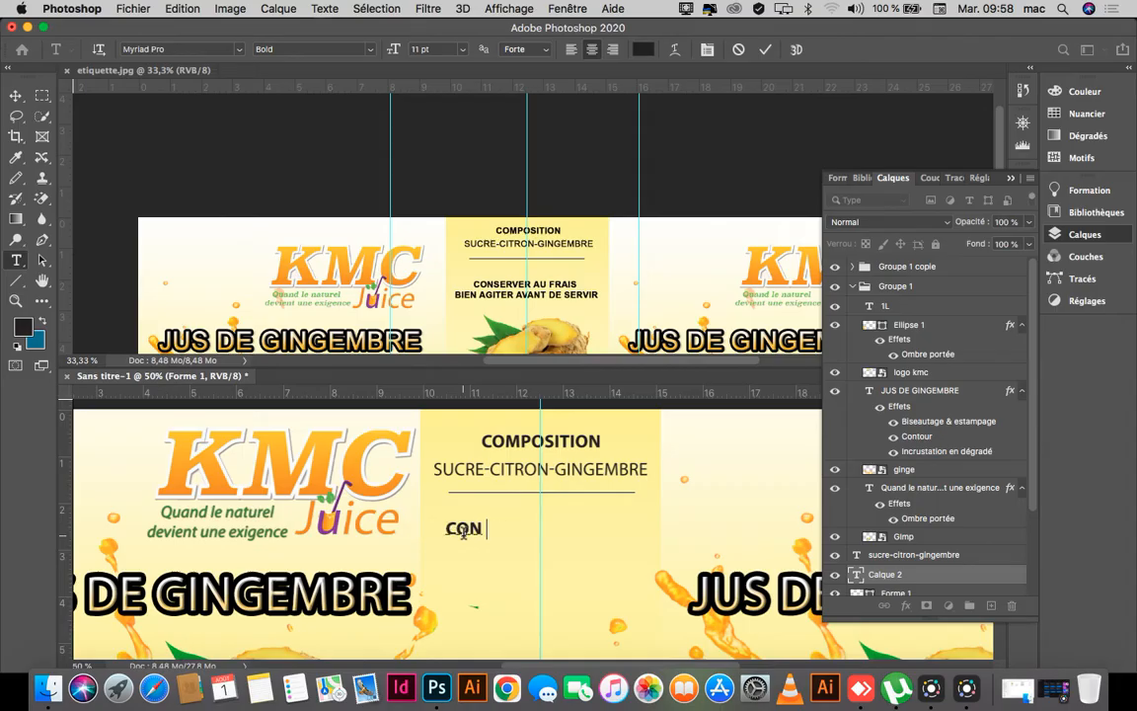
{"action": "type", "text": "SERVER"}
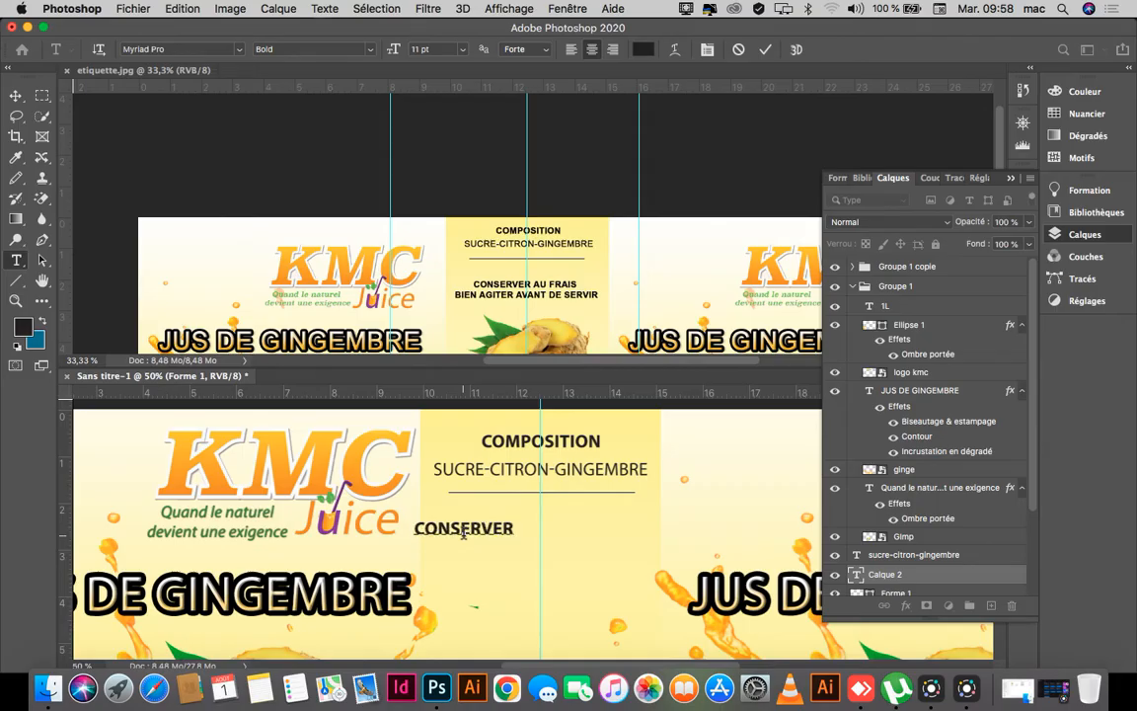
{"action": "type", "text": " AU"}
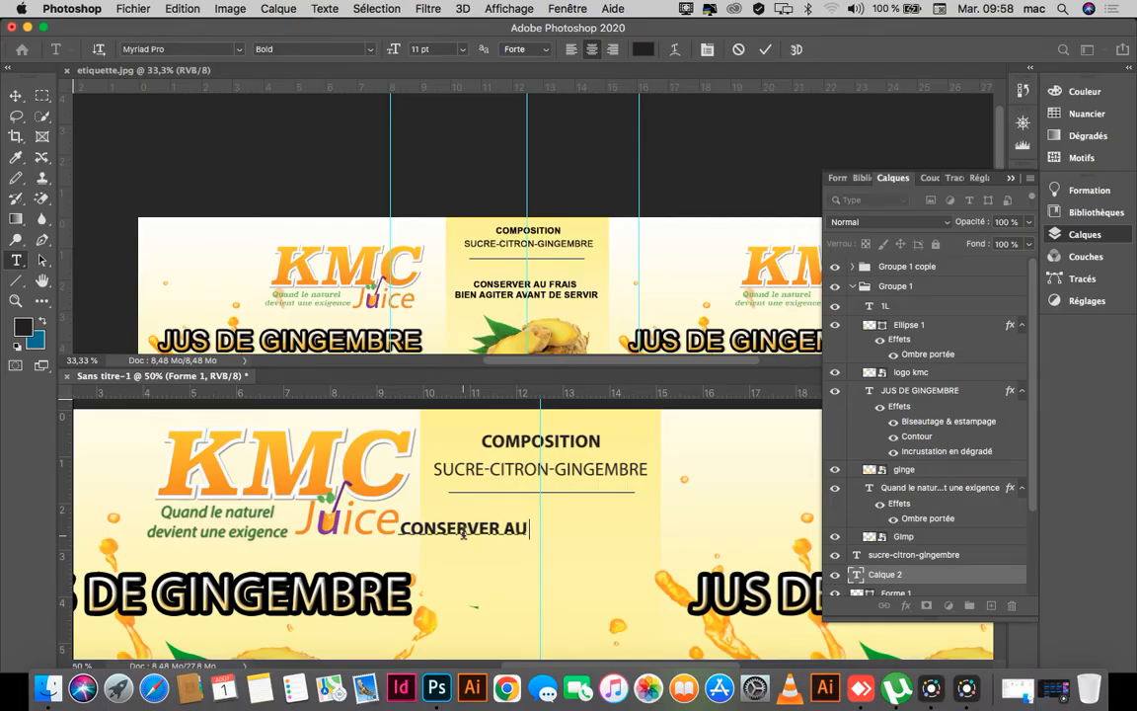
{"action": "type", "text": " FRAIS "}
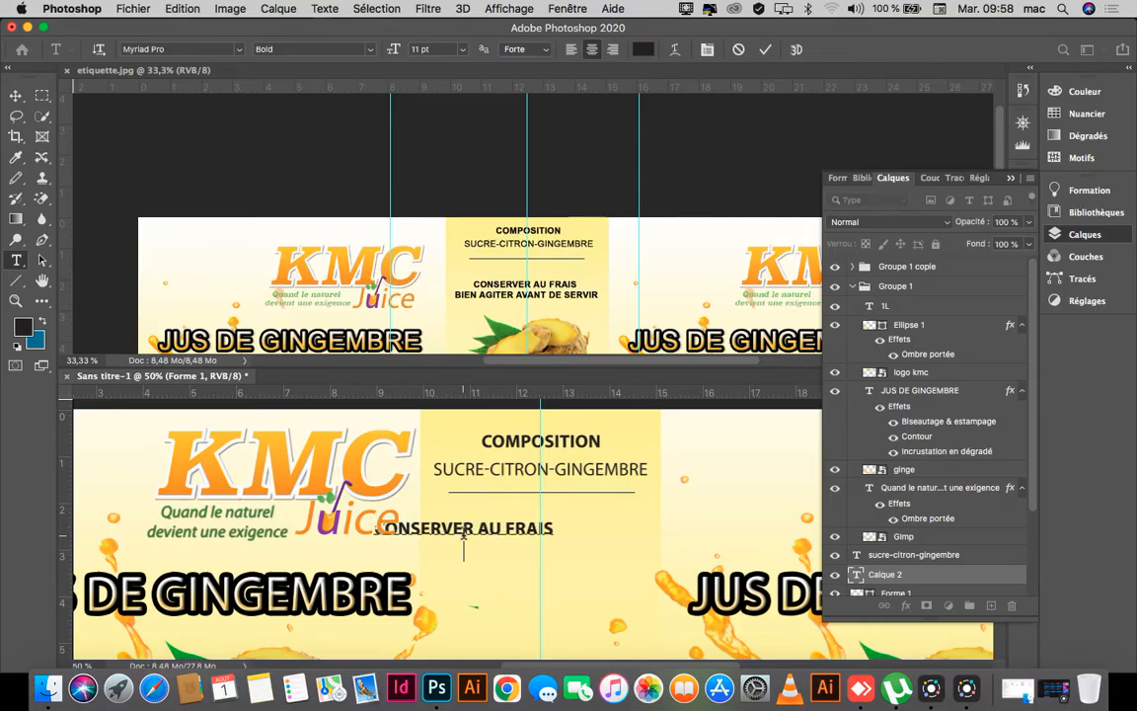
{"action": "type", "text": "BIEN AGIT"}
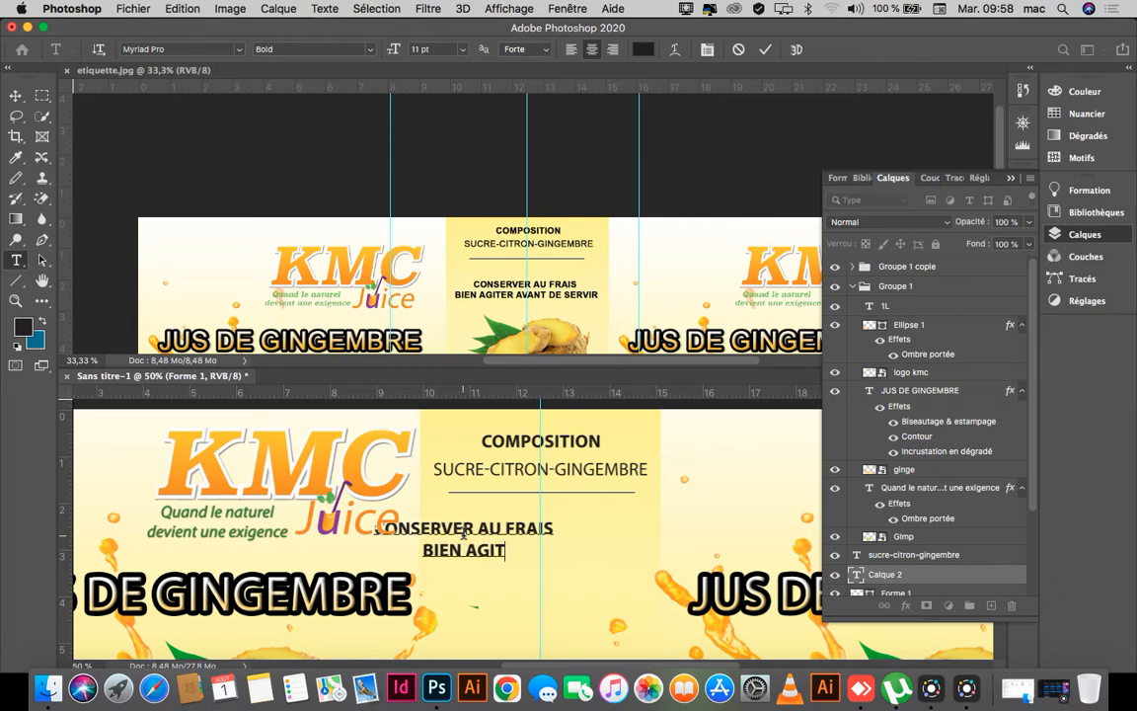
{"action": "type", "text": "ER AVA"}
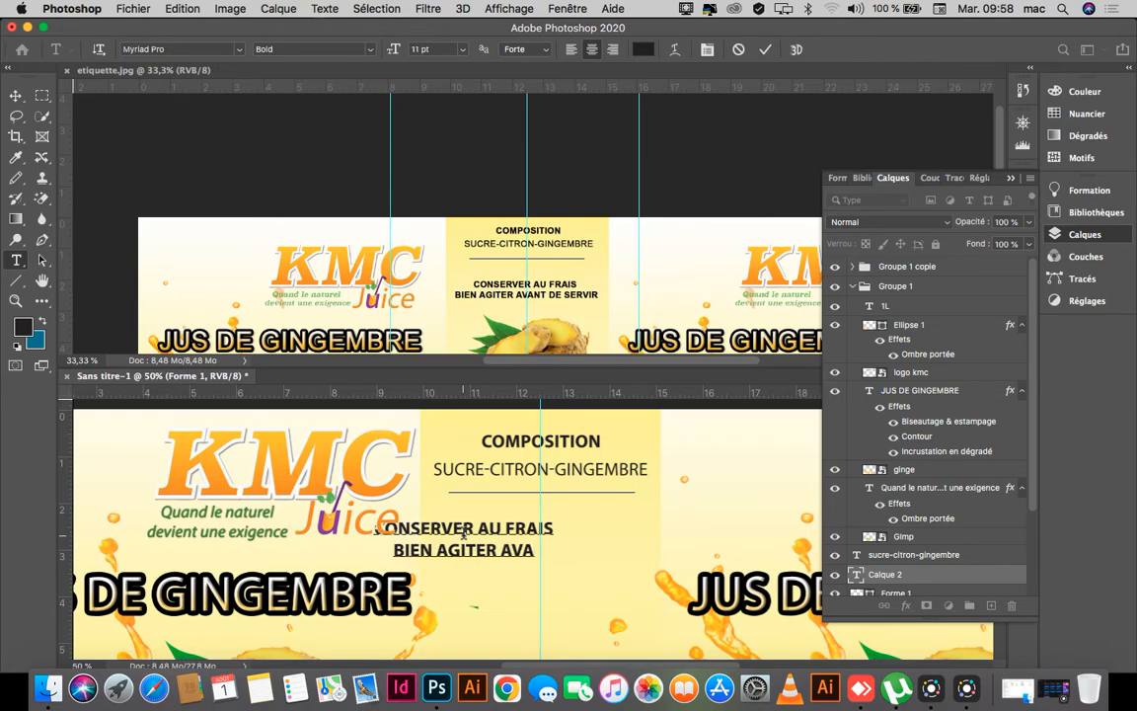
{"action": "type", "text": "NT DE"}
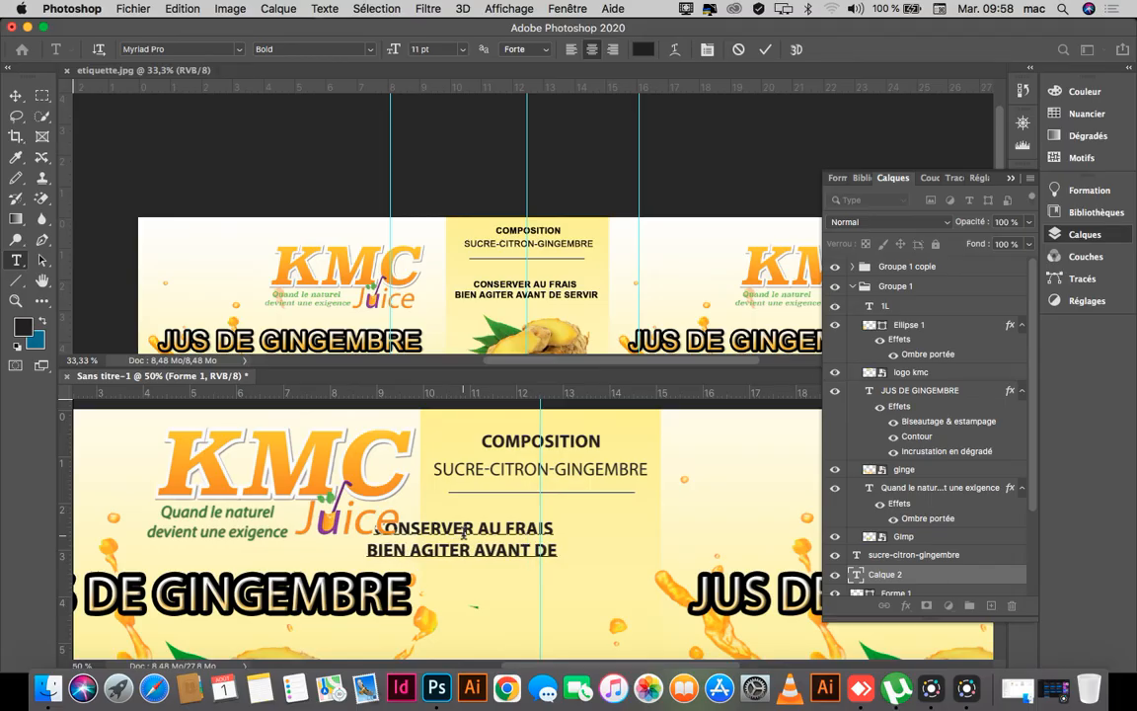
{"action": "type", "text": " SERVIR"}
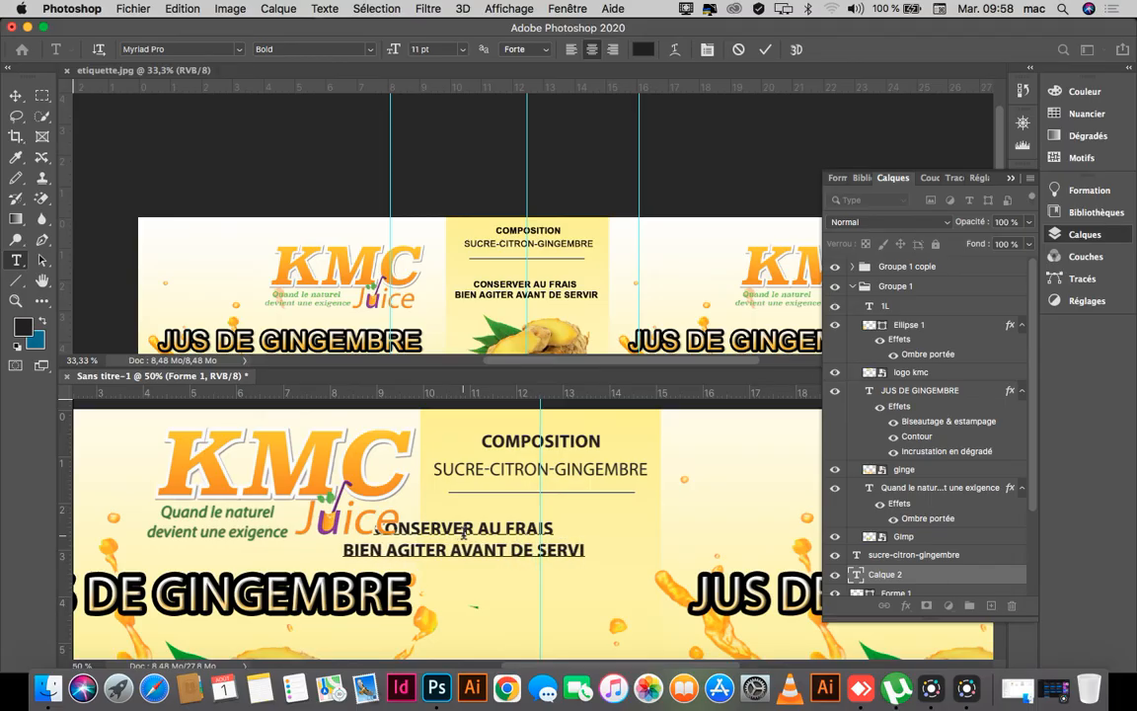
{"action": "left_click", "coordinate": [17, 98]}
Move the two-line storage text into the centre panel and set its font size to 10 pt.
{"action": "left_click_drag", "start_coordinate": [500, 534], "coordinate": [582, 543]}
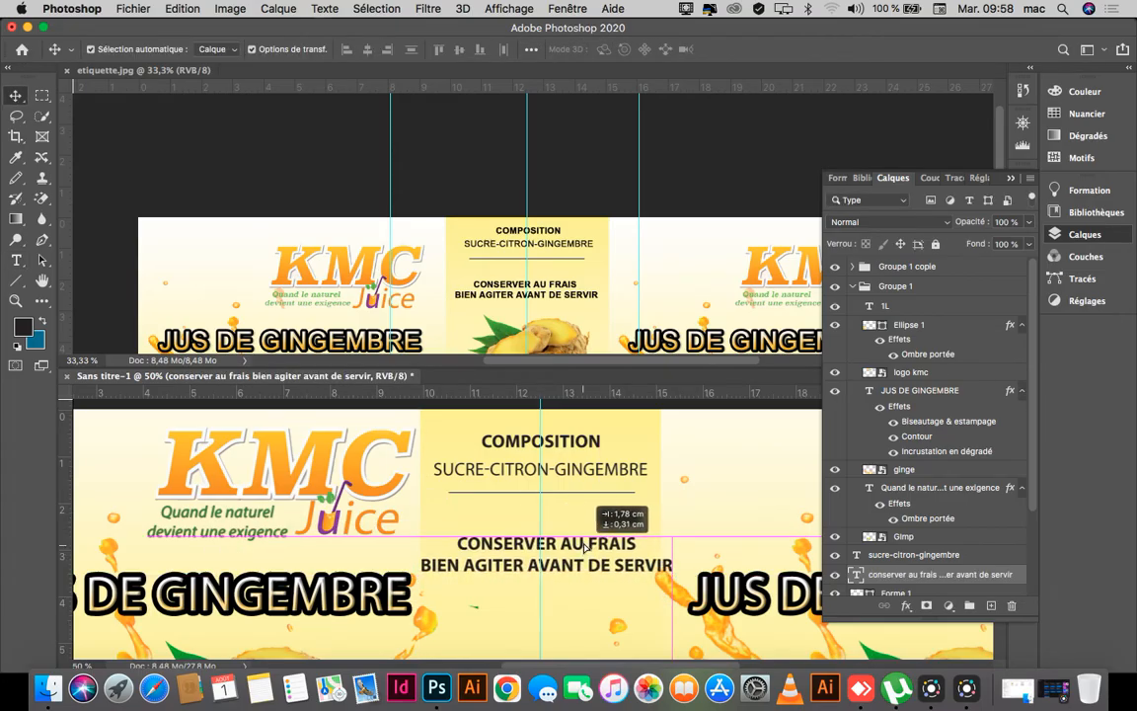
{"action": "double_click", "coordinate": [583, 539]}
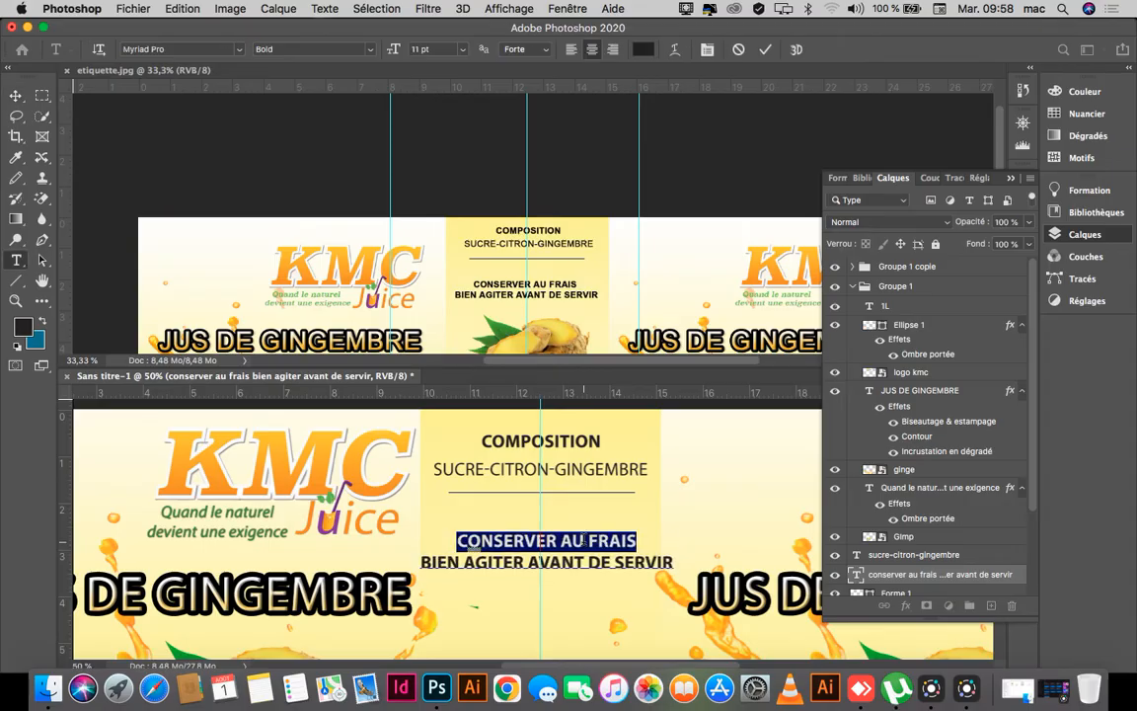
{"action": "left_click_drag", "start_coordinate": [674, 561], "coordinate": [625, 562]}
{"action": "key", "text": "super+a"}
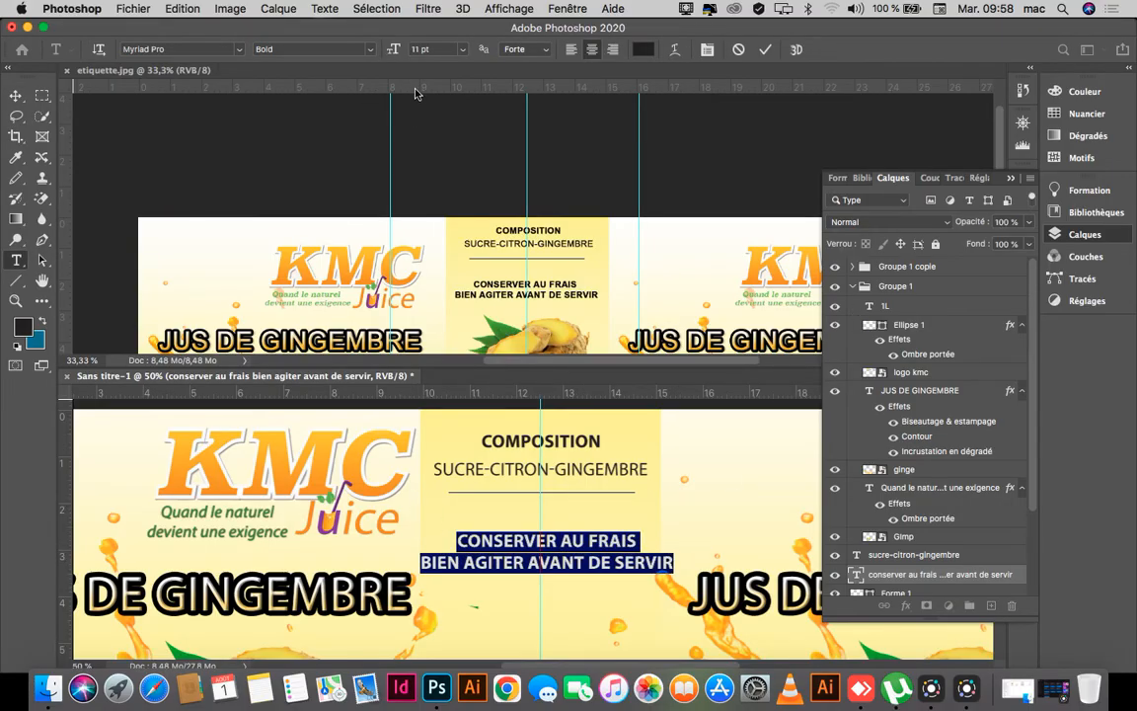
{"action": "mouse_move", "coordinate": [394, 53]}
{"action": "left_mouse_down"}
{"action": "mouse_move", "coordinate": [405, 52]}
{"action": "mouse_move", "coordinate": [356, 51]}
{"action": "mouse_move", "coordinate": [394, 53]}
{"action": "left_mouse_up"}
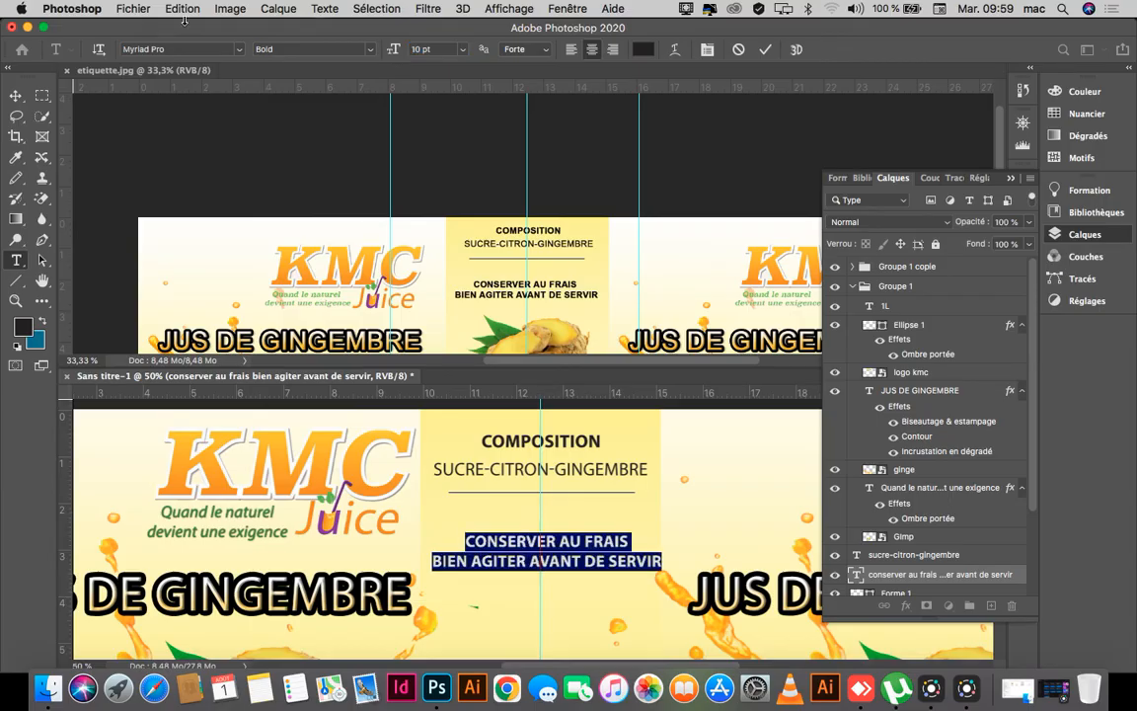
Centre the two-line storage text on the vertical guide, slightly below the divider line.
{"action": "left_click", "coordinate": [16, 96]}
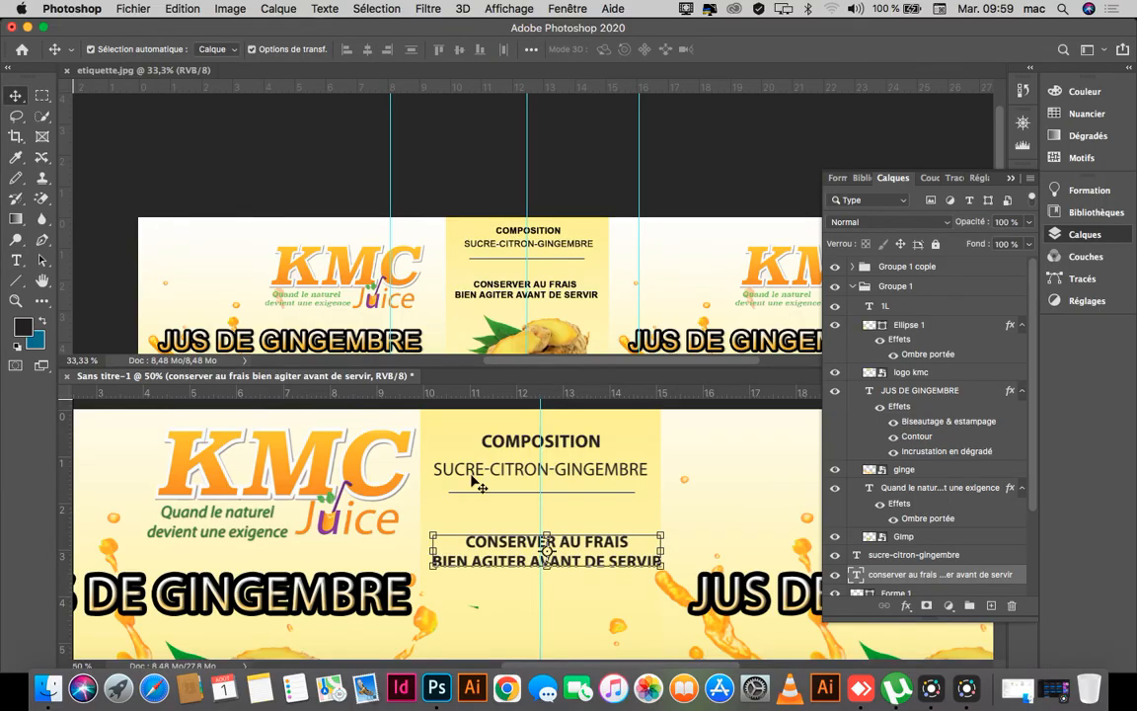
{"action": "left_click_drag", "start_coordinate": [587, 551], "coordinate": [581, 543]}
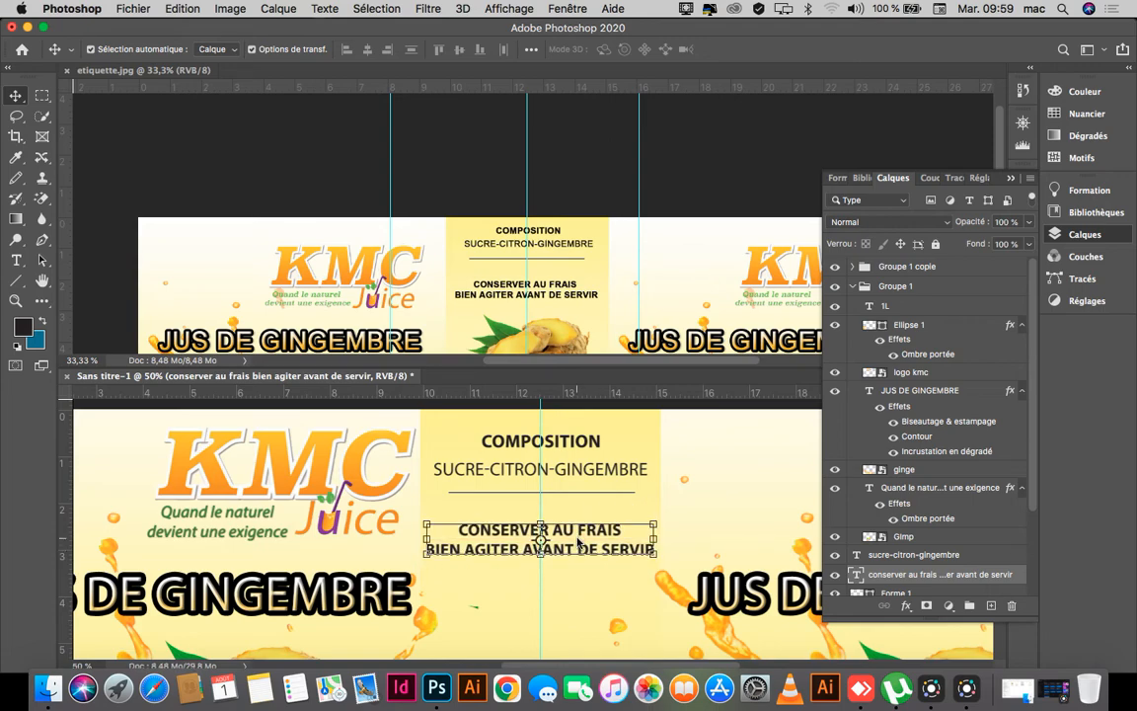
{"action": "left_click_drag", "start_coordinate": [579, 549], "coordinate": [582, 556]}
Examine the size and placement of the storage text up close and against the whole label.
{"action": "scroll", "coordinate": [632, 499], "scroll_direction": "down", "scroll_amount": 1}
{"action": "scroll", "coordinate": [631, 500], "scroll_direction": "down", "scroll_amount": 5}
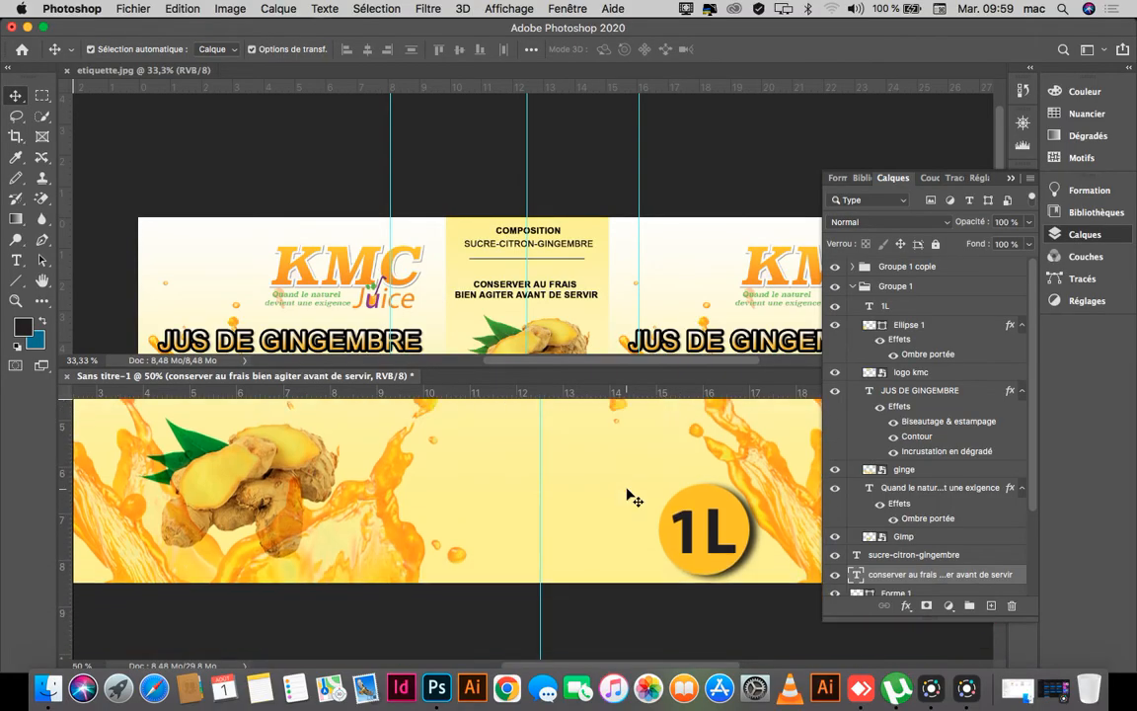
{"action": "scroll", "coordinate": [632, 499], "scroll_direction": "up", "scroll_amount": 2}
{"action": "scroll", "coordinate": [611, 605], "scroll_direction": "up", "scroll_amount": 3}
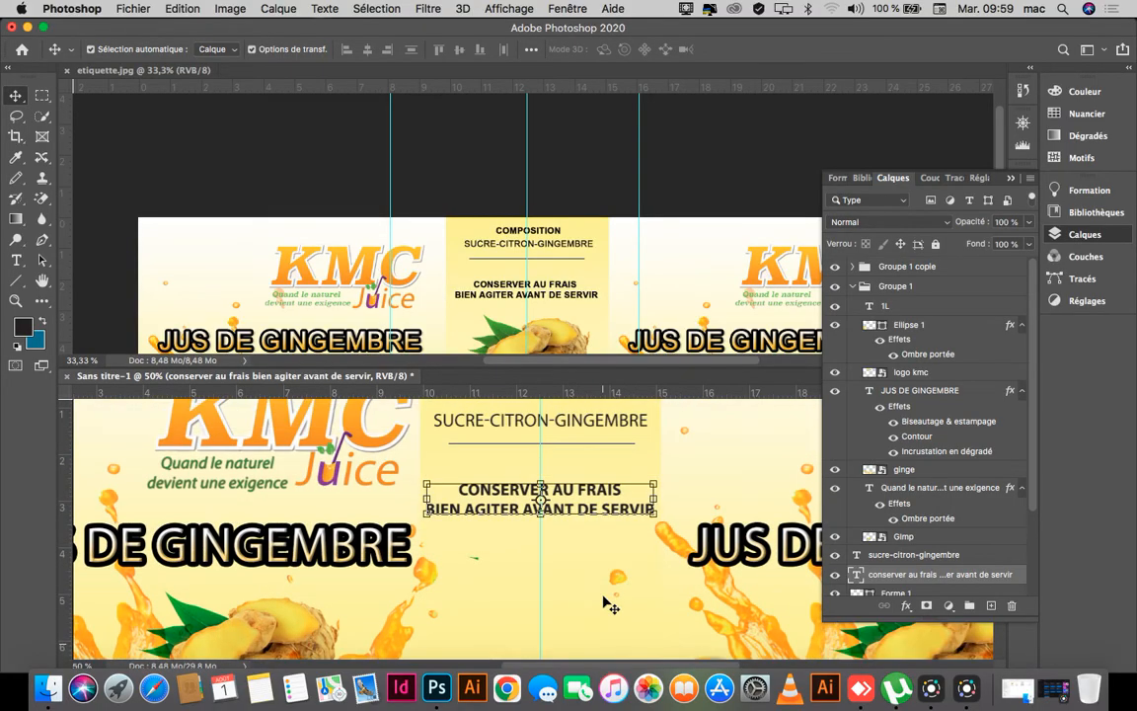
{"action": "left_click", "coordinate": [16, 300]}
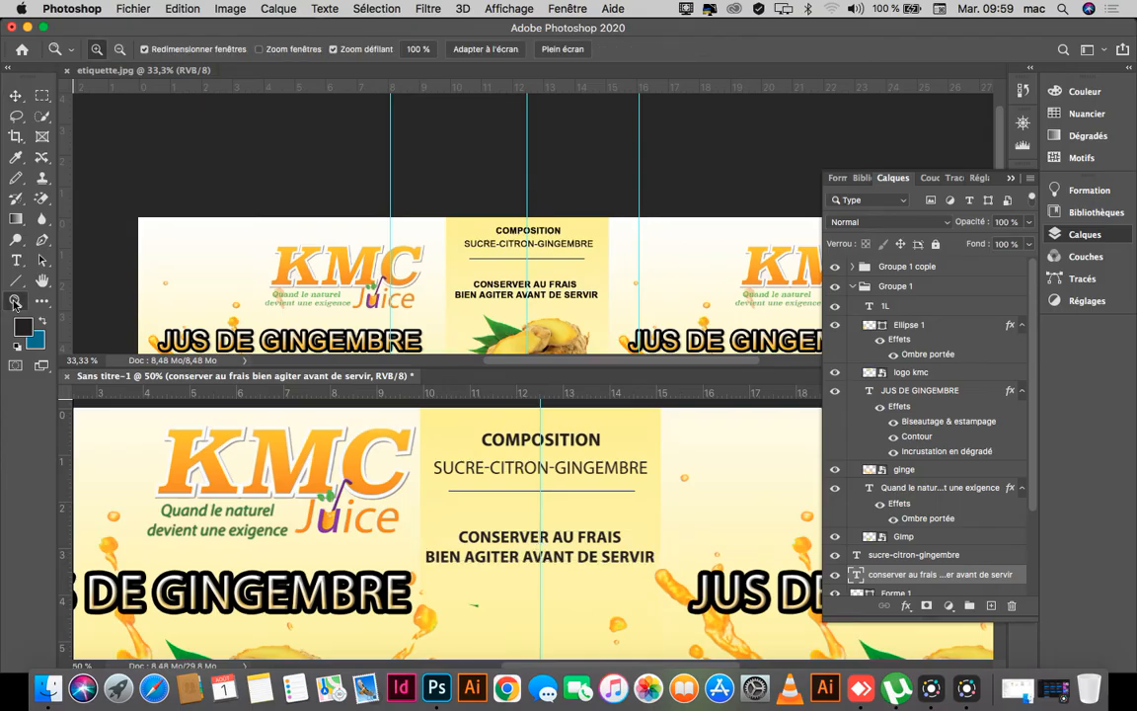
{"action": "left_click", "coordinate": [531, 591]}
{"action": "left_click", "coordinate": [530, 591]}
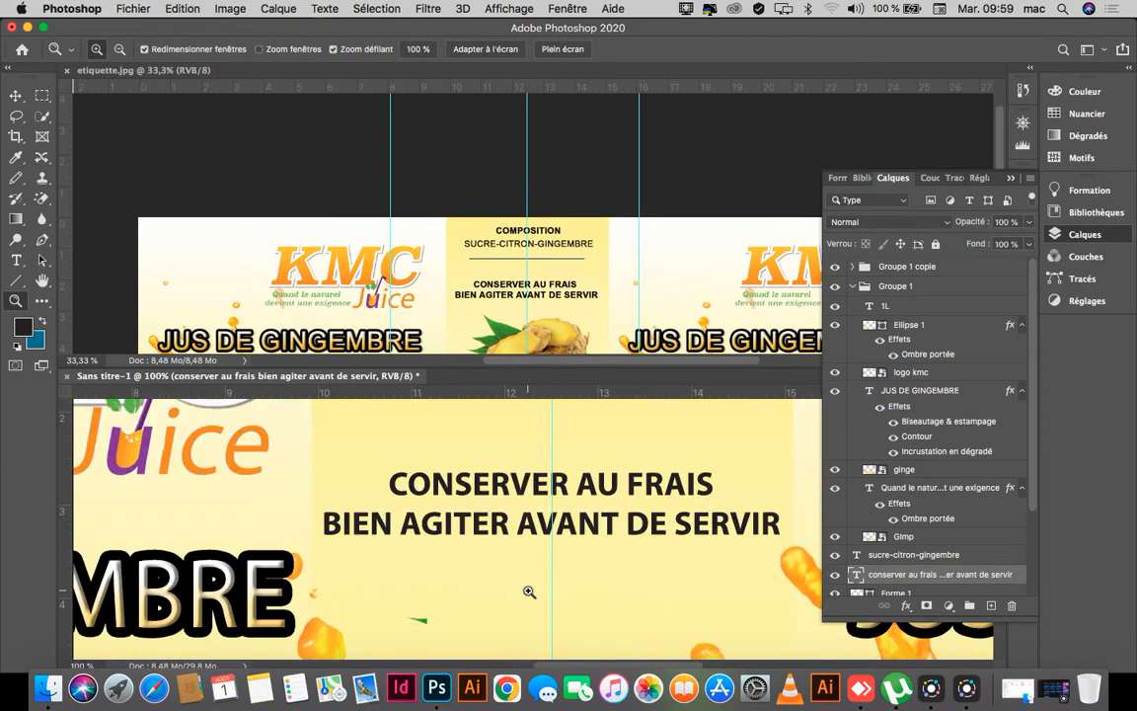
{"action": "left_click", "coordinate": [529, 591], "text": "alt"}
{"action": "left_click", "coordinate": [529, 591], "text": "alt"}
{"action": "left_click", "coordinate": [529, 591], "text": "alt"}
{"action": "left_click", "coordinate": [529, 591], "text": "alt"}
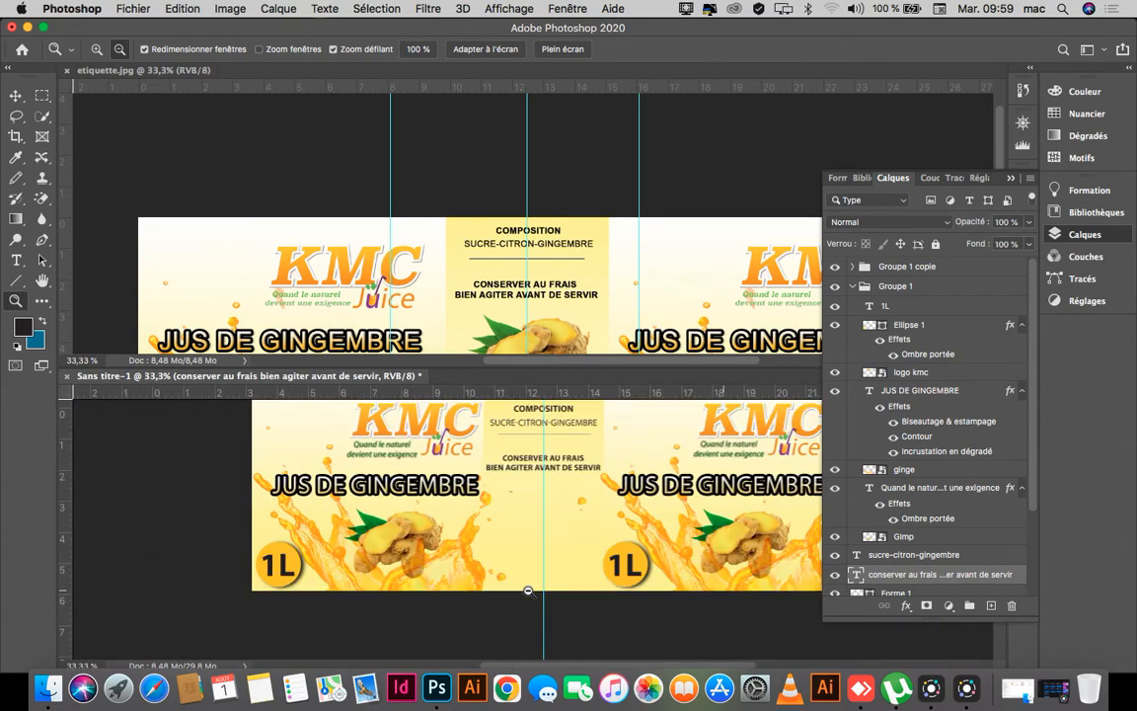
{"action": "left_click", "coordinate": [529, 591], "text": "alt"}
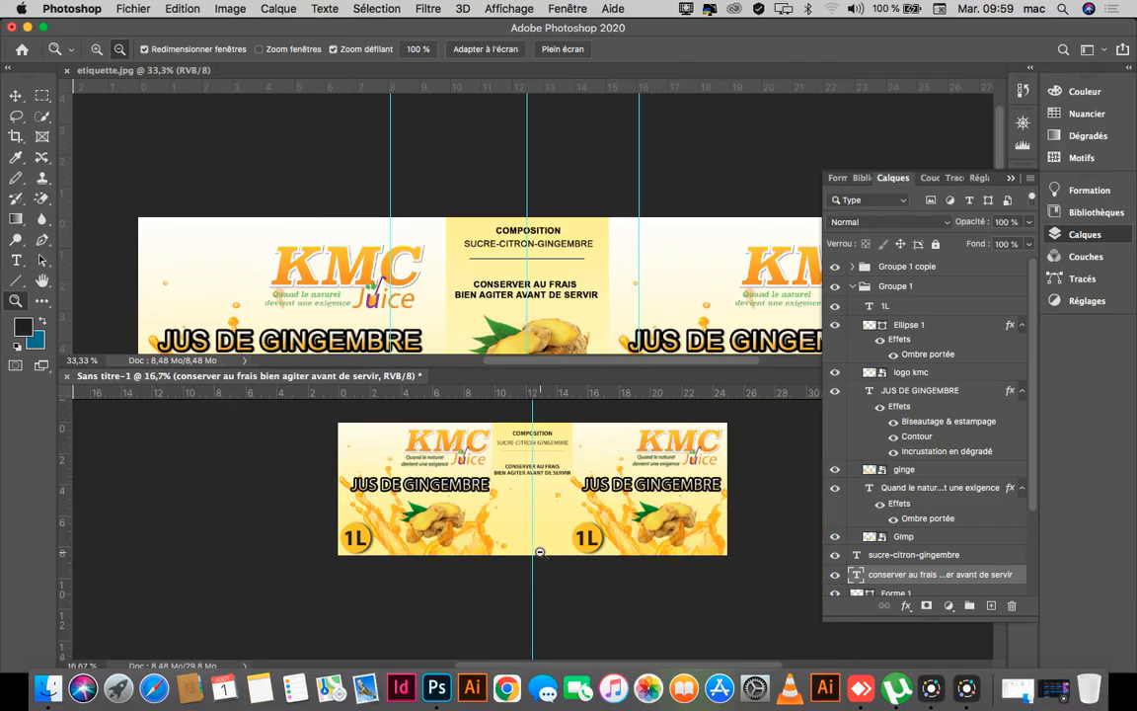
Reduce the two-line storage text's font size to 8 pt.
{"action": "left_click", "coordinate": [16, 96]}
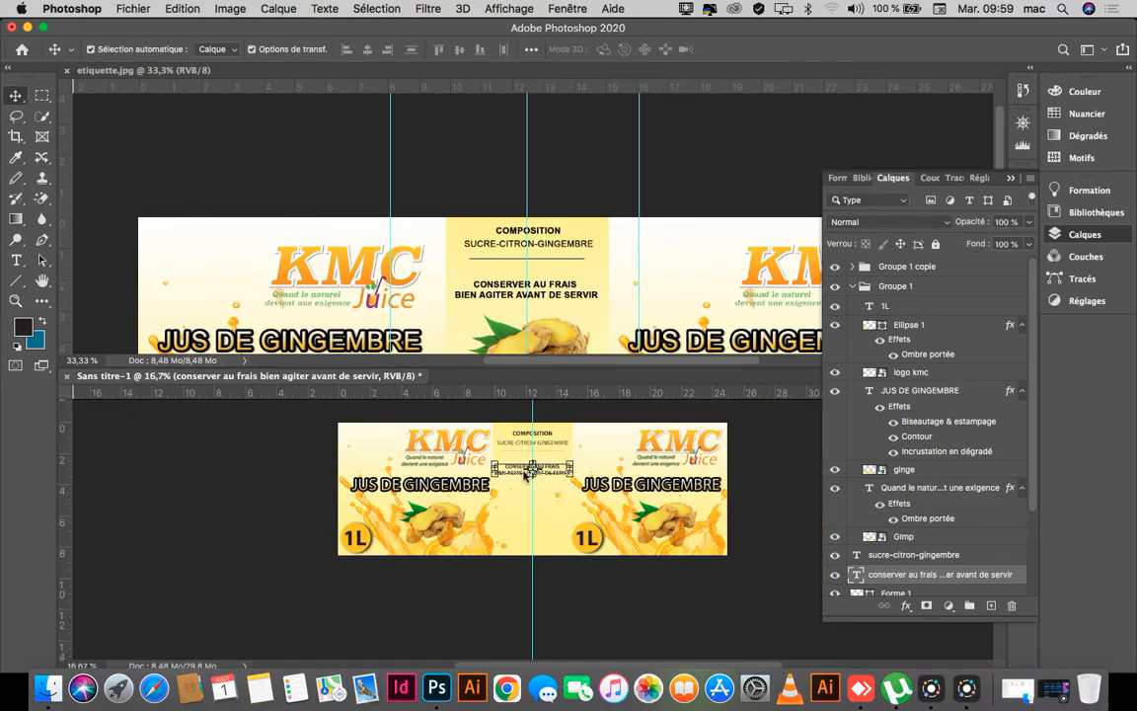
{"action": "double_click", "coordinate": [858, 575]}
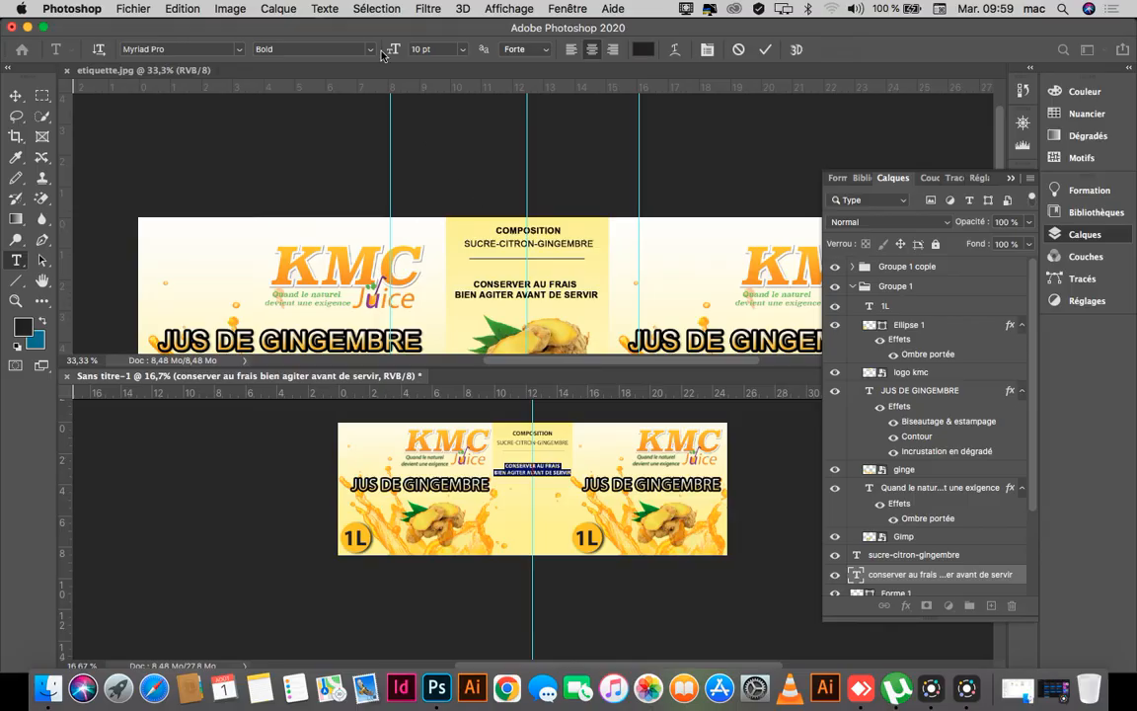
{"action": "mouse_move", "coordinate": [395, 53]}
{"action": "left_mouse_down"}
{"action": "mouse_move", "coordinate": [355, 51]}
{"action": "mouse_move", "coordinate": [394, 55]}
{"action": "mouse_move", "coordinate": [380, 56]}
{"action": "left_mouse_up"}
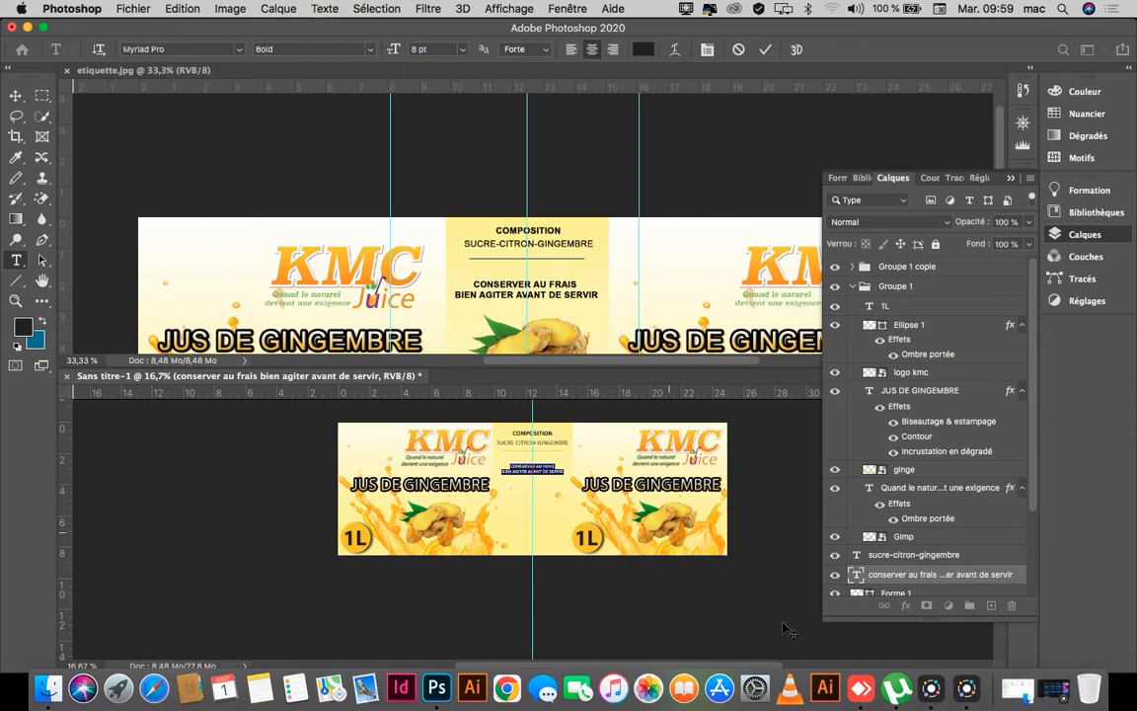
Set the sucre-citron-gingembre text's font size to 9 pt.
{"action": "double_click", "coordinate": [857, 555]}
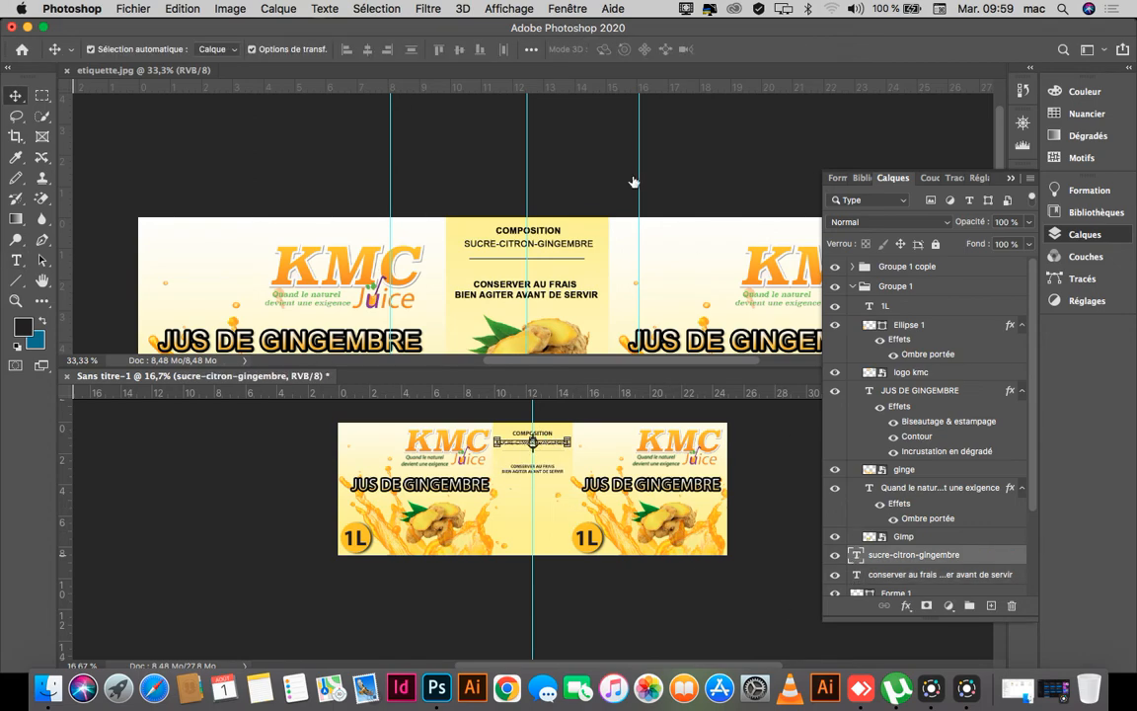
{"action": "left_click_drag", "start_coordinate": [397, 51], "coordinate": [394, 53]}
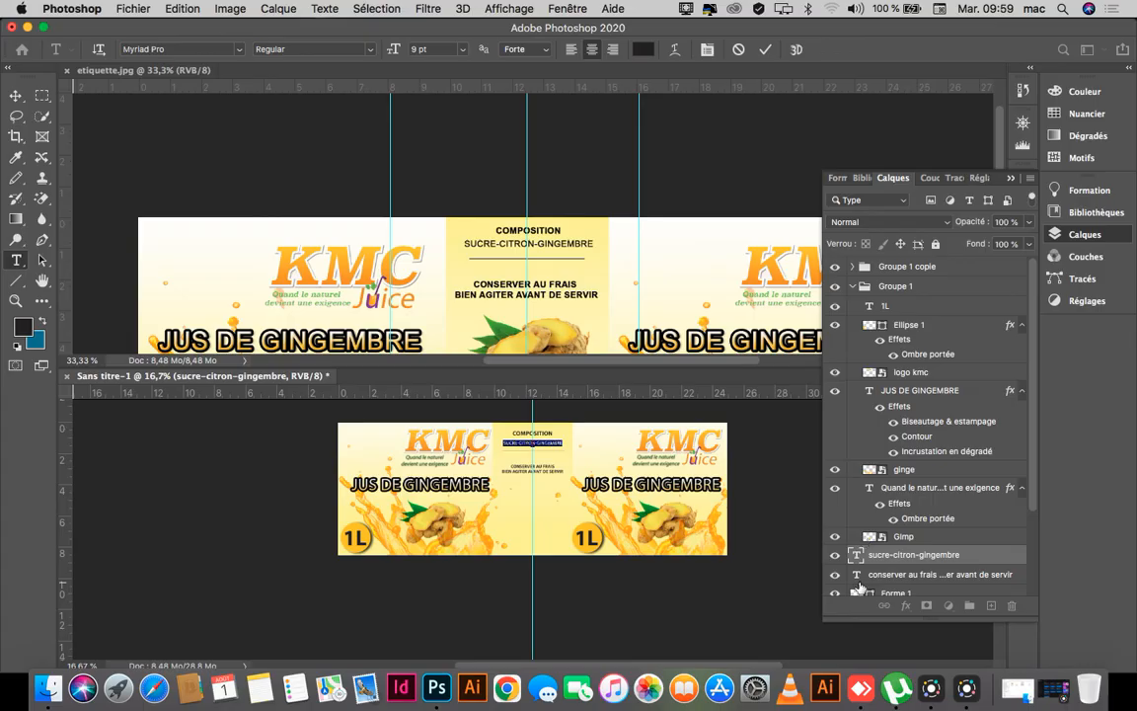
{"action": "scroll", "coordinate": [868, 454], "scroll_direction": "down", "scroll_amount": 3}
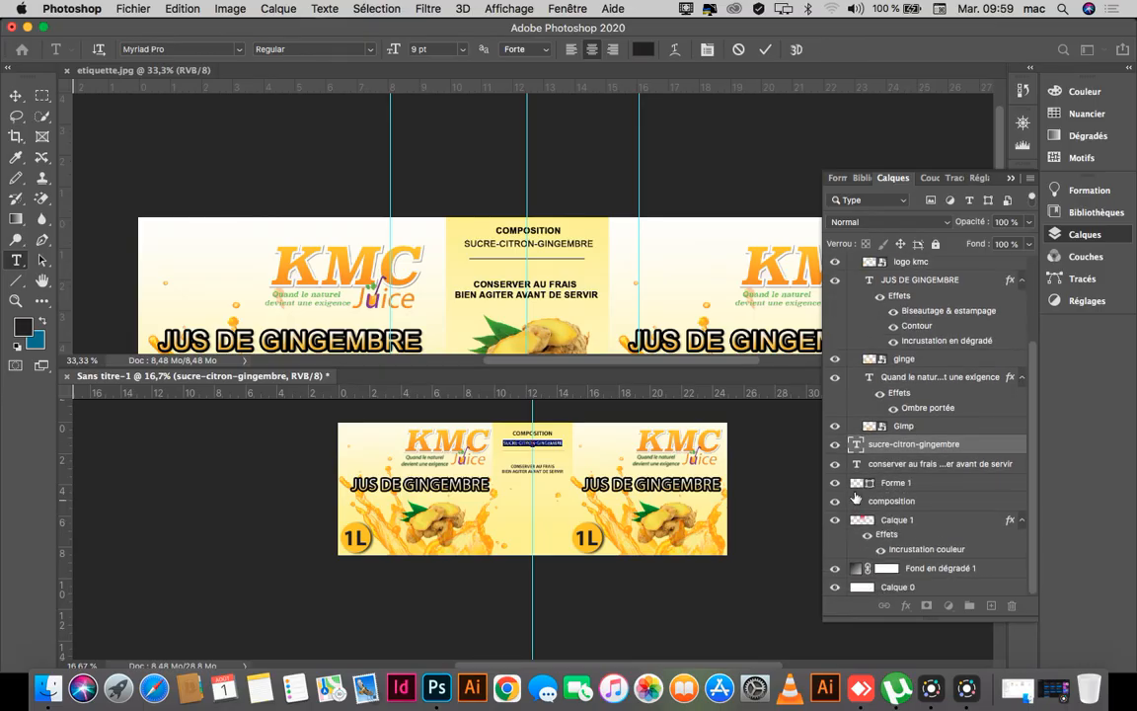
{"action": "left_click", "coordinate": [855, 490]}
{"action": "key", "text": "v"}
{"action": "double_click", "coordinate": [855, 499]}
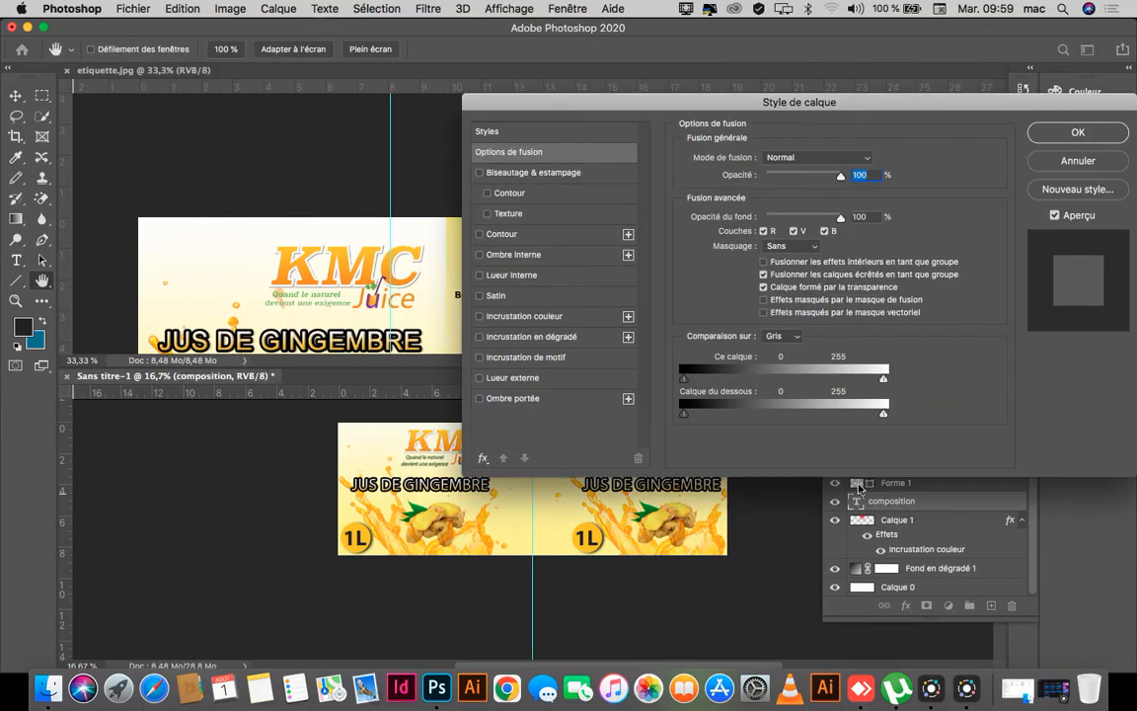
{"action": "left_click", "coordinate": [1054, 166]}
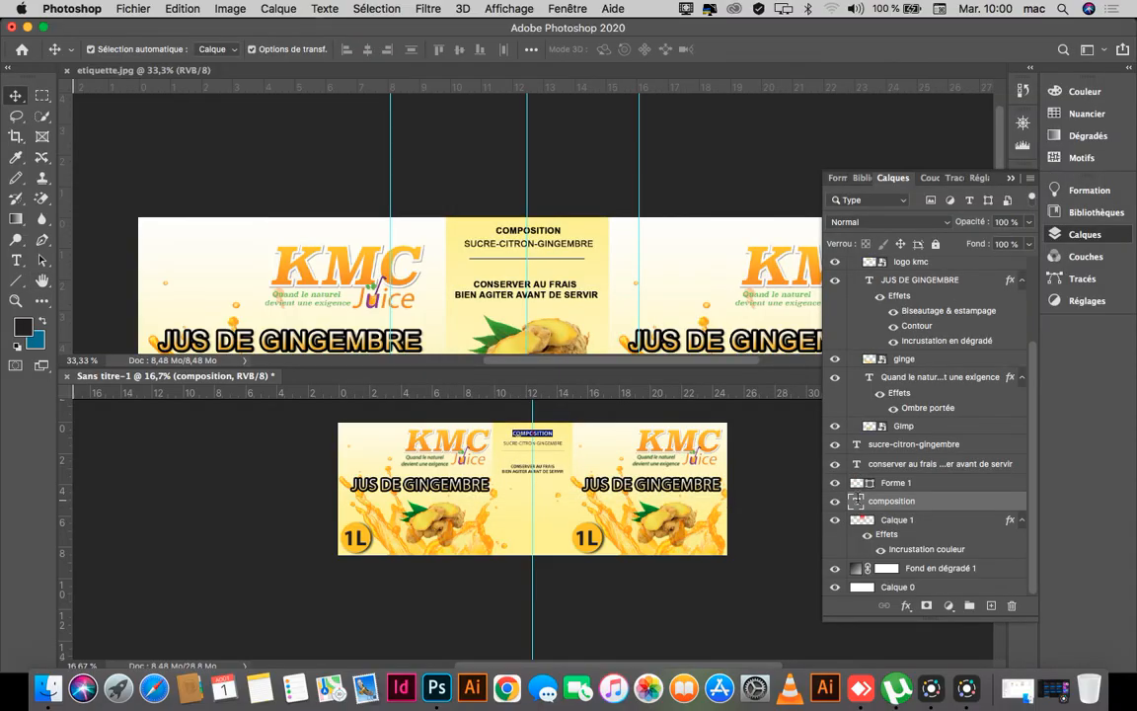
Try to adjust the composition heading's font size.
{"action": "double_click", "coordinate": [856, 502]}
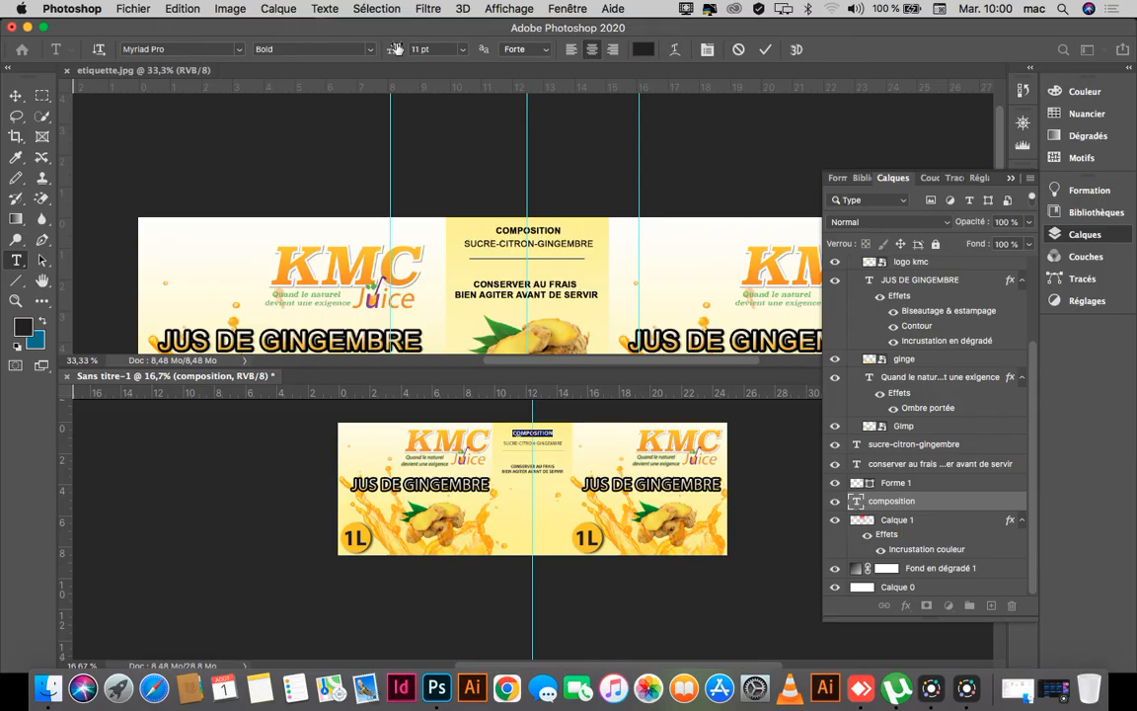
{"action": "left_click_drag", "start_coordinate": [394, 52], "coordinate": [396, 52]}
{"action": "left_click", "coordinate": [18, 97]}
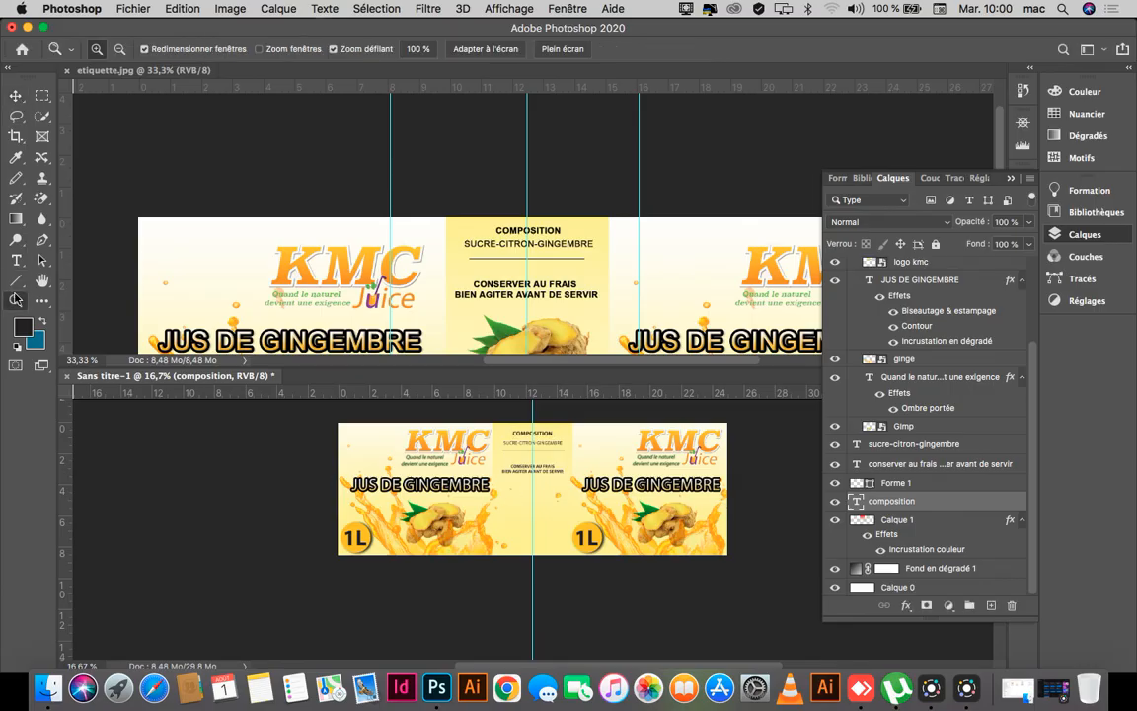
Examine the lower part of the reference label's centre panel, with its ginger image and contact lines.
{"action": "left_click", "coordinate": [16, 300]}
{"action": "left_click", "coordinate": [531, 511]}
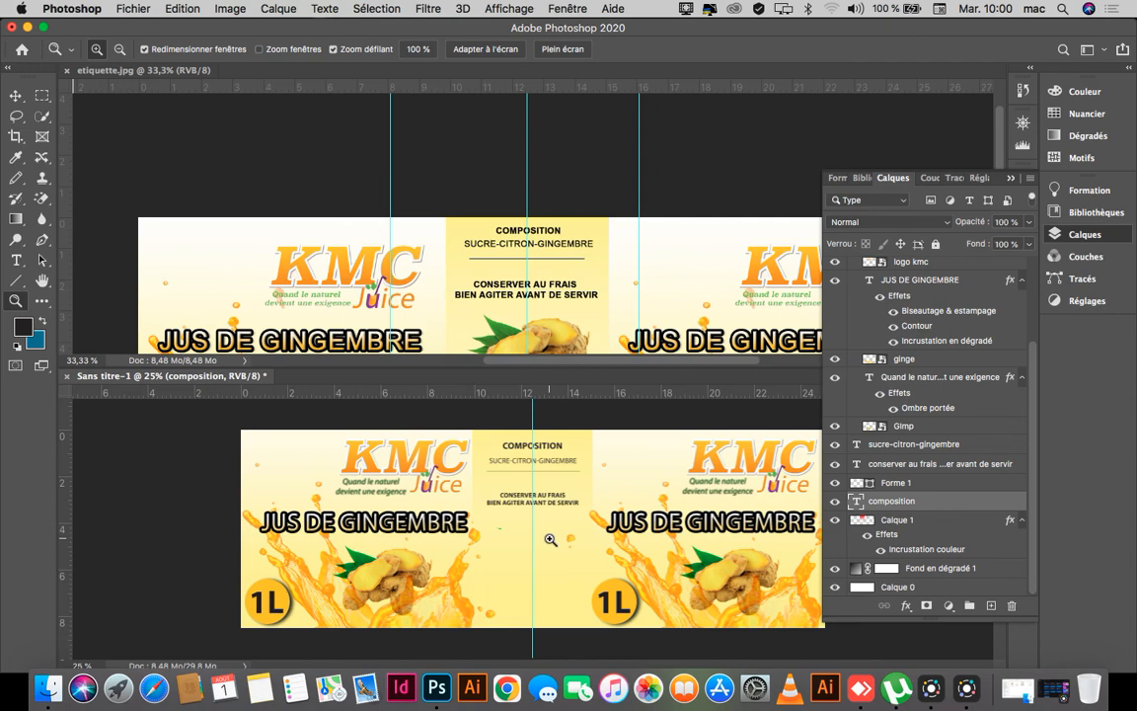
{"action": "scroll", "coordinate": [500, 259], "scroll_direction": "down", "scroll_amount": 5}
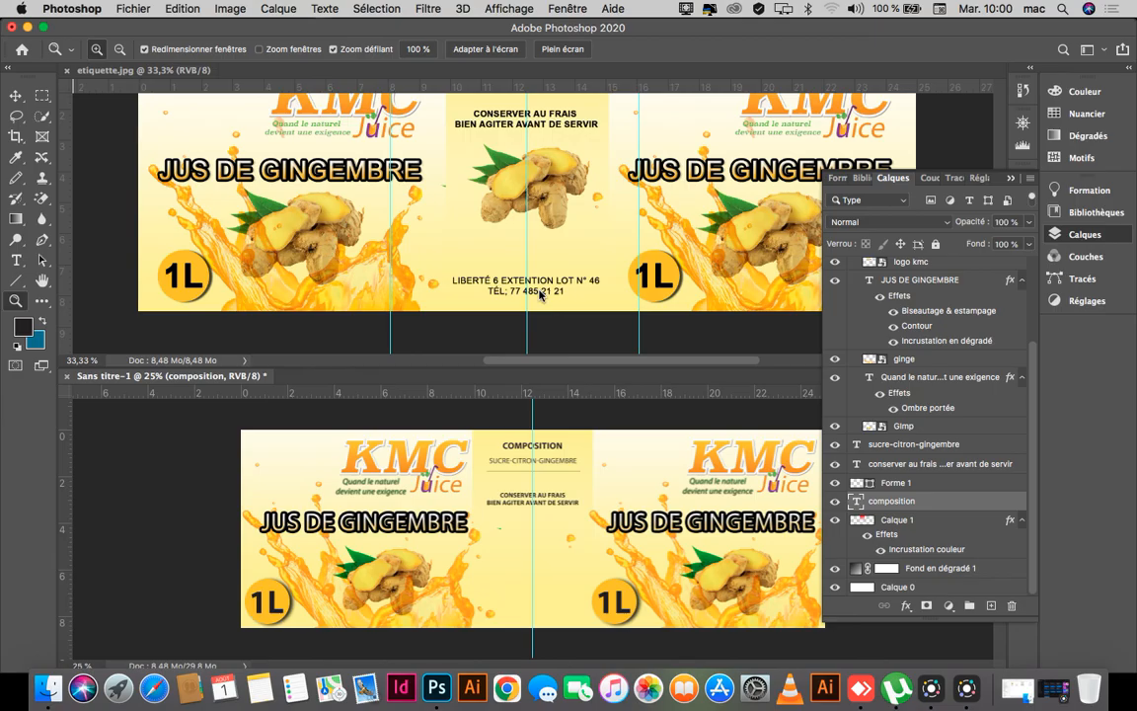
{"action": "mouse_move", "coordinate": [1054, 640]}
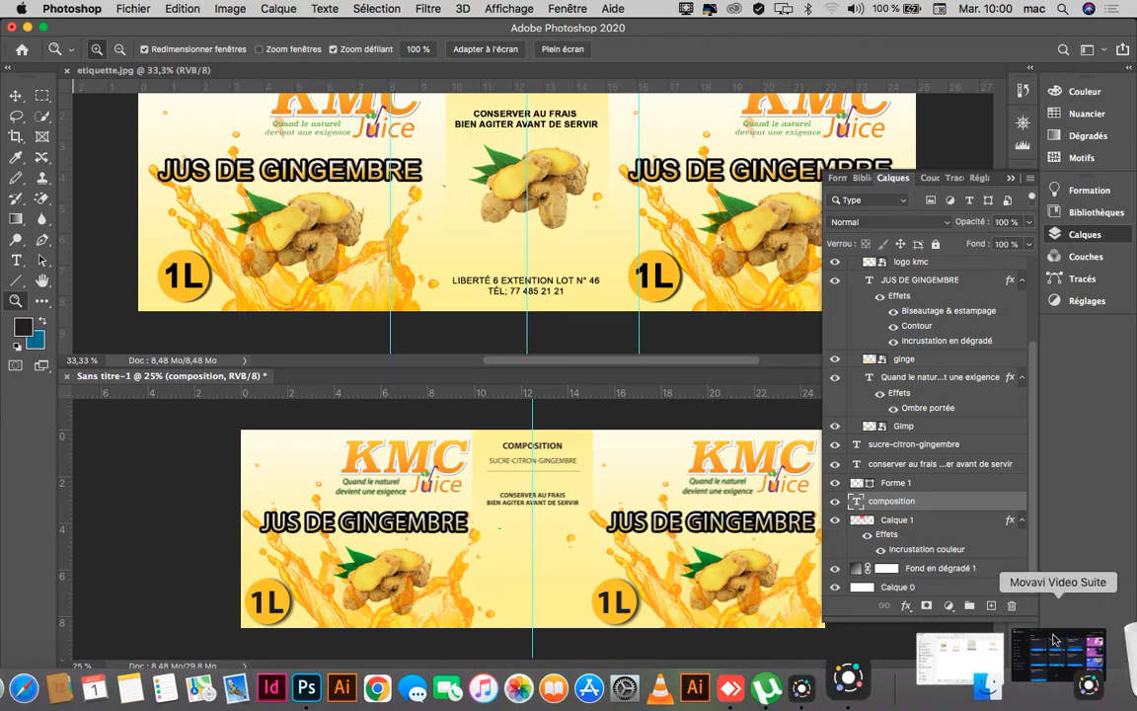